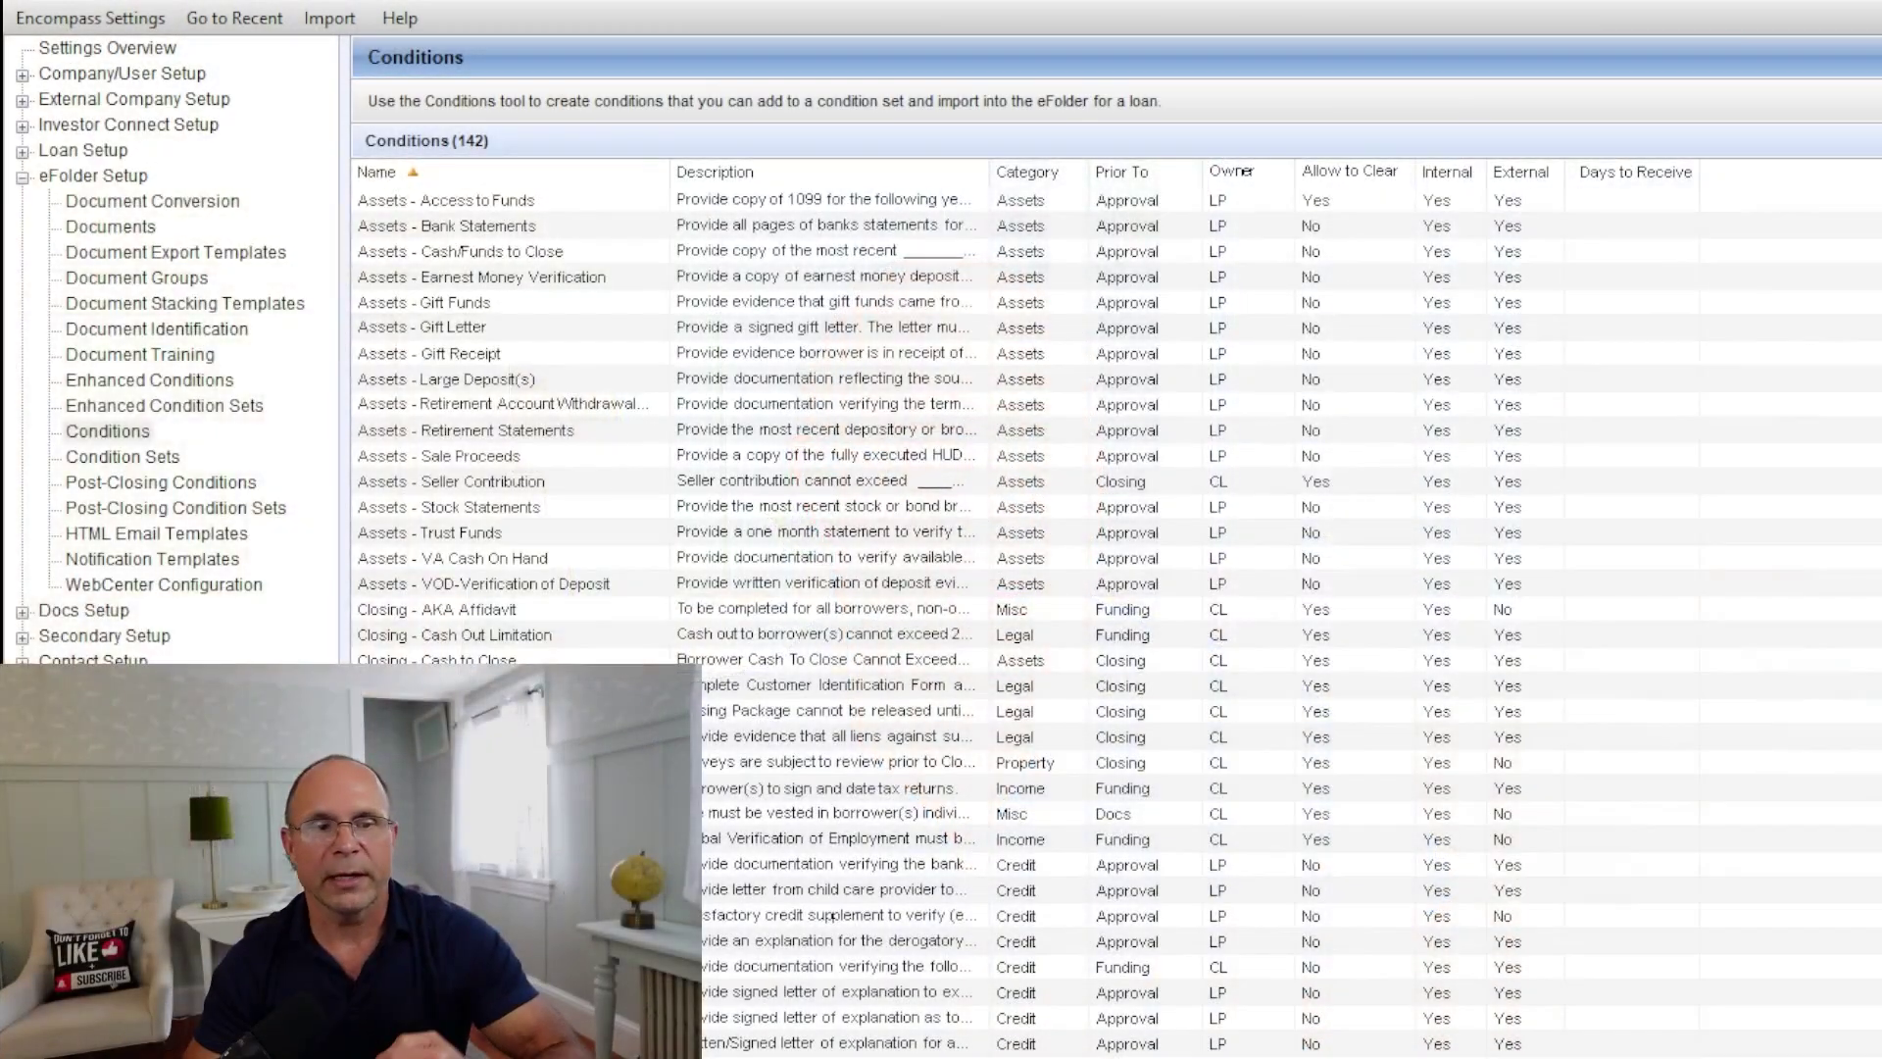
# Open the eFolder Conditions list showing all 142 conditions with categories and owners
pyautogui.click(109, 432)
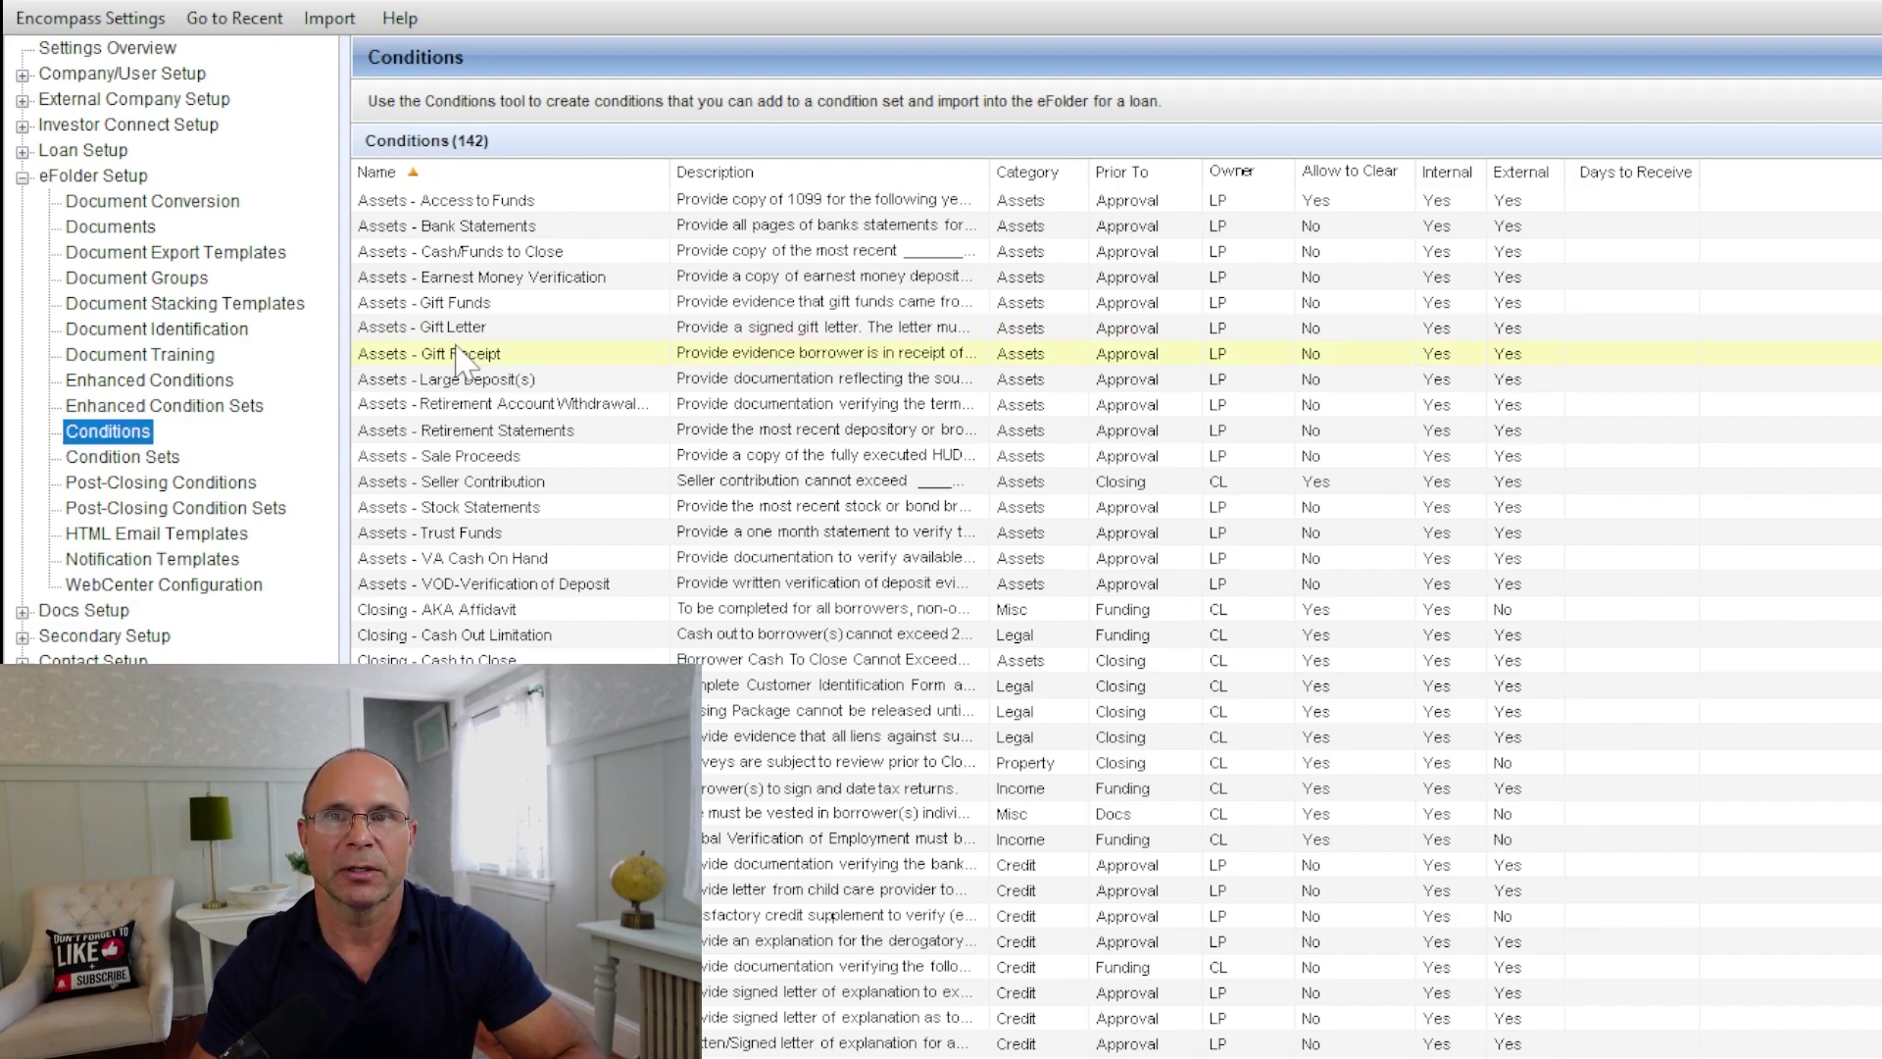
pyautogui.click(442, 200)
pyautogui.doubleClick(439, 205)
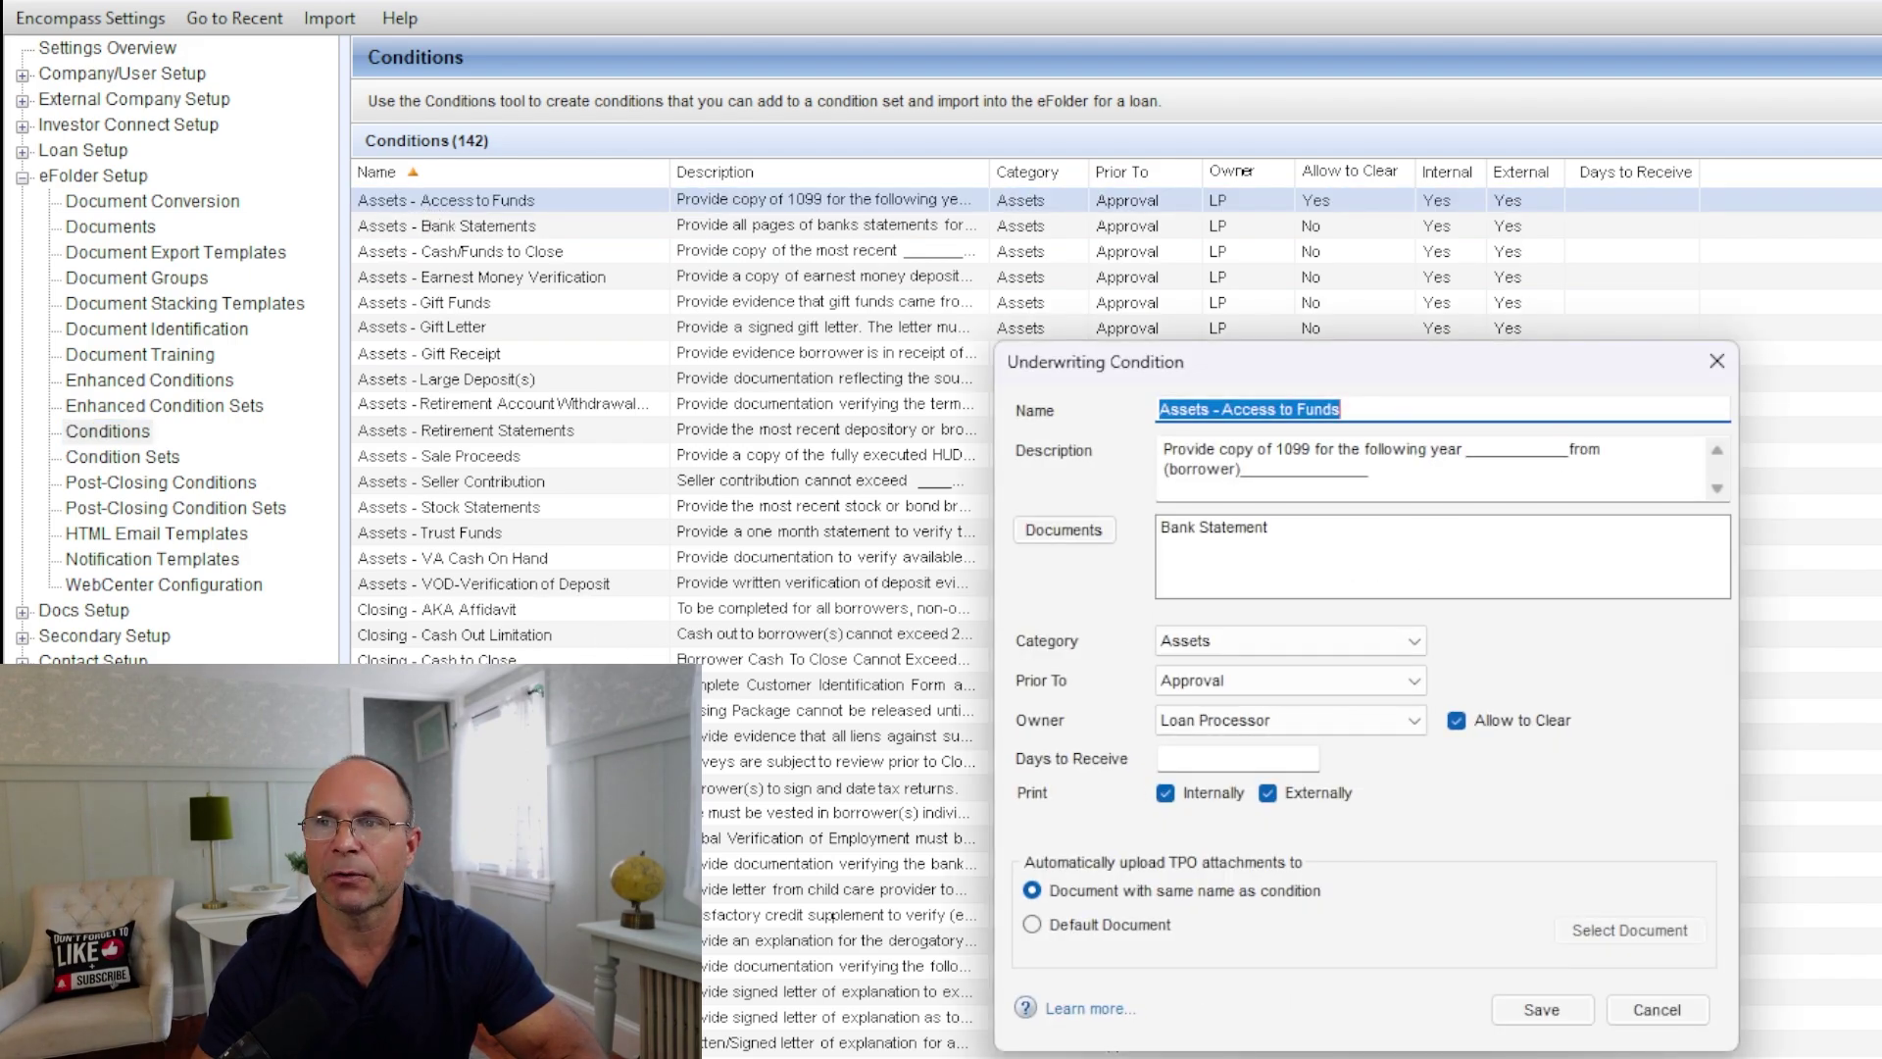
pyautogui.moveTo(1375, 362); pyautogui.dragTo(1091, 189)
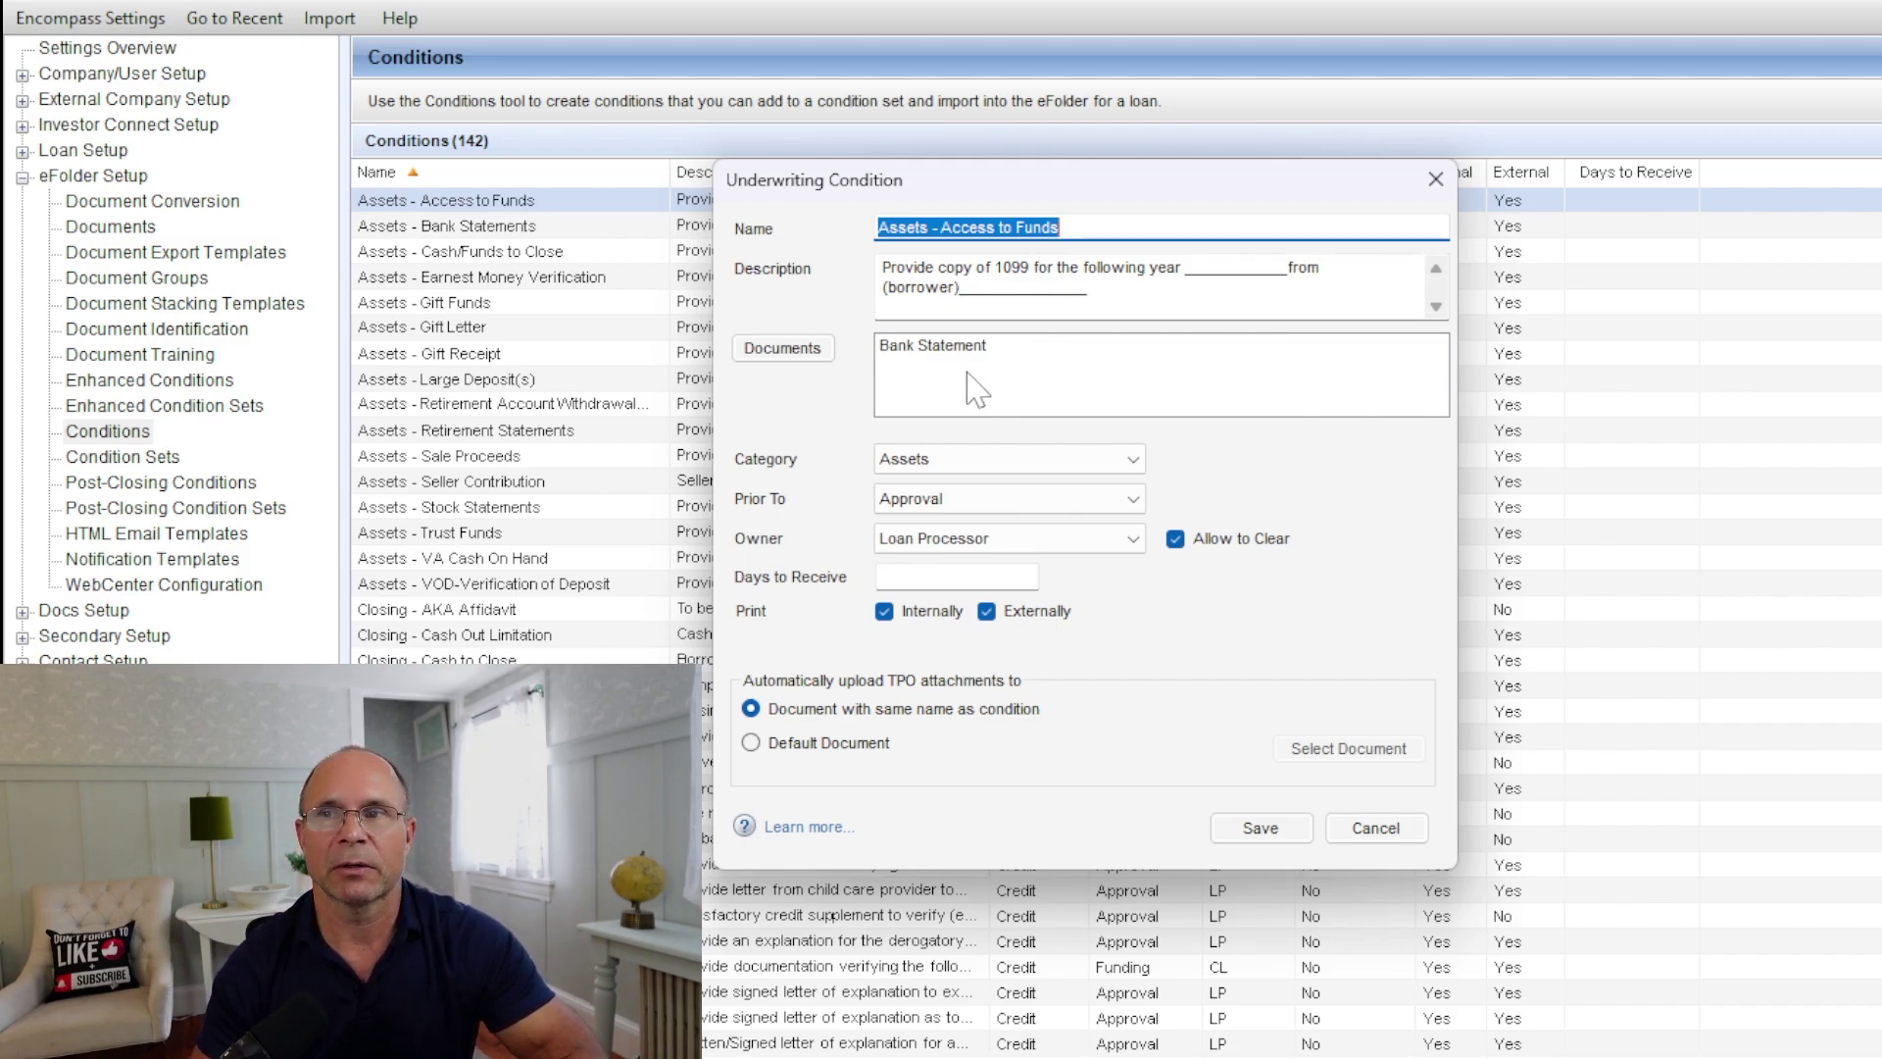
pyautogui.click(964, 502)
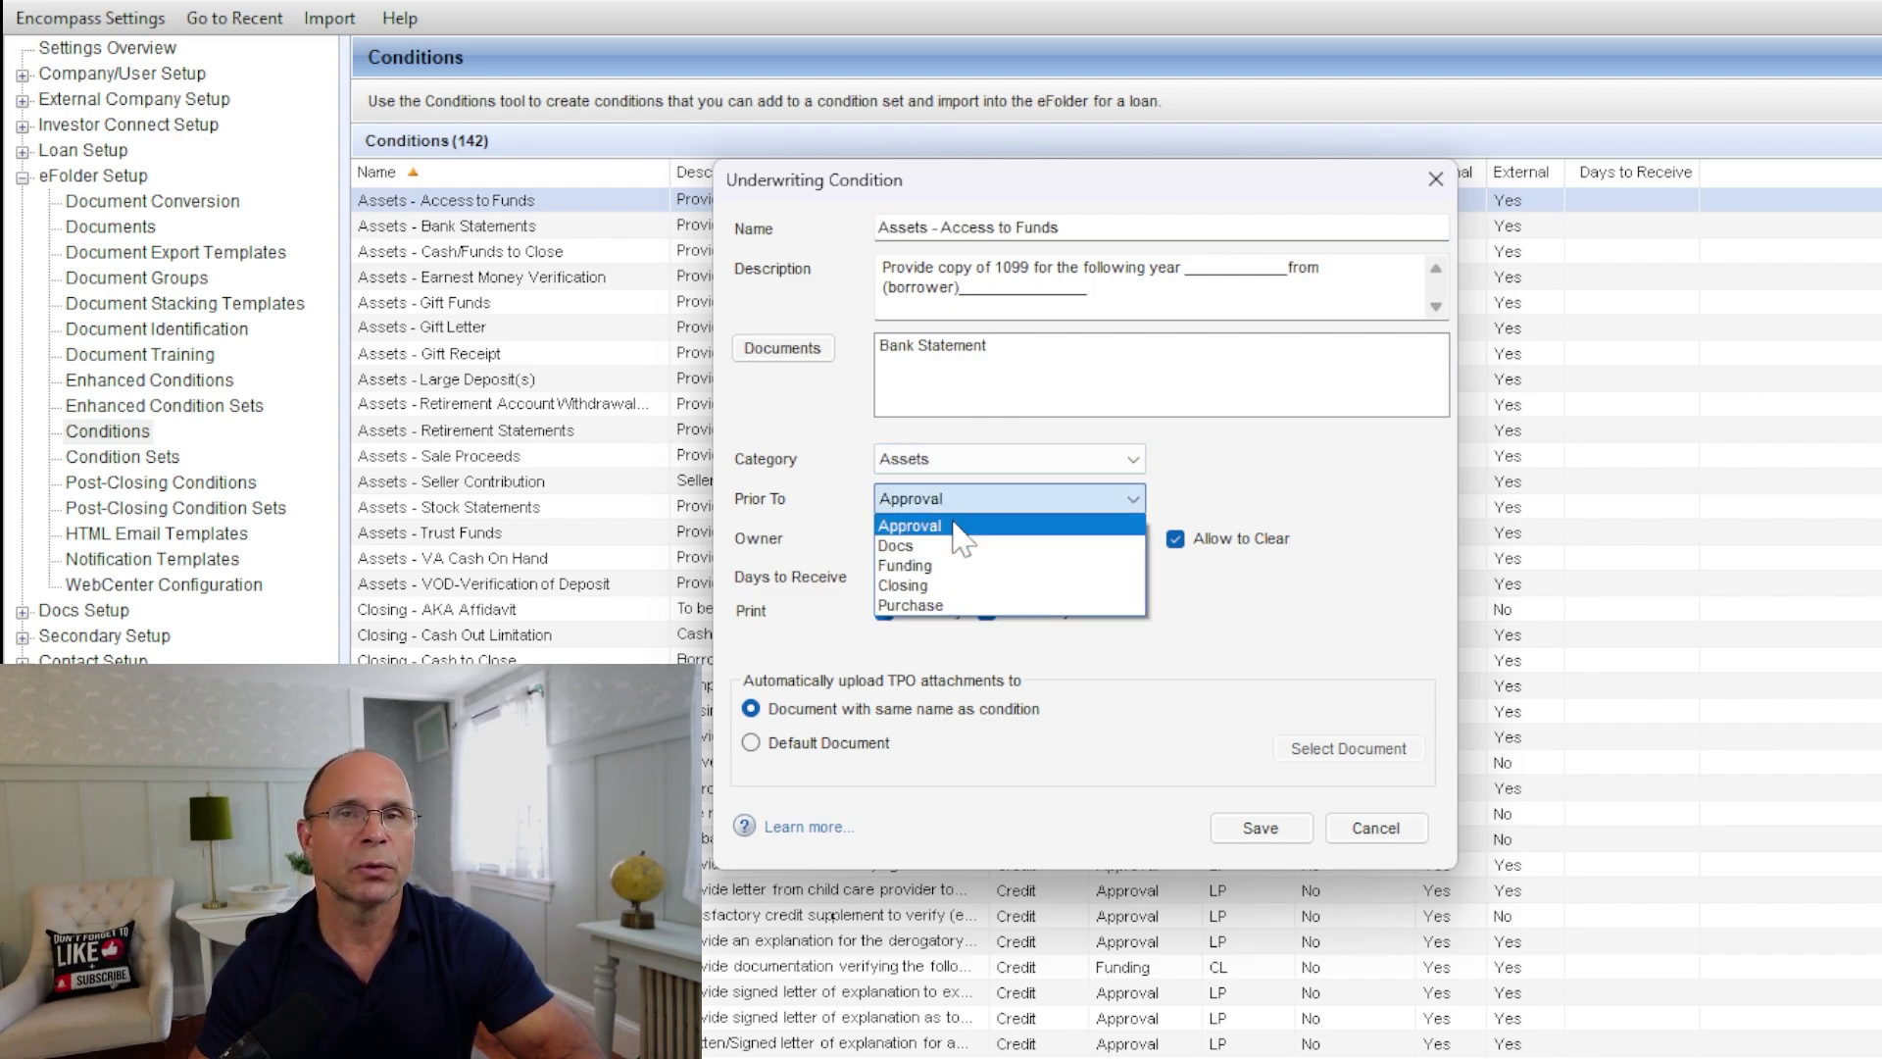
pyautogui.click(1081, 523)
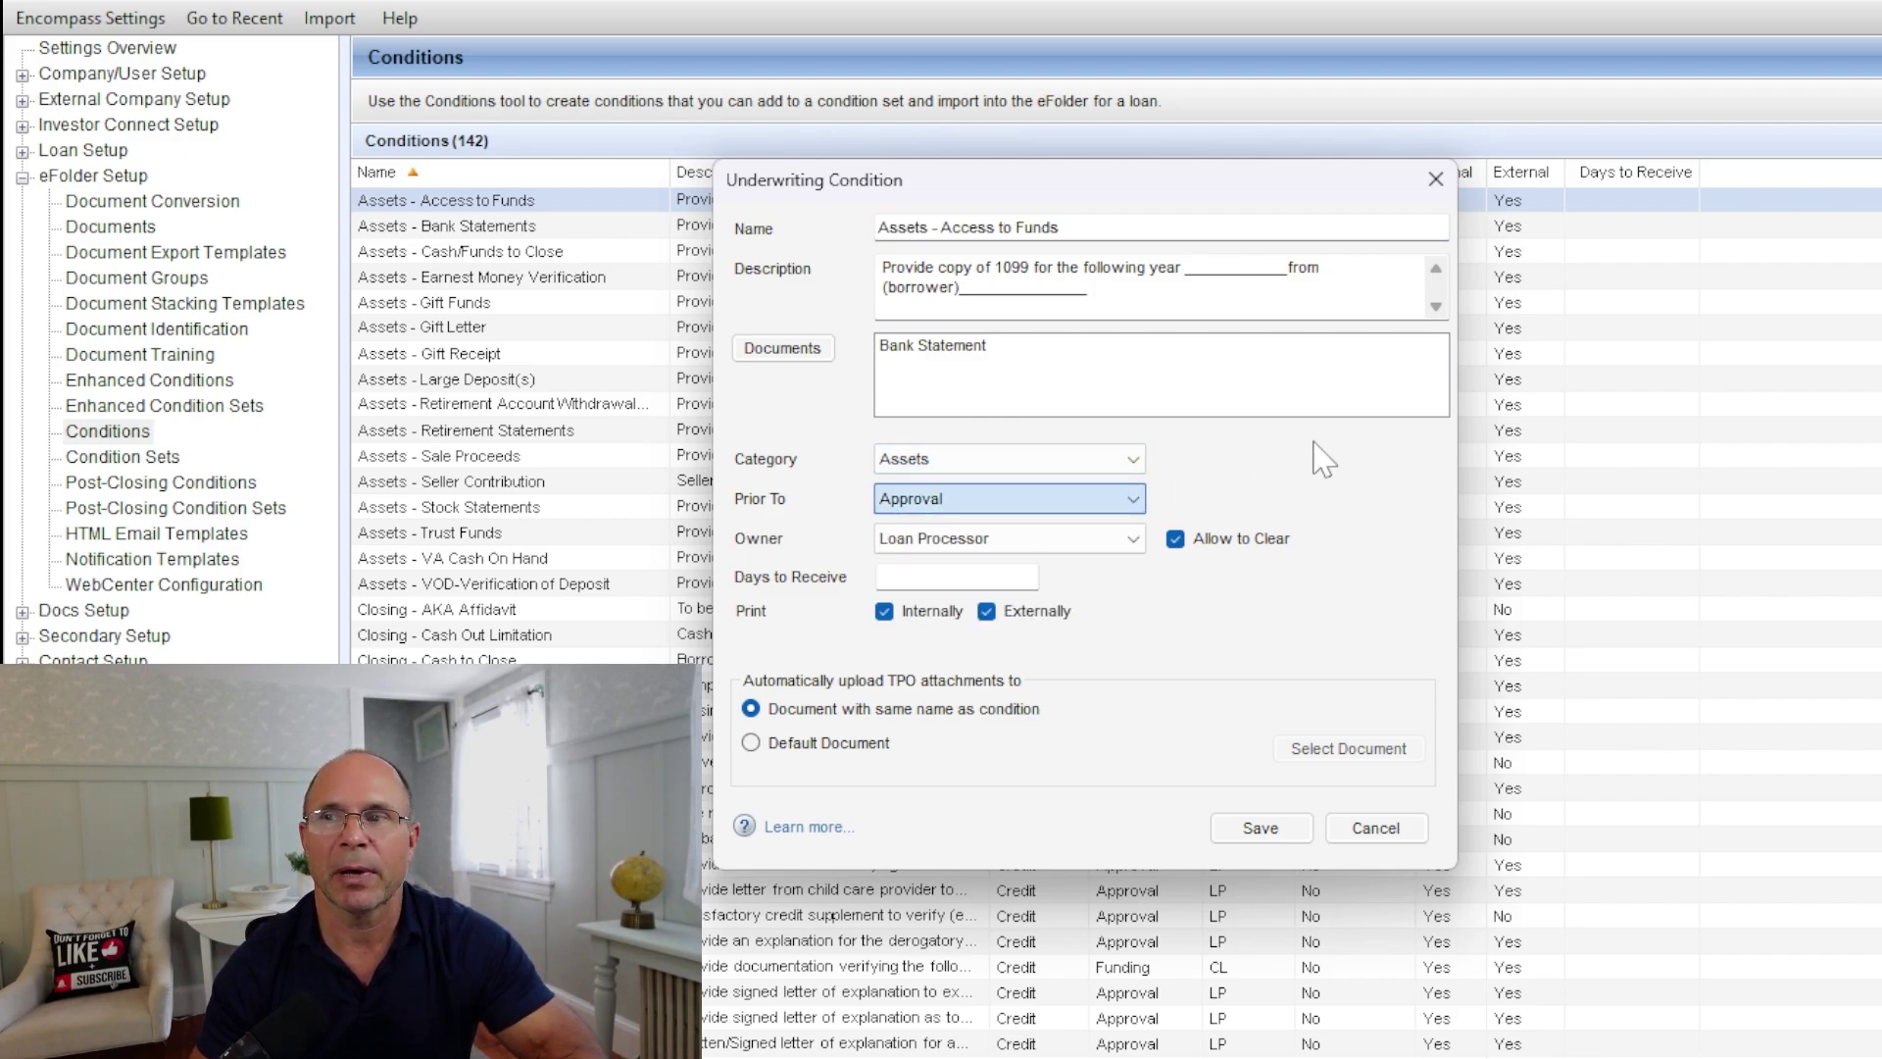
pyautogui.click(971, 538)
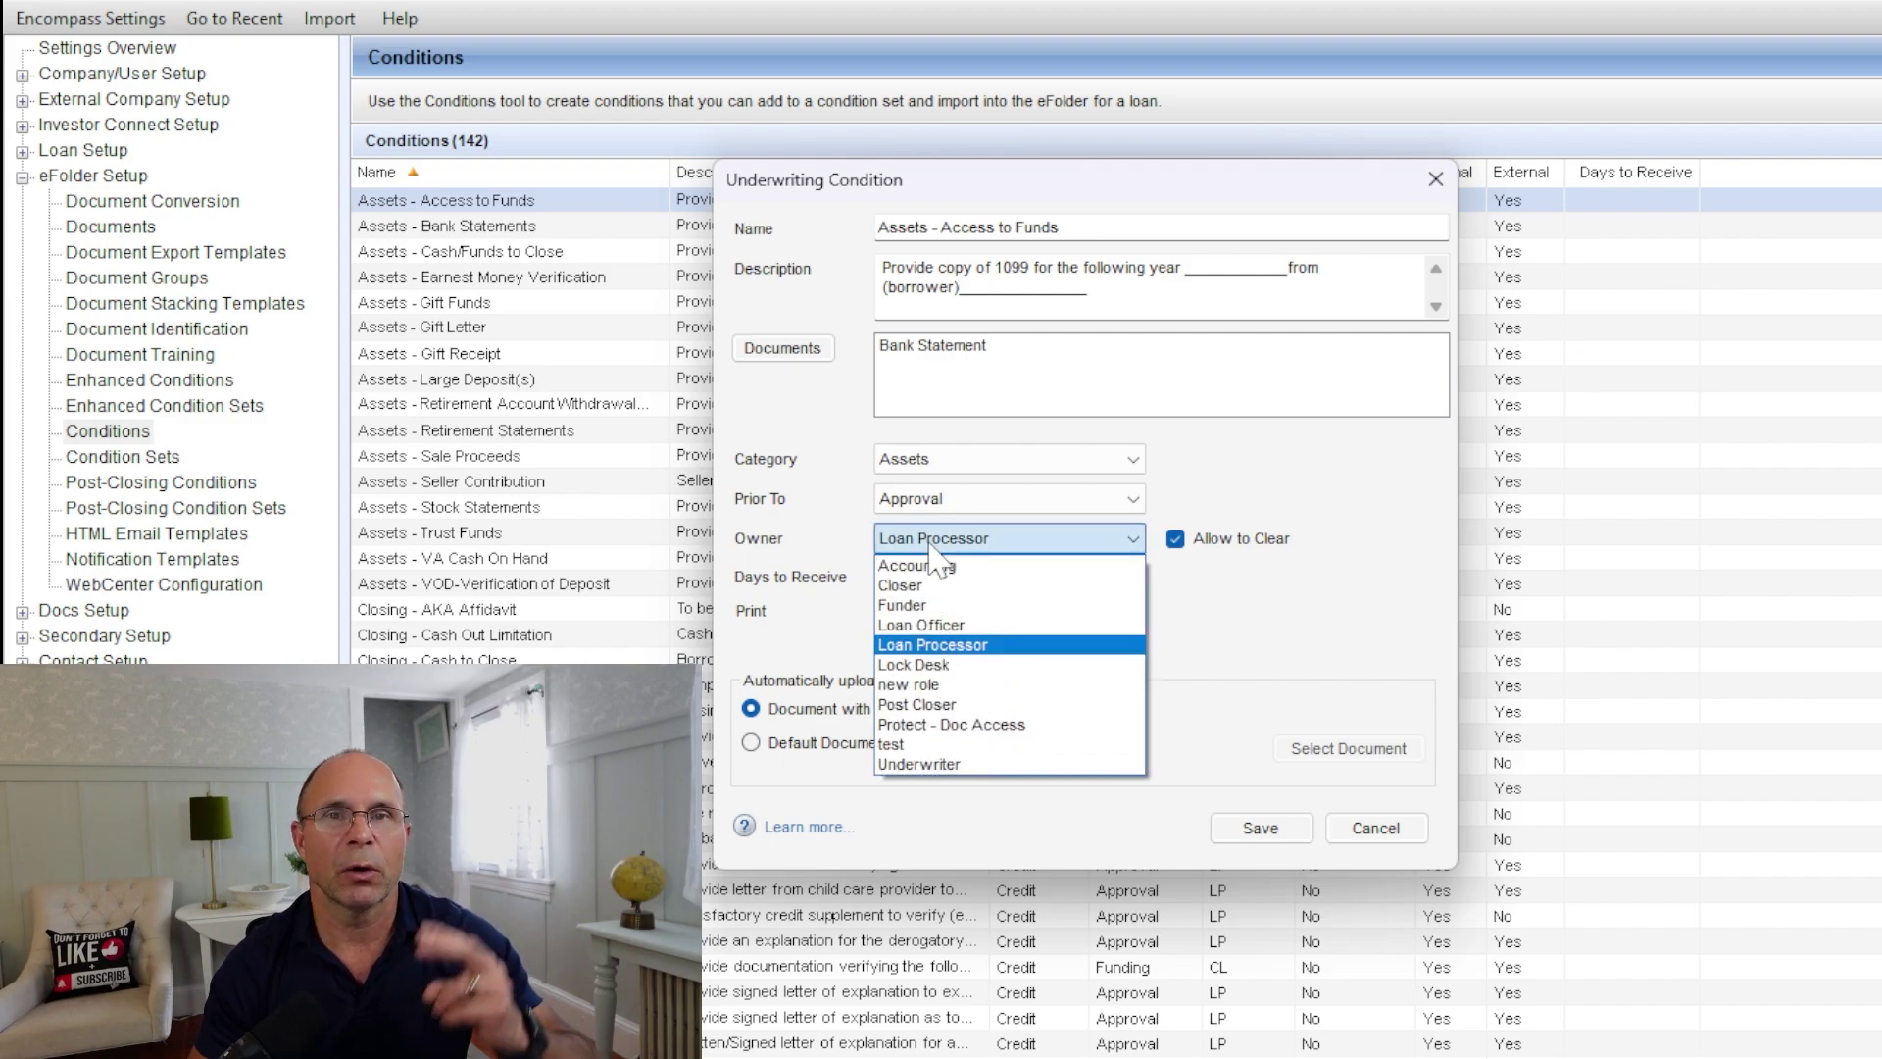
pyautogui.click(1131, 540)
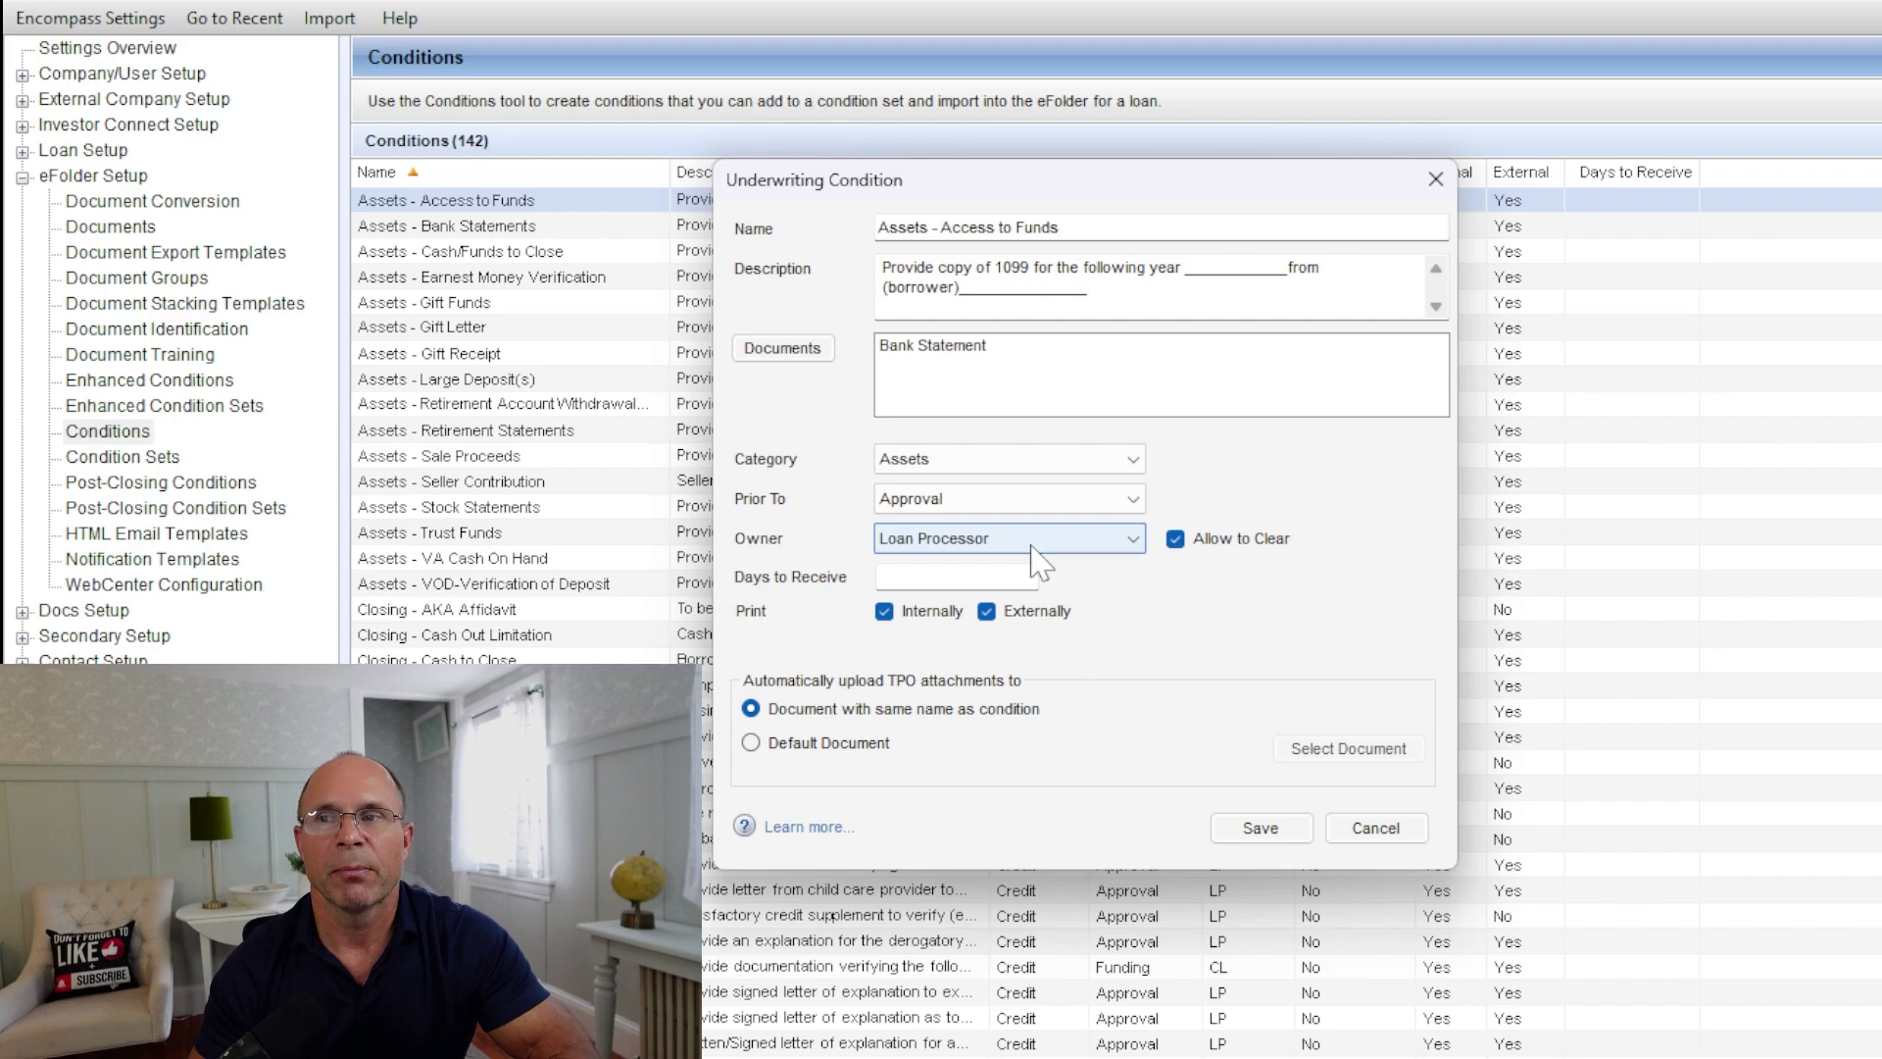
pyautogui.click(1178, 539)
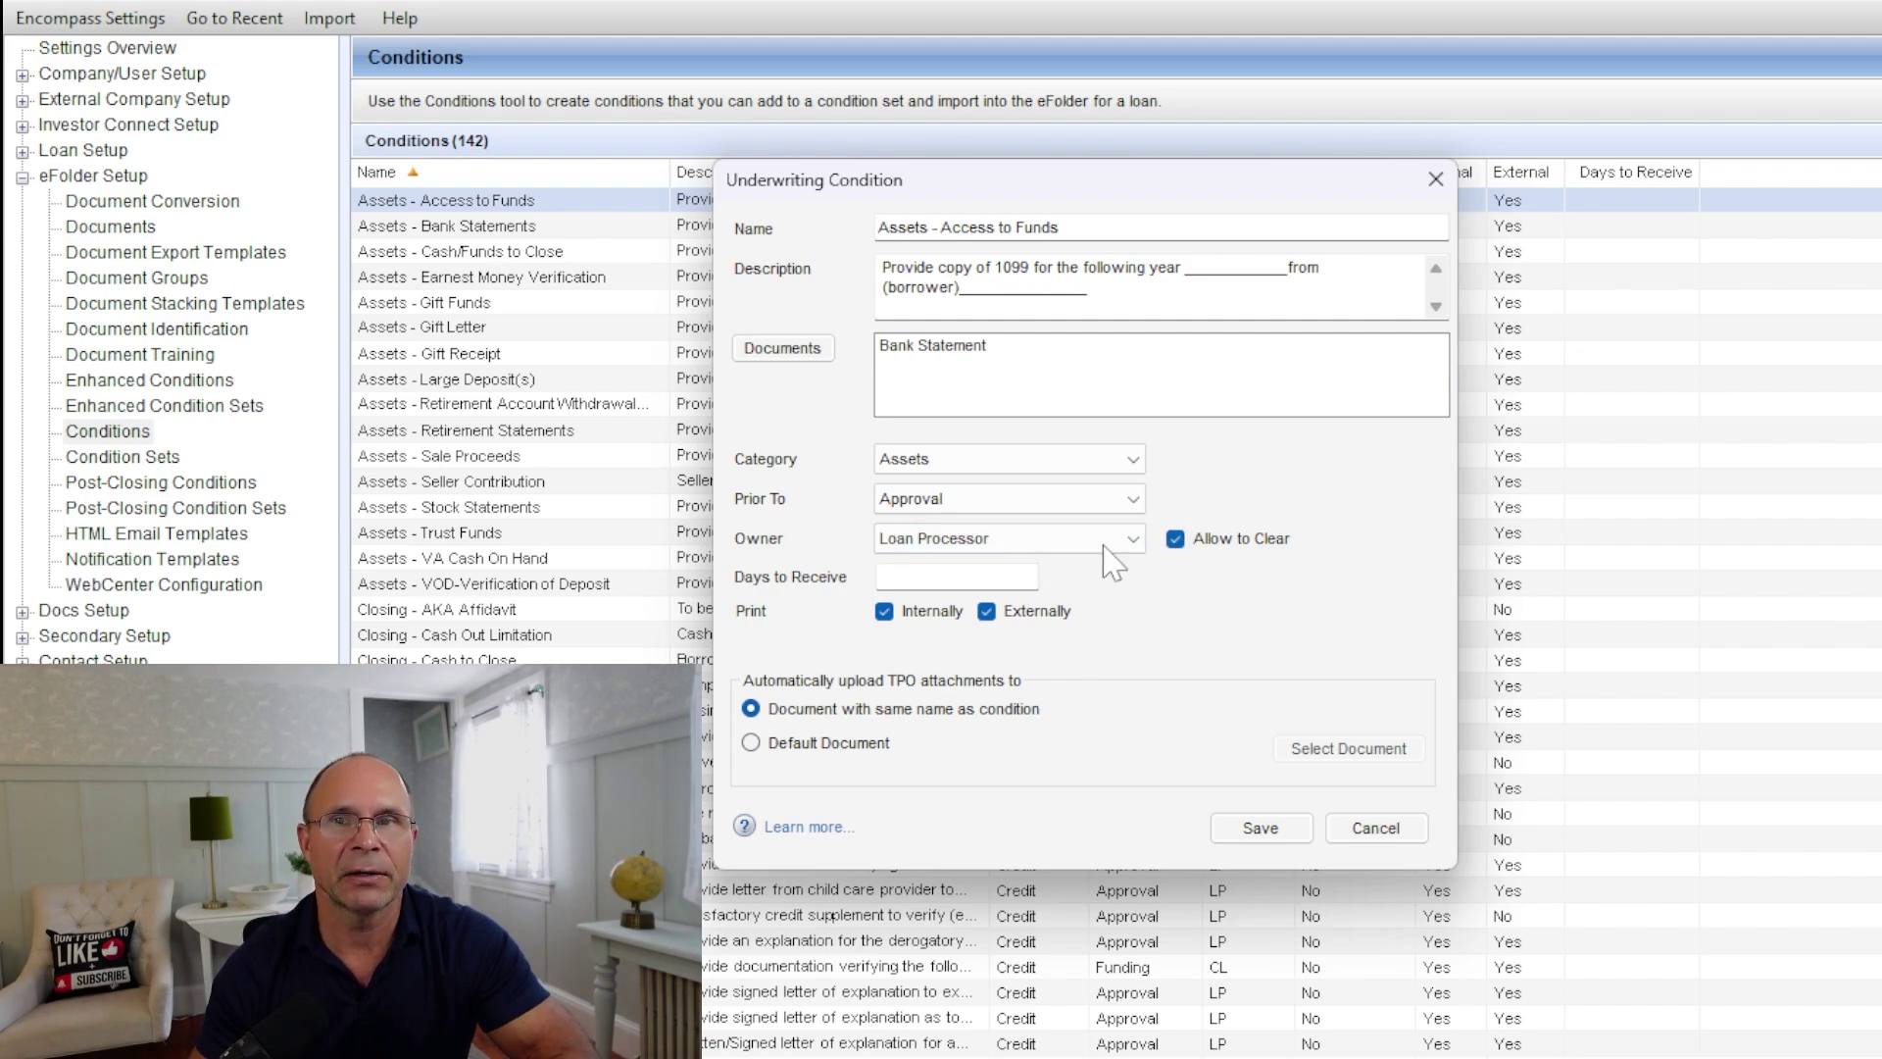
pyautogui.click(884, 610)
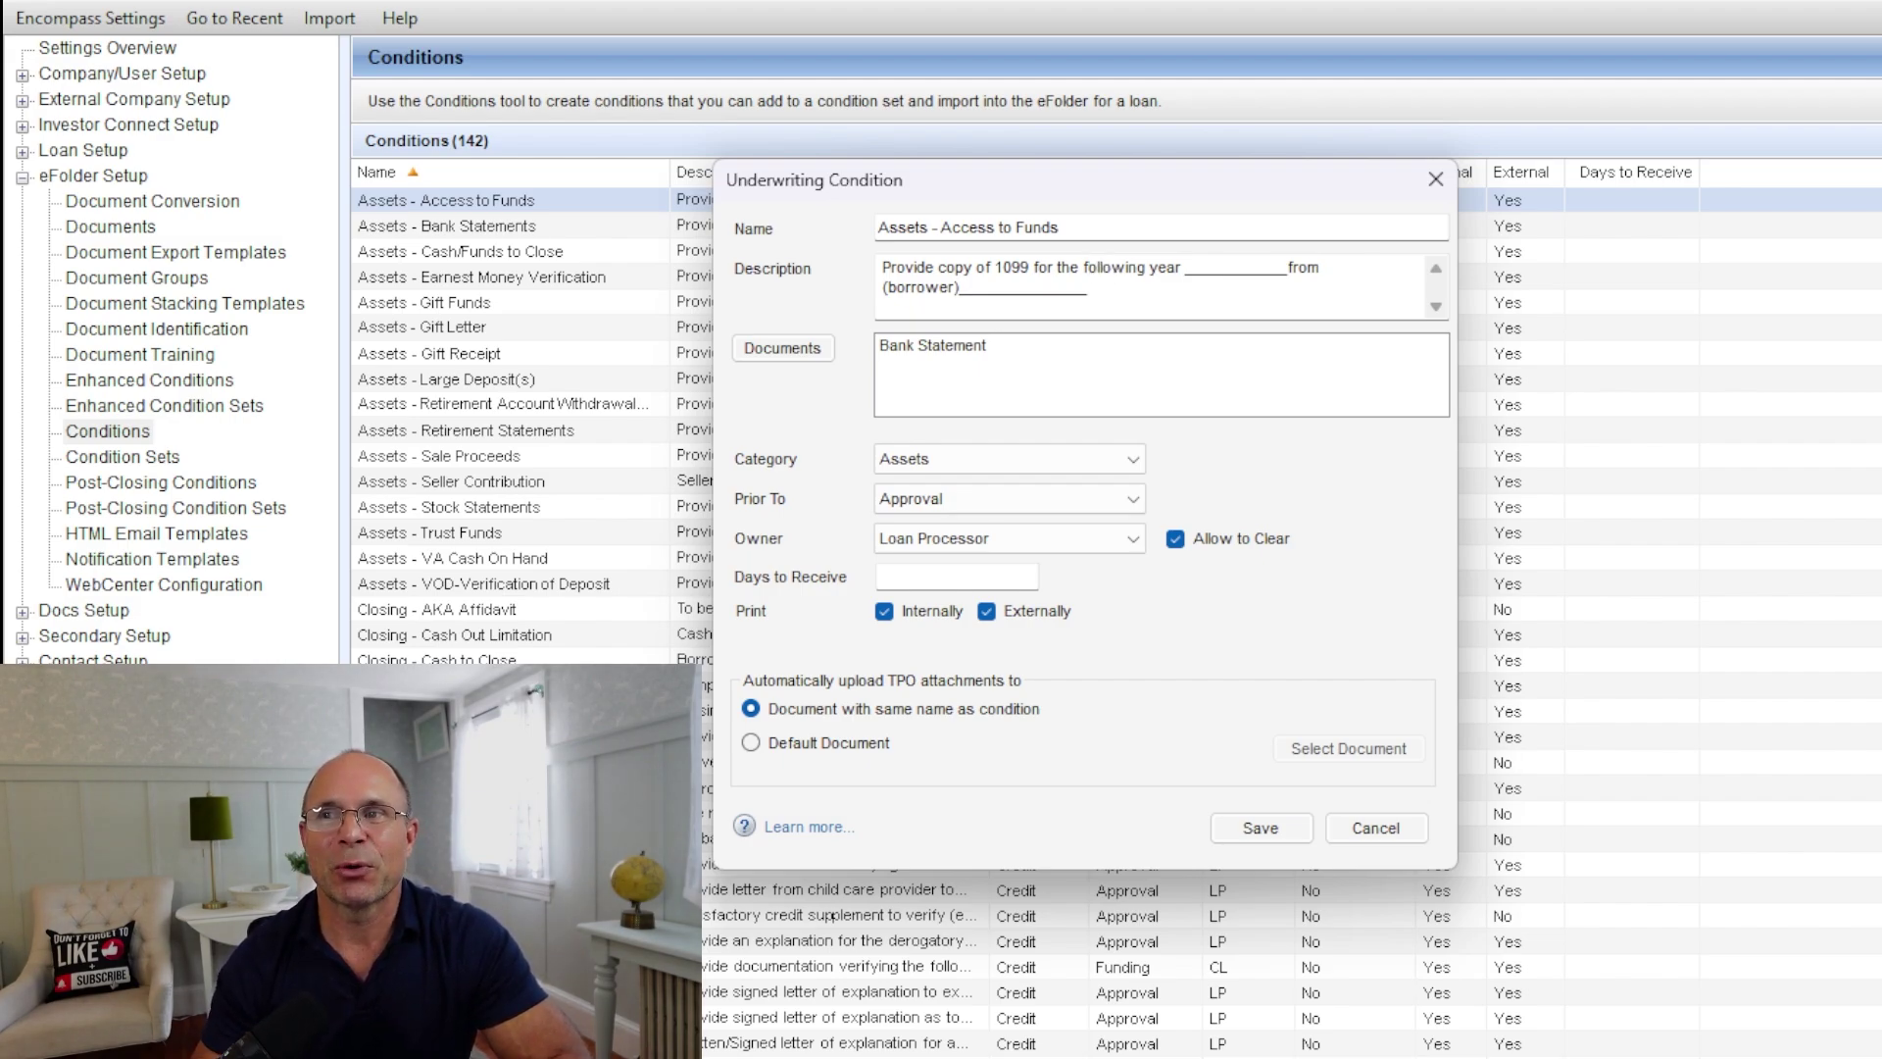
pyautogui.moveTo(1063, 227); pyautogui.dragTo(904, 227)
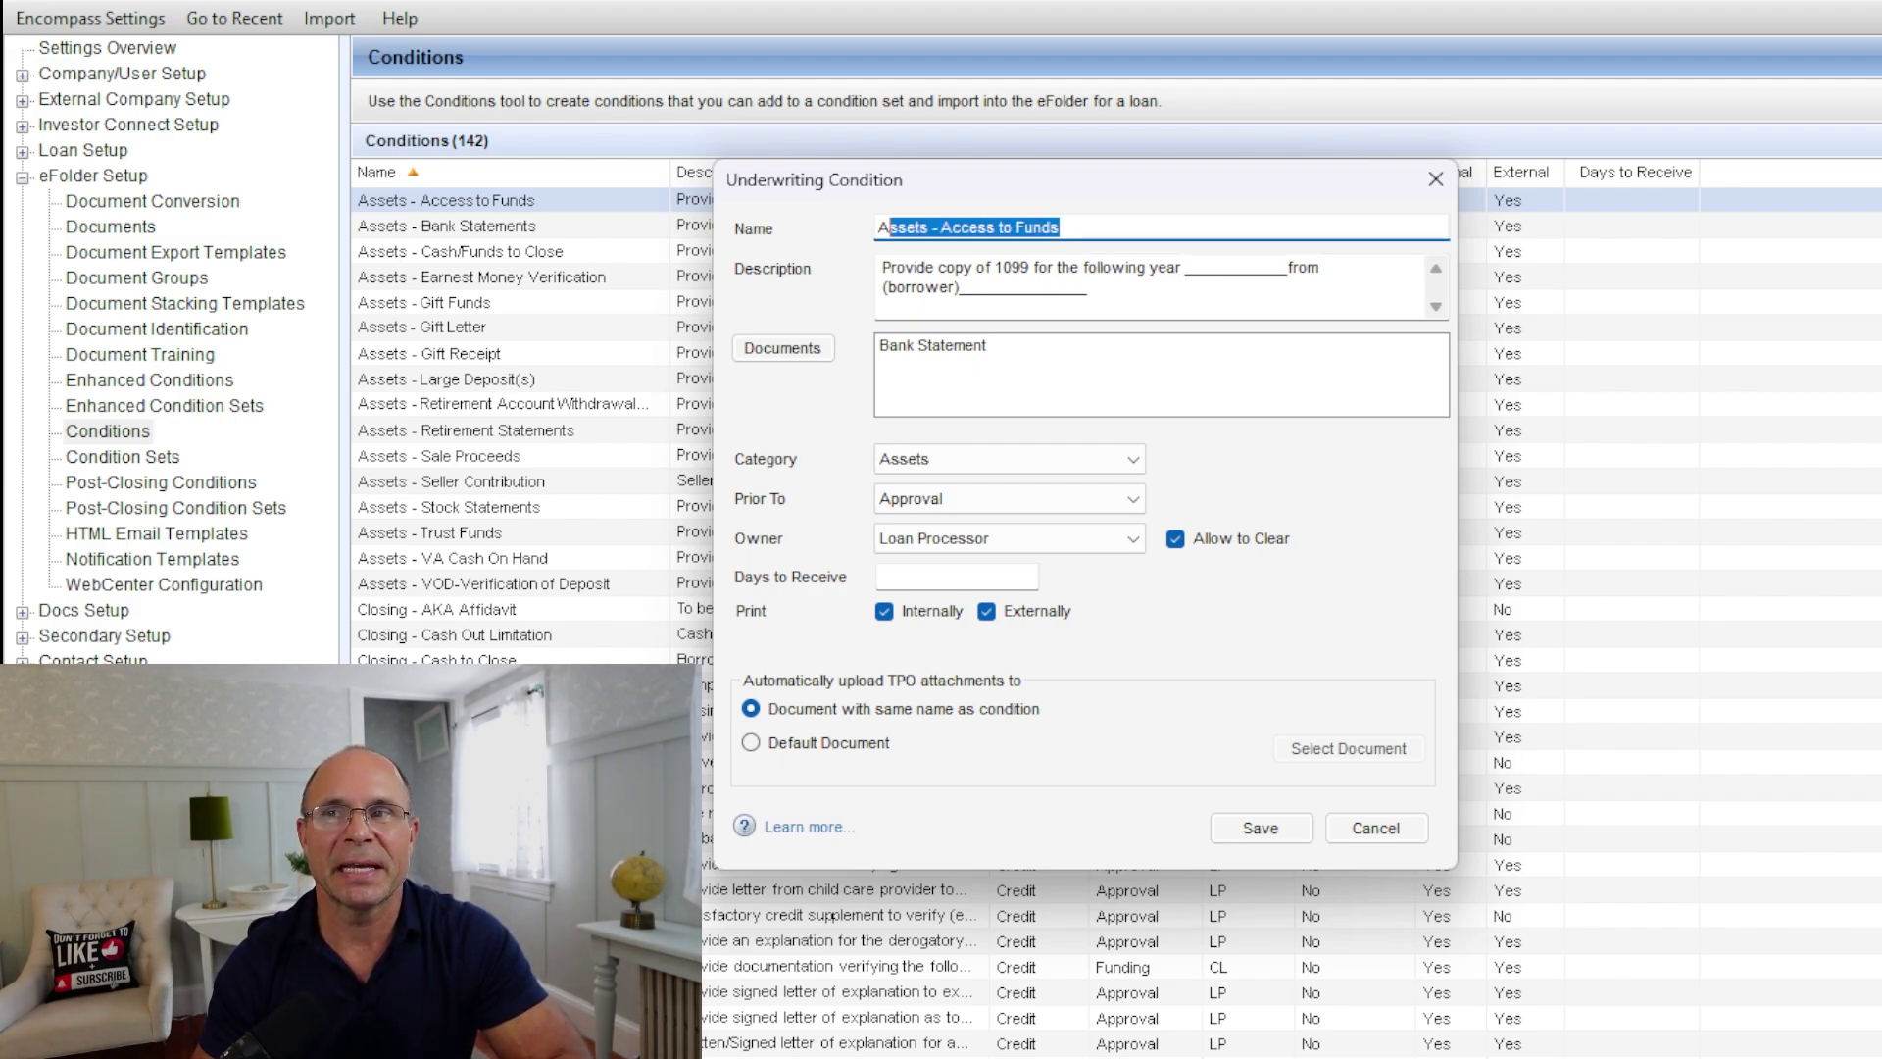
pyautogui.press('Tab')
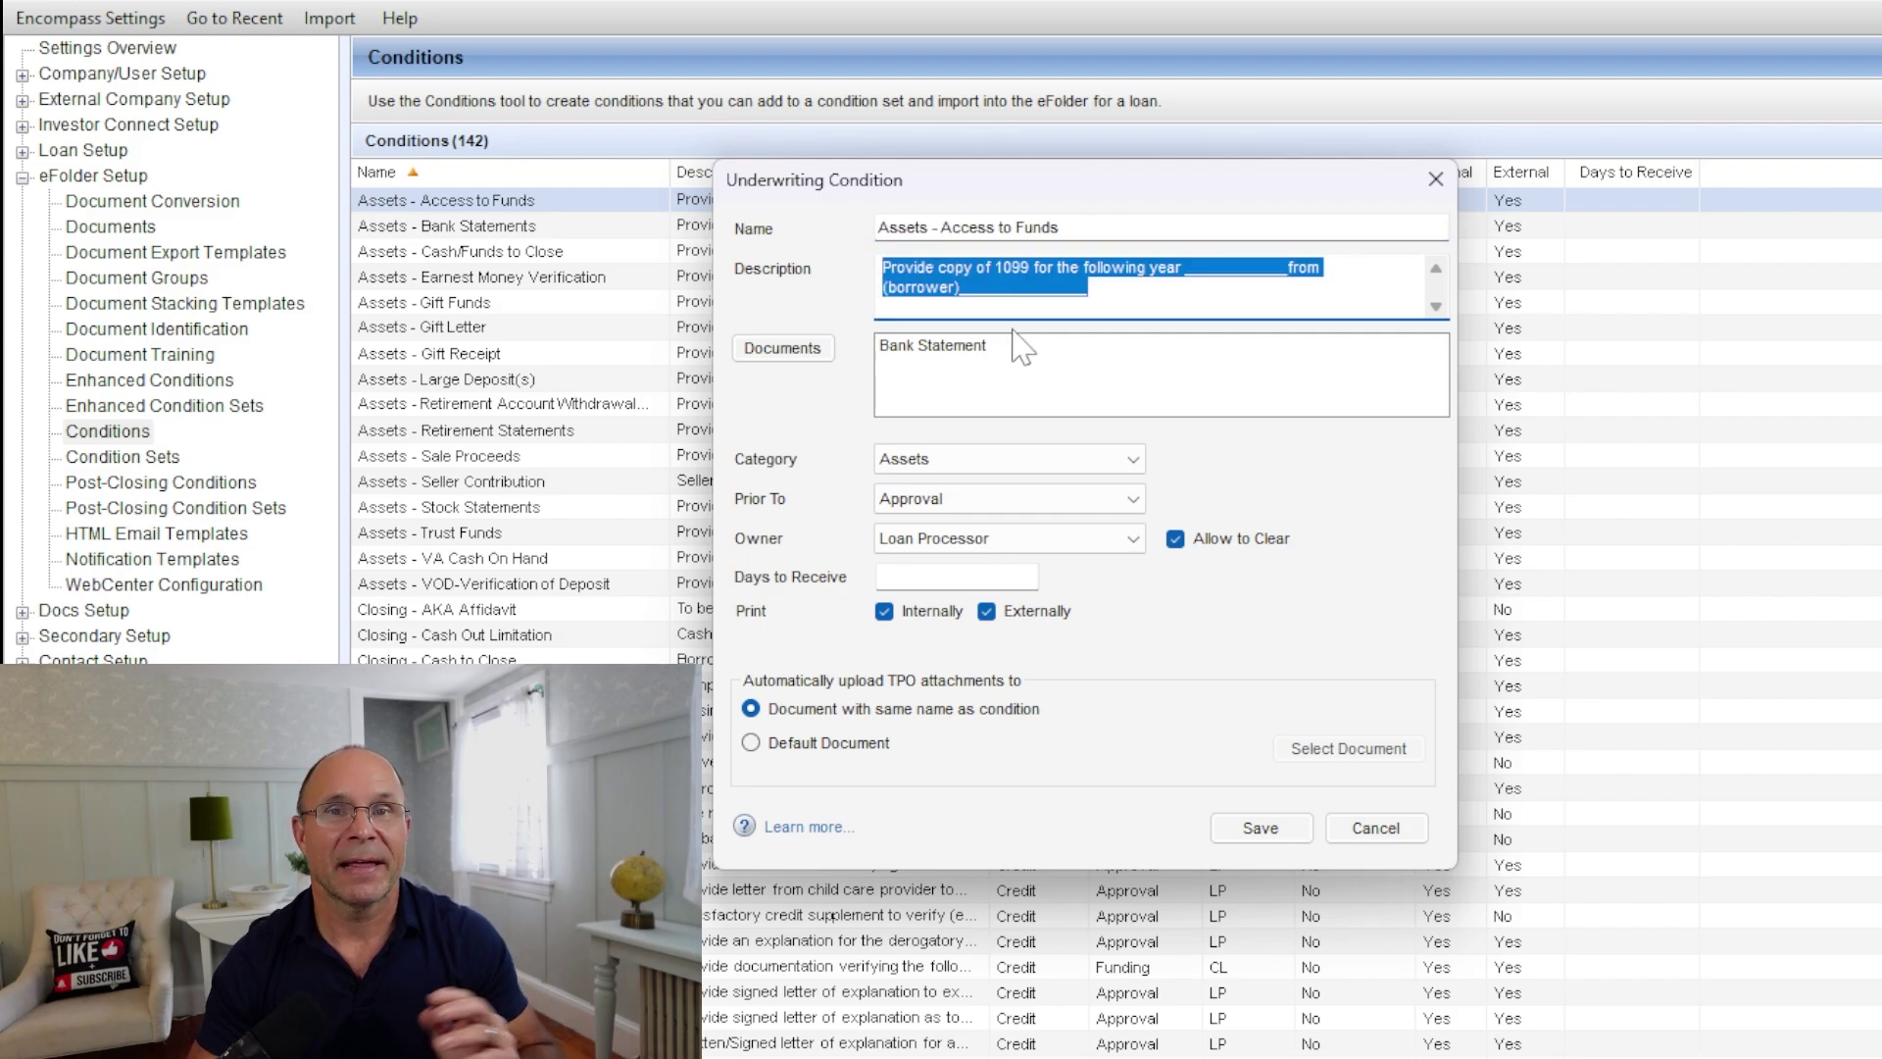
pyautogui.click(1375, 828)
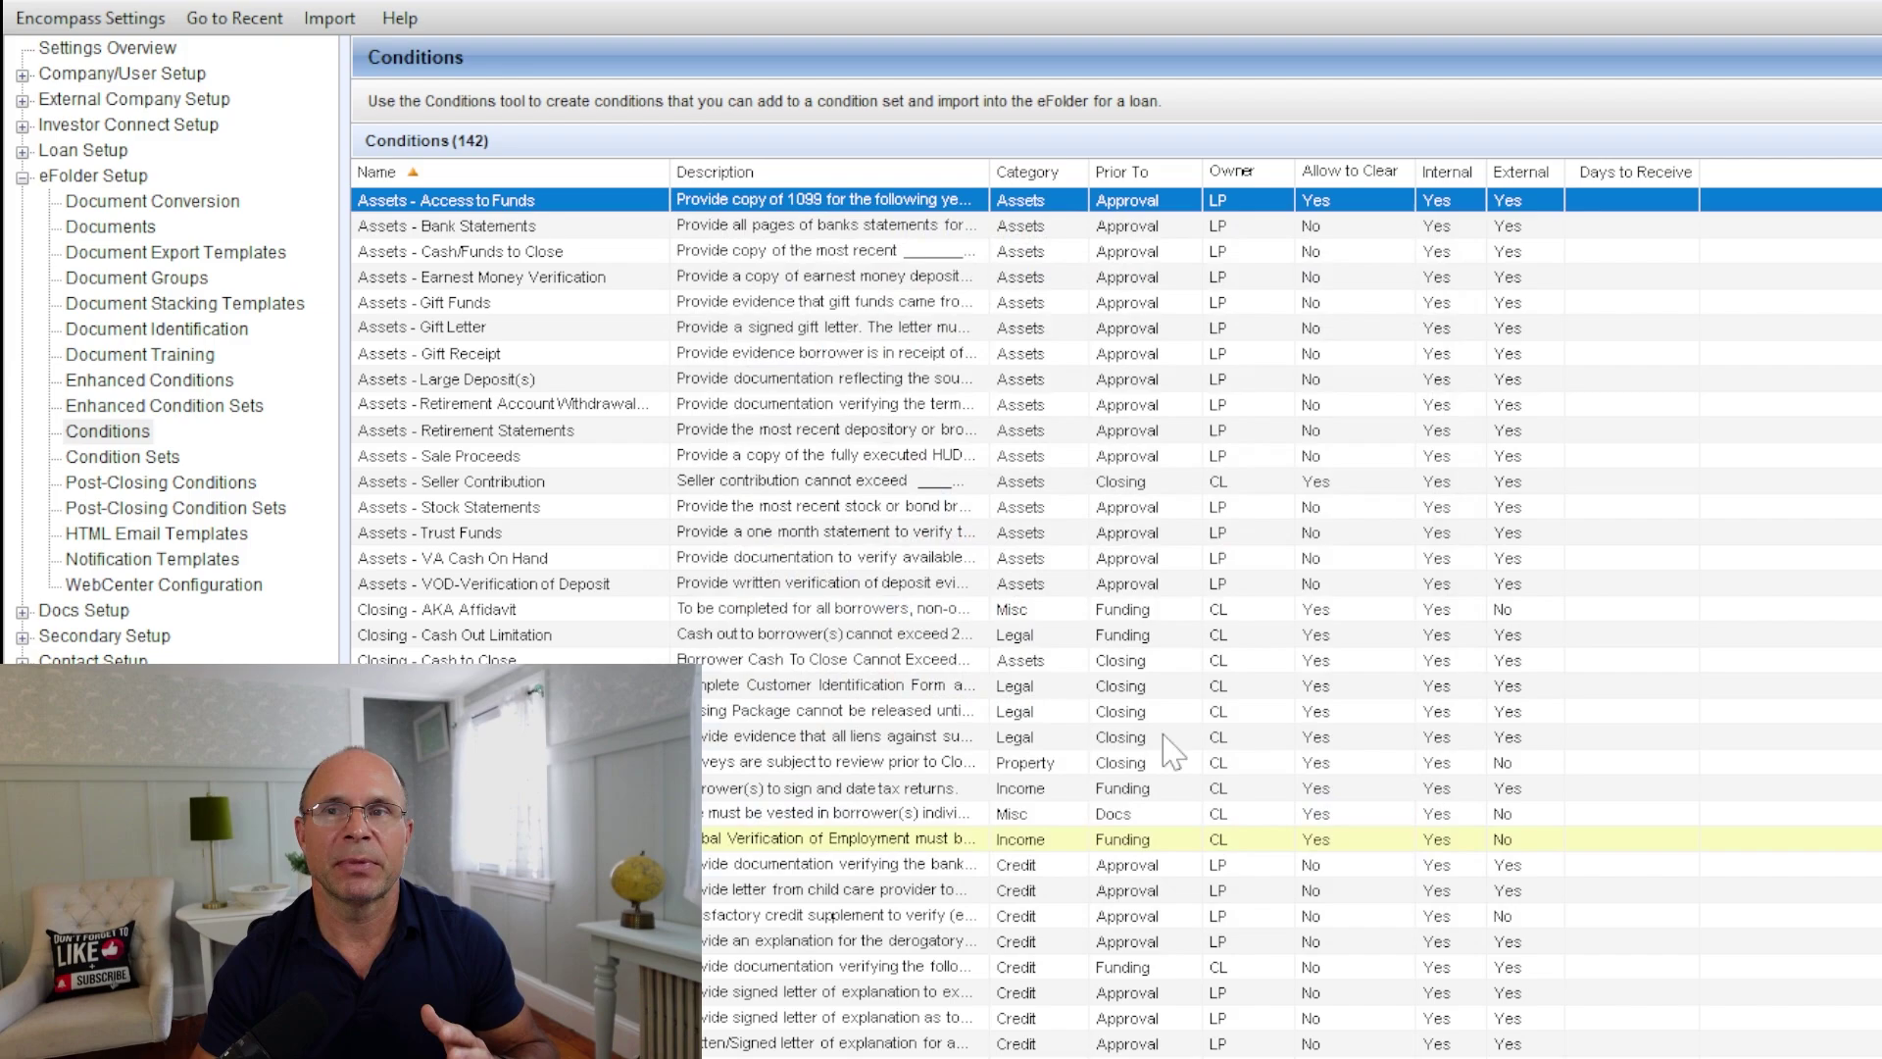
# Open the Property - Sales Contract condition details from the Enhanced Conditions list
pyautogui.click(153, 383)
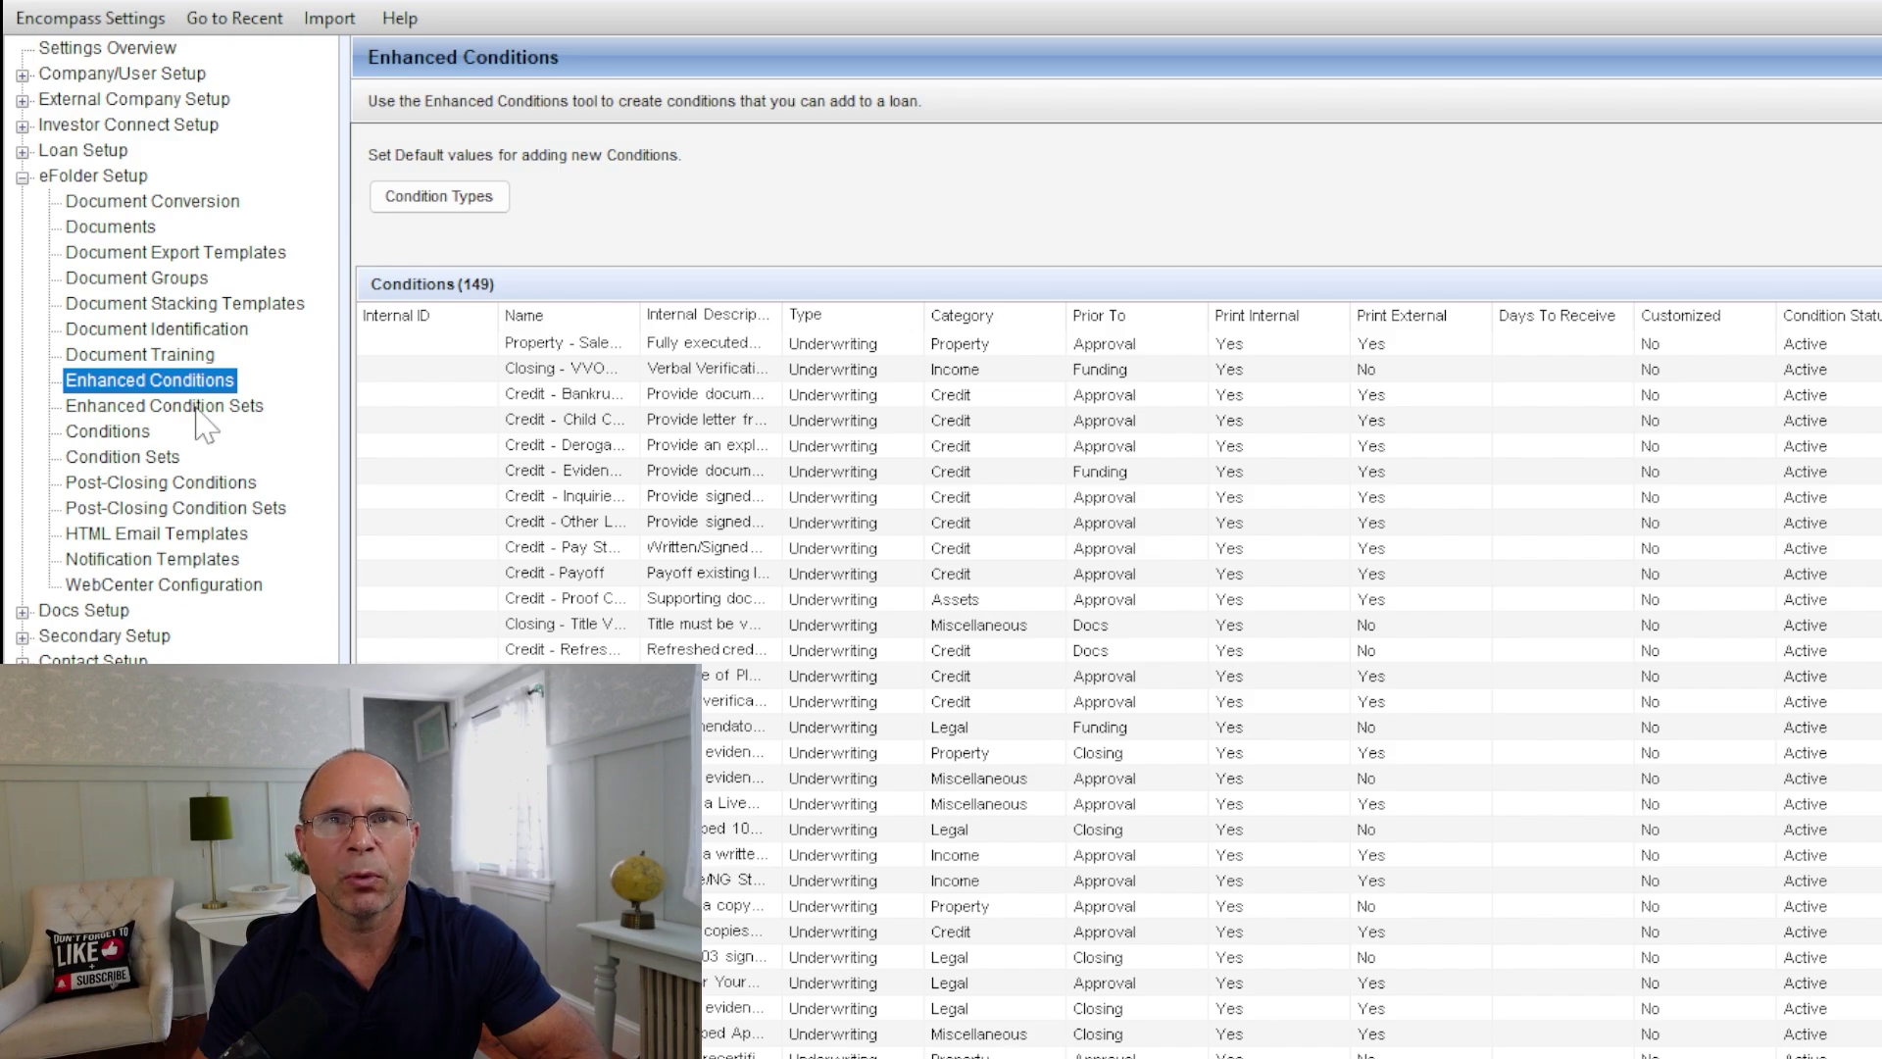
pyautogui.click(582, 348)
pyautogui.doubleClick(818, 348)
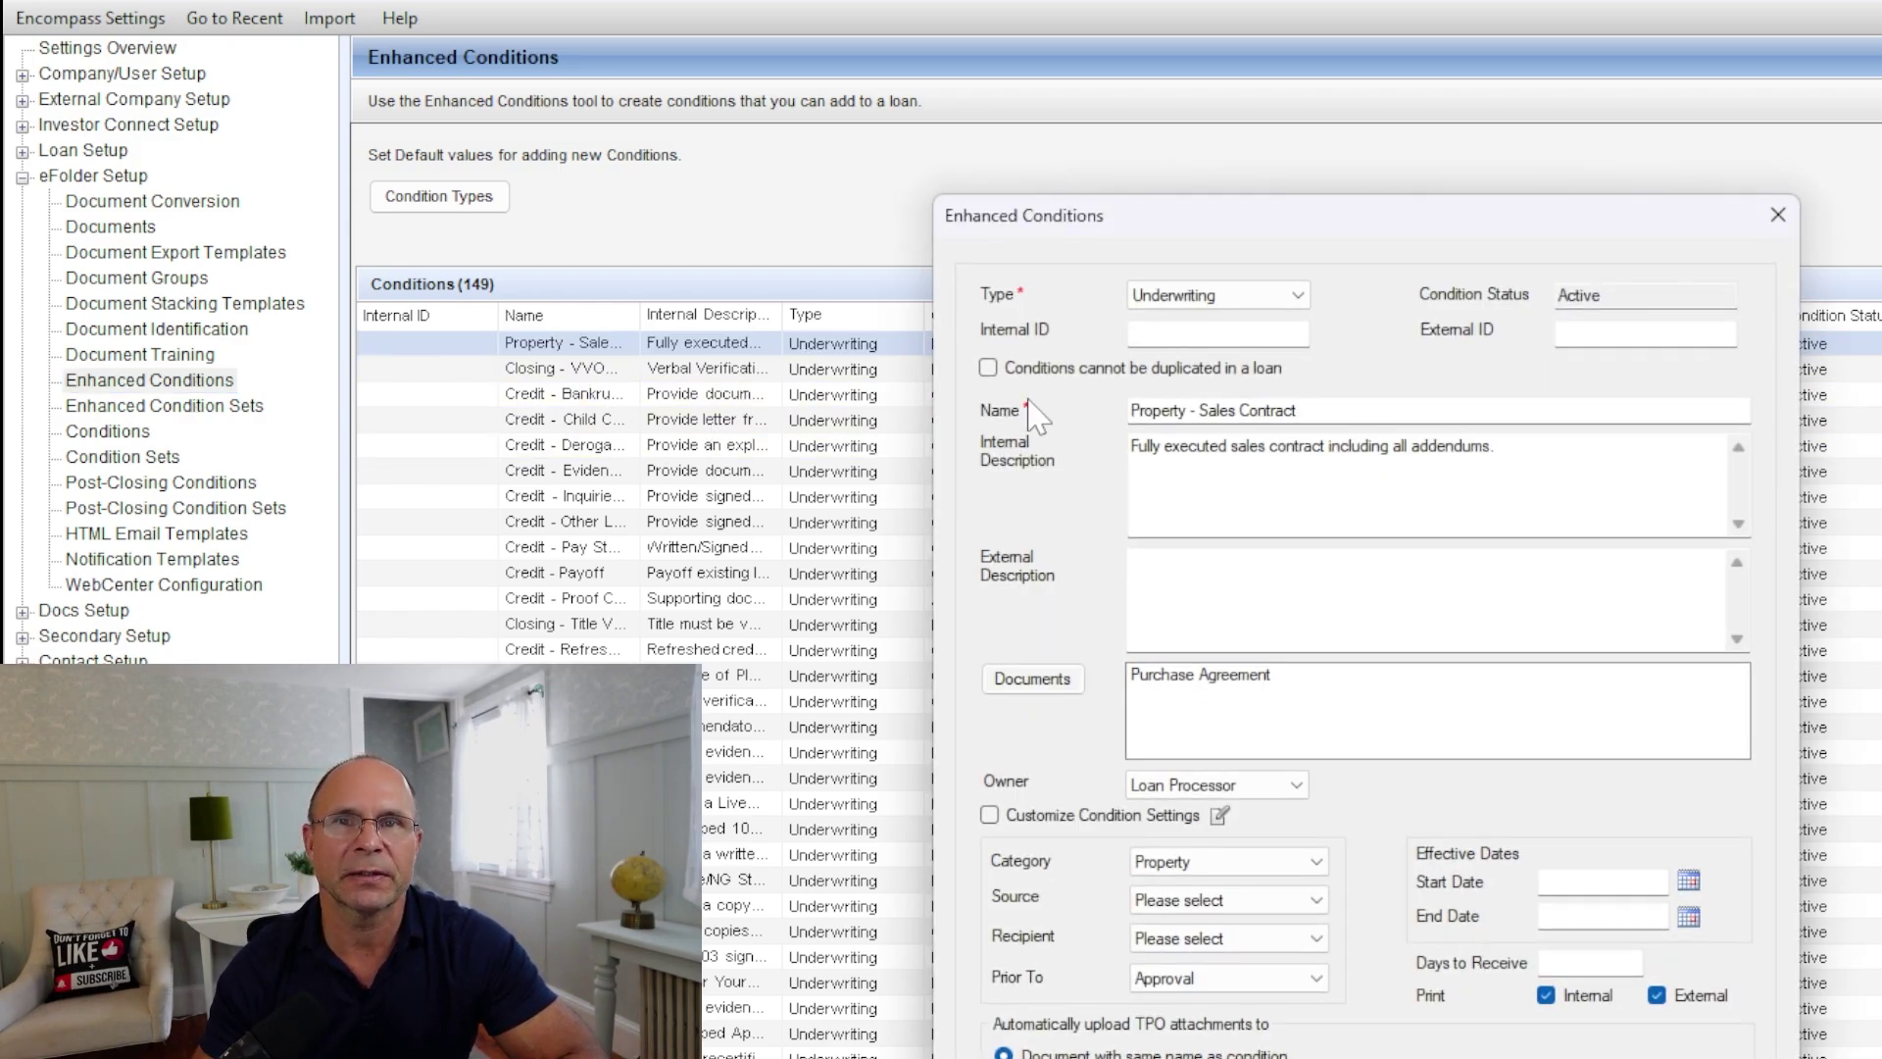
pyautogui.moveTo(1257, 221); pyautogui.dragTo(1042, 63)
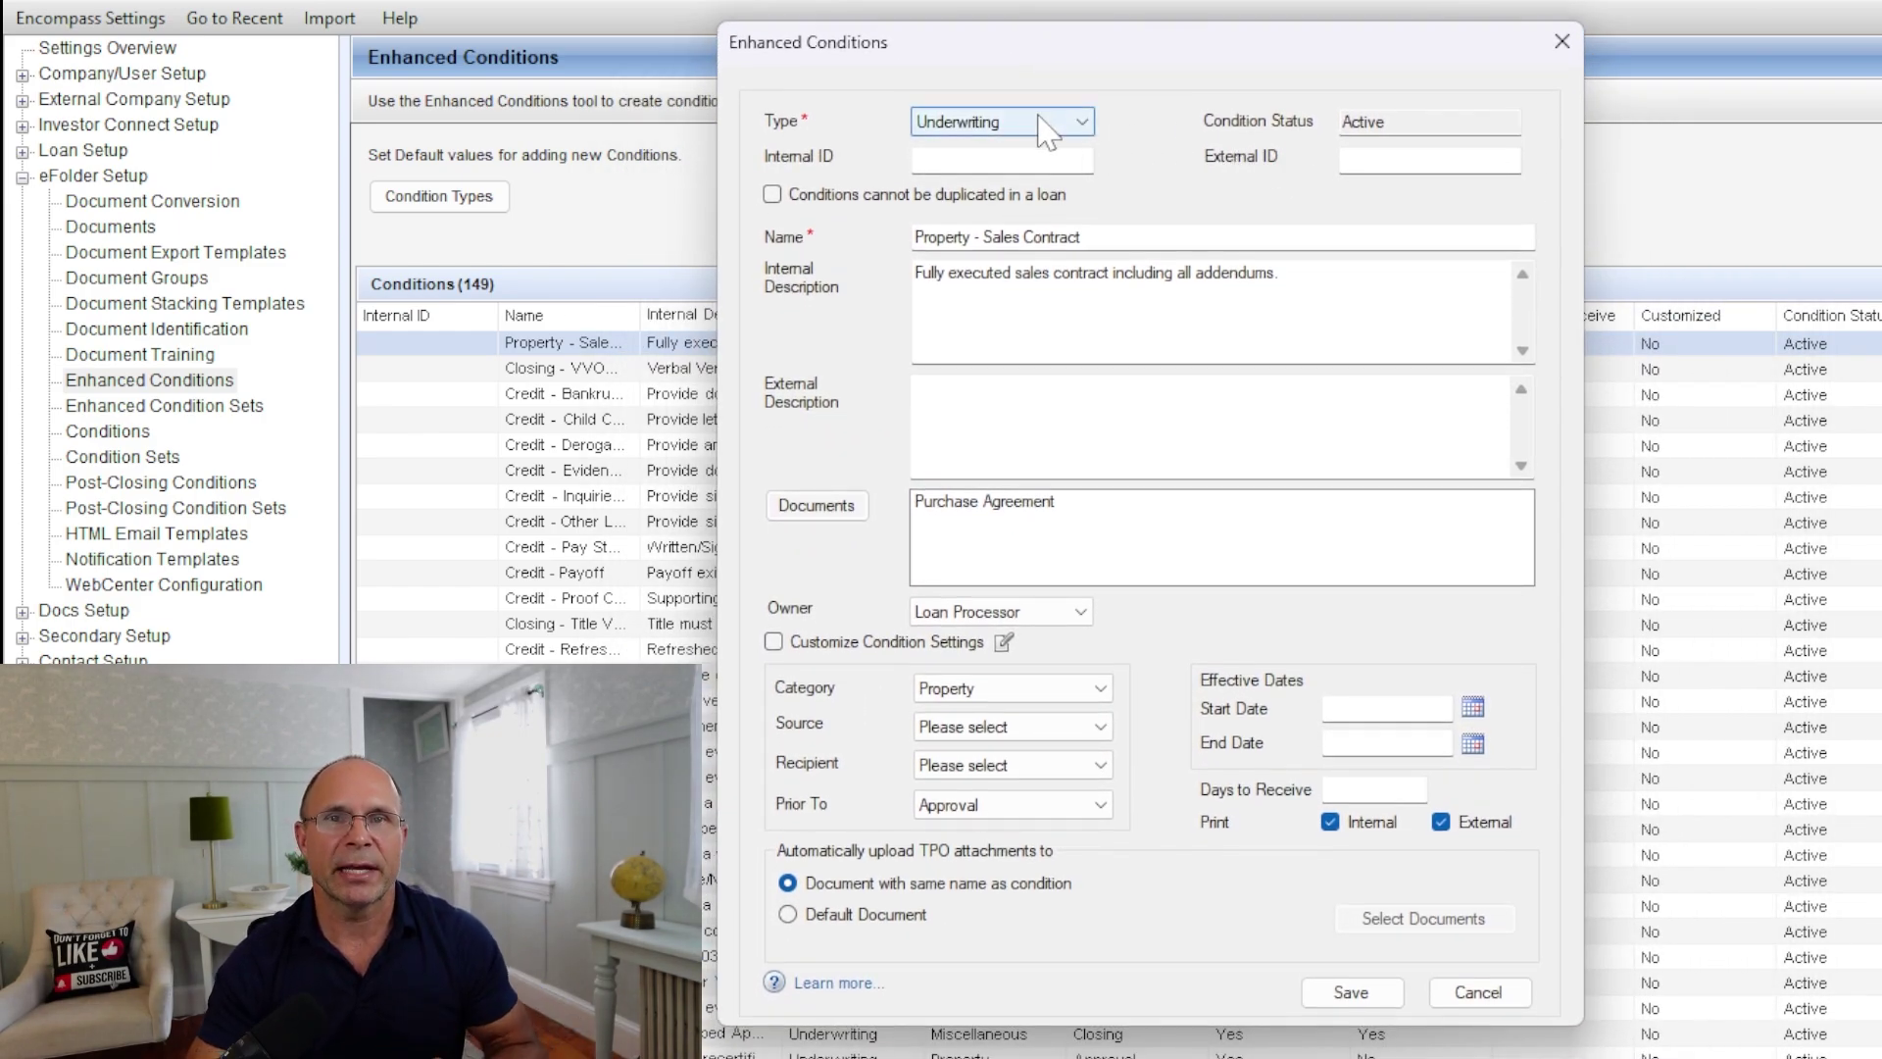
# Review the available condition types, then close the details without saving
pyautogui.click(1044, 124)
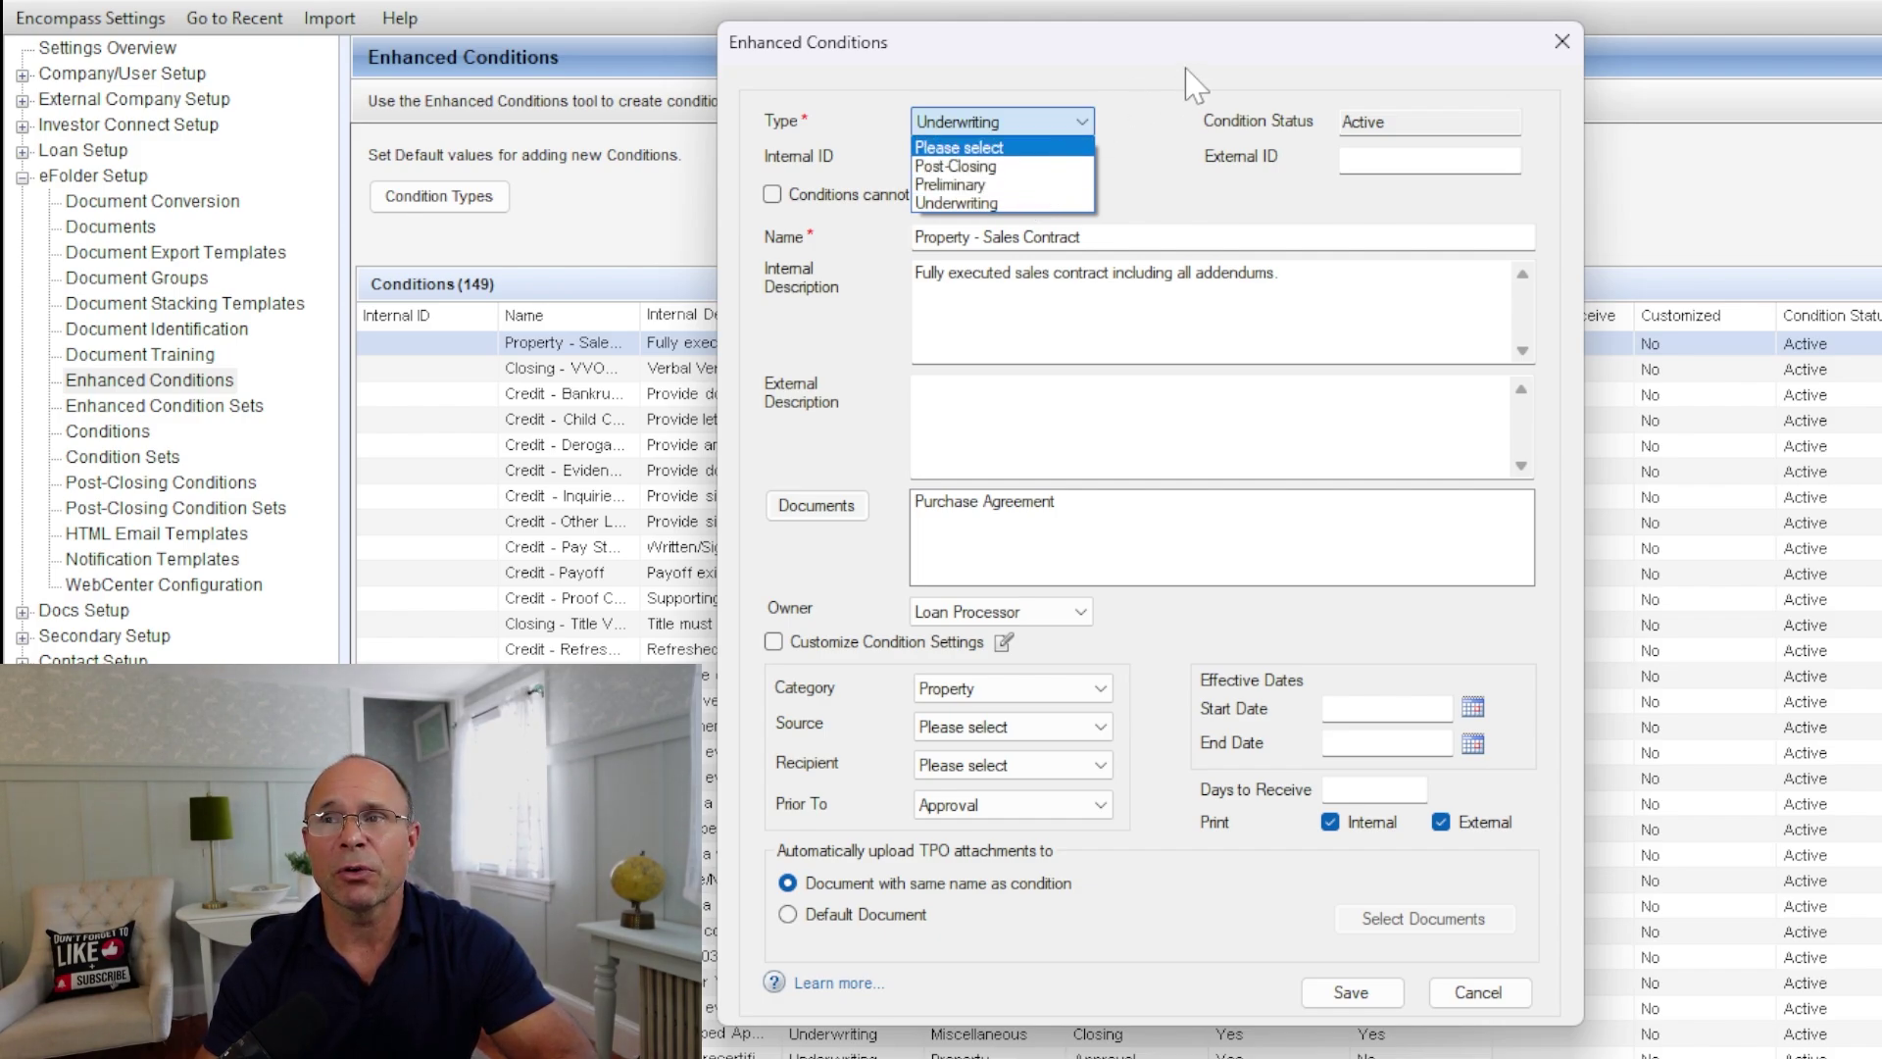
pyautogui.click(1276, 79)
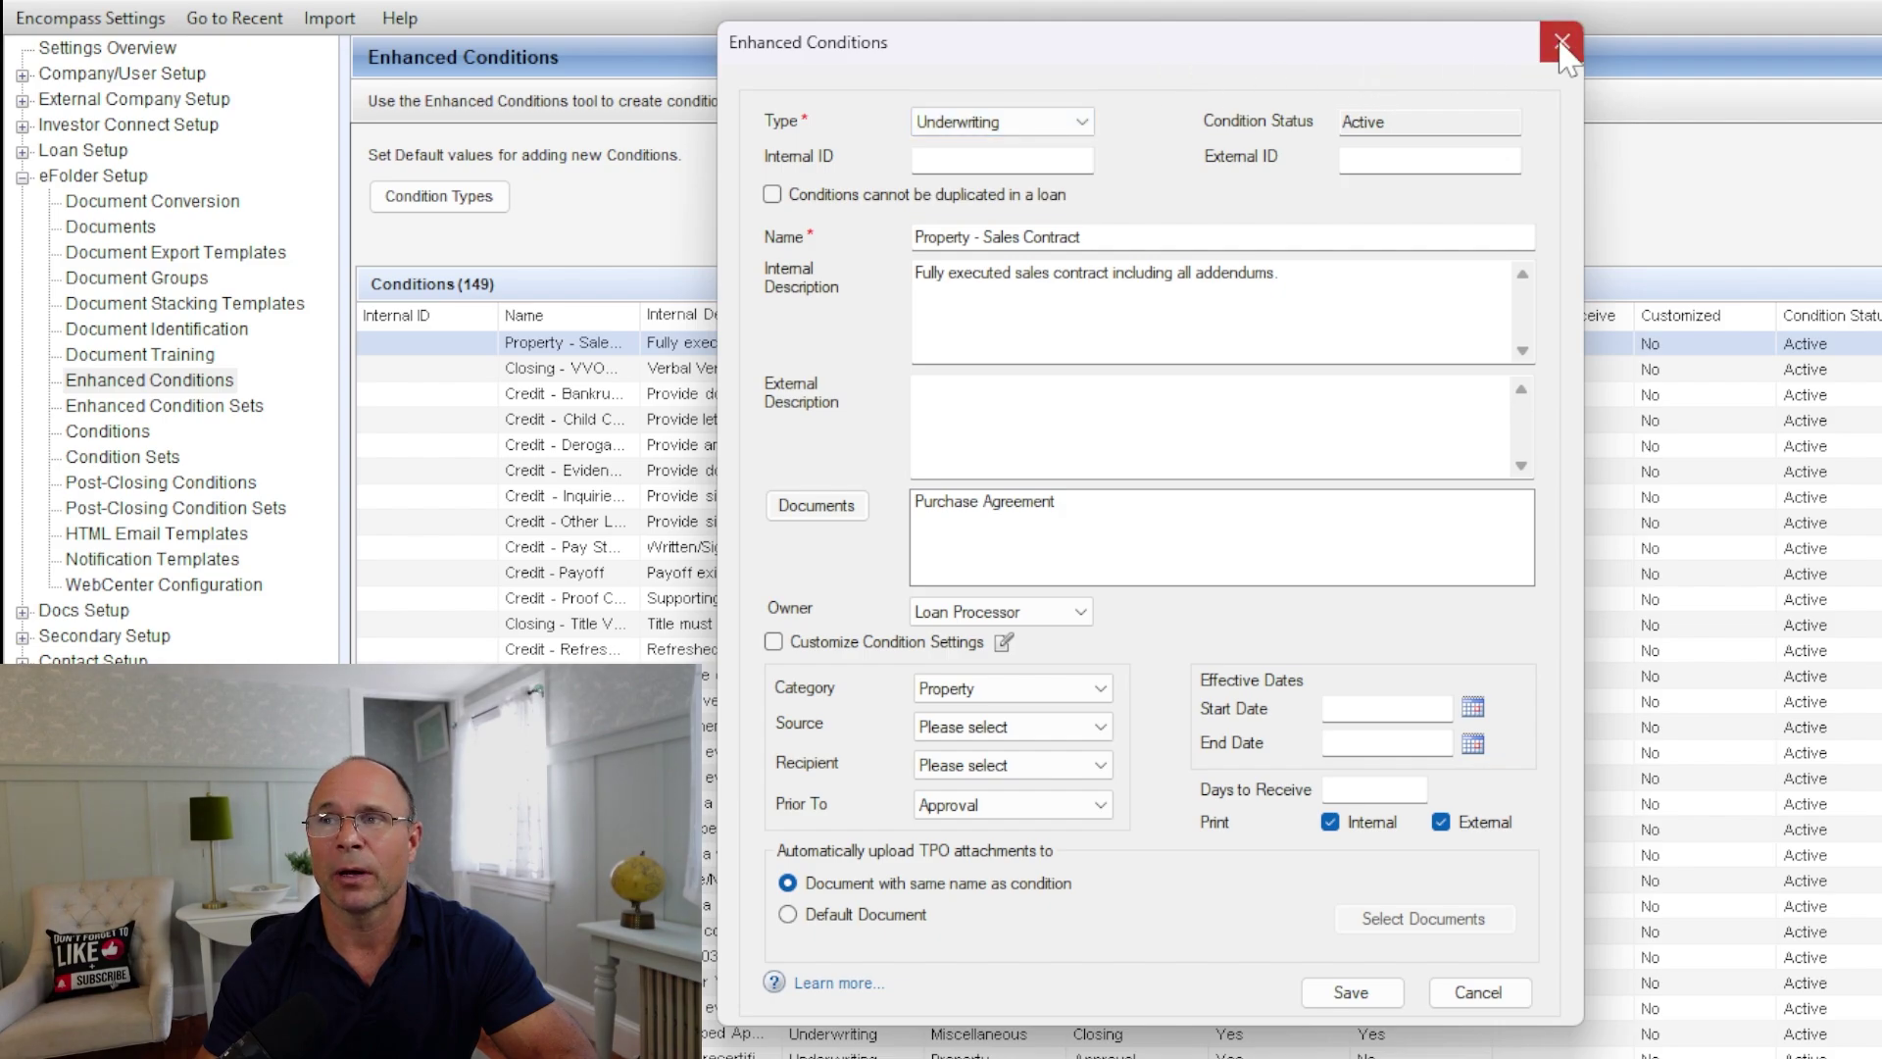
pyautogui.click(1561, 42)
pyautogui.click(485, 206)
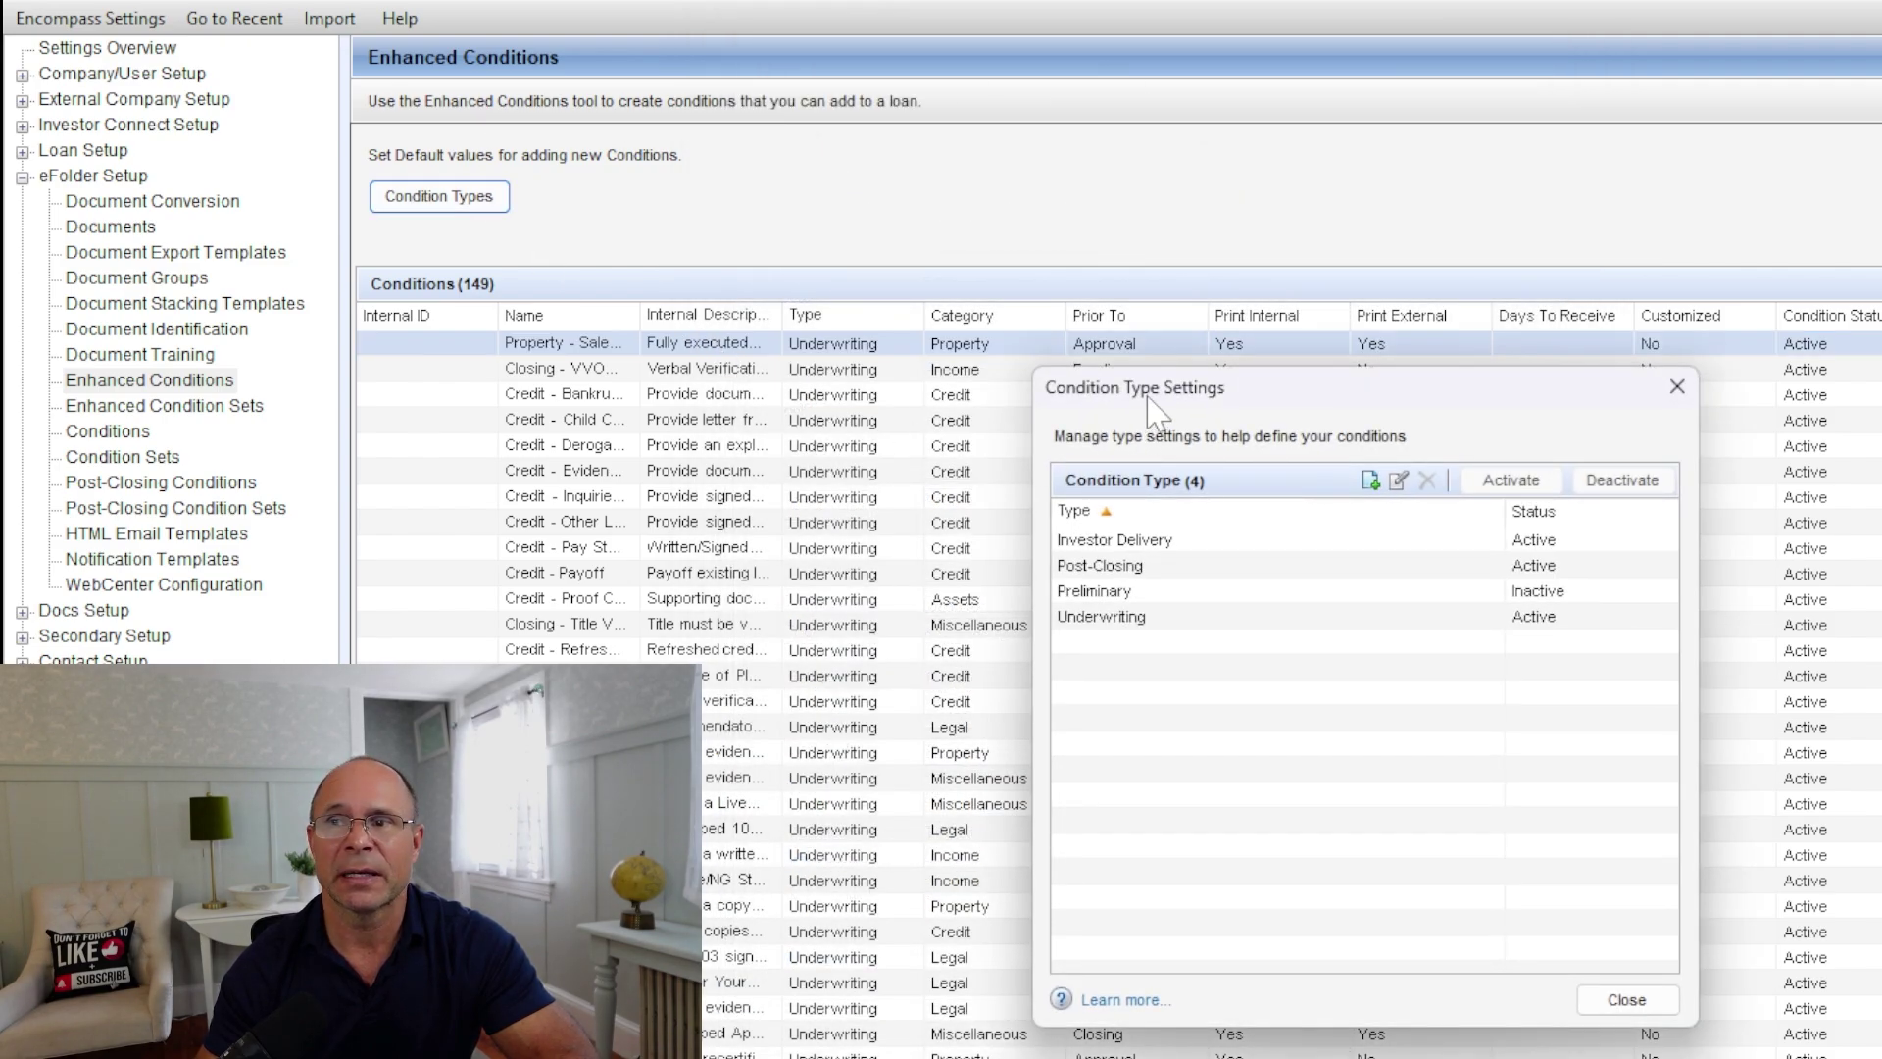
pyautogui.moveTo(1148, 398); pyautogui.dragTo(844, 145)
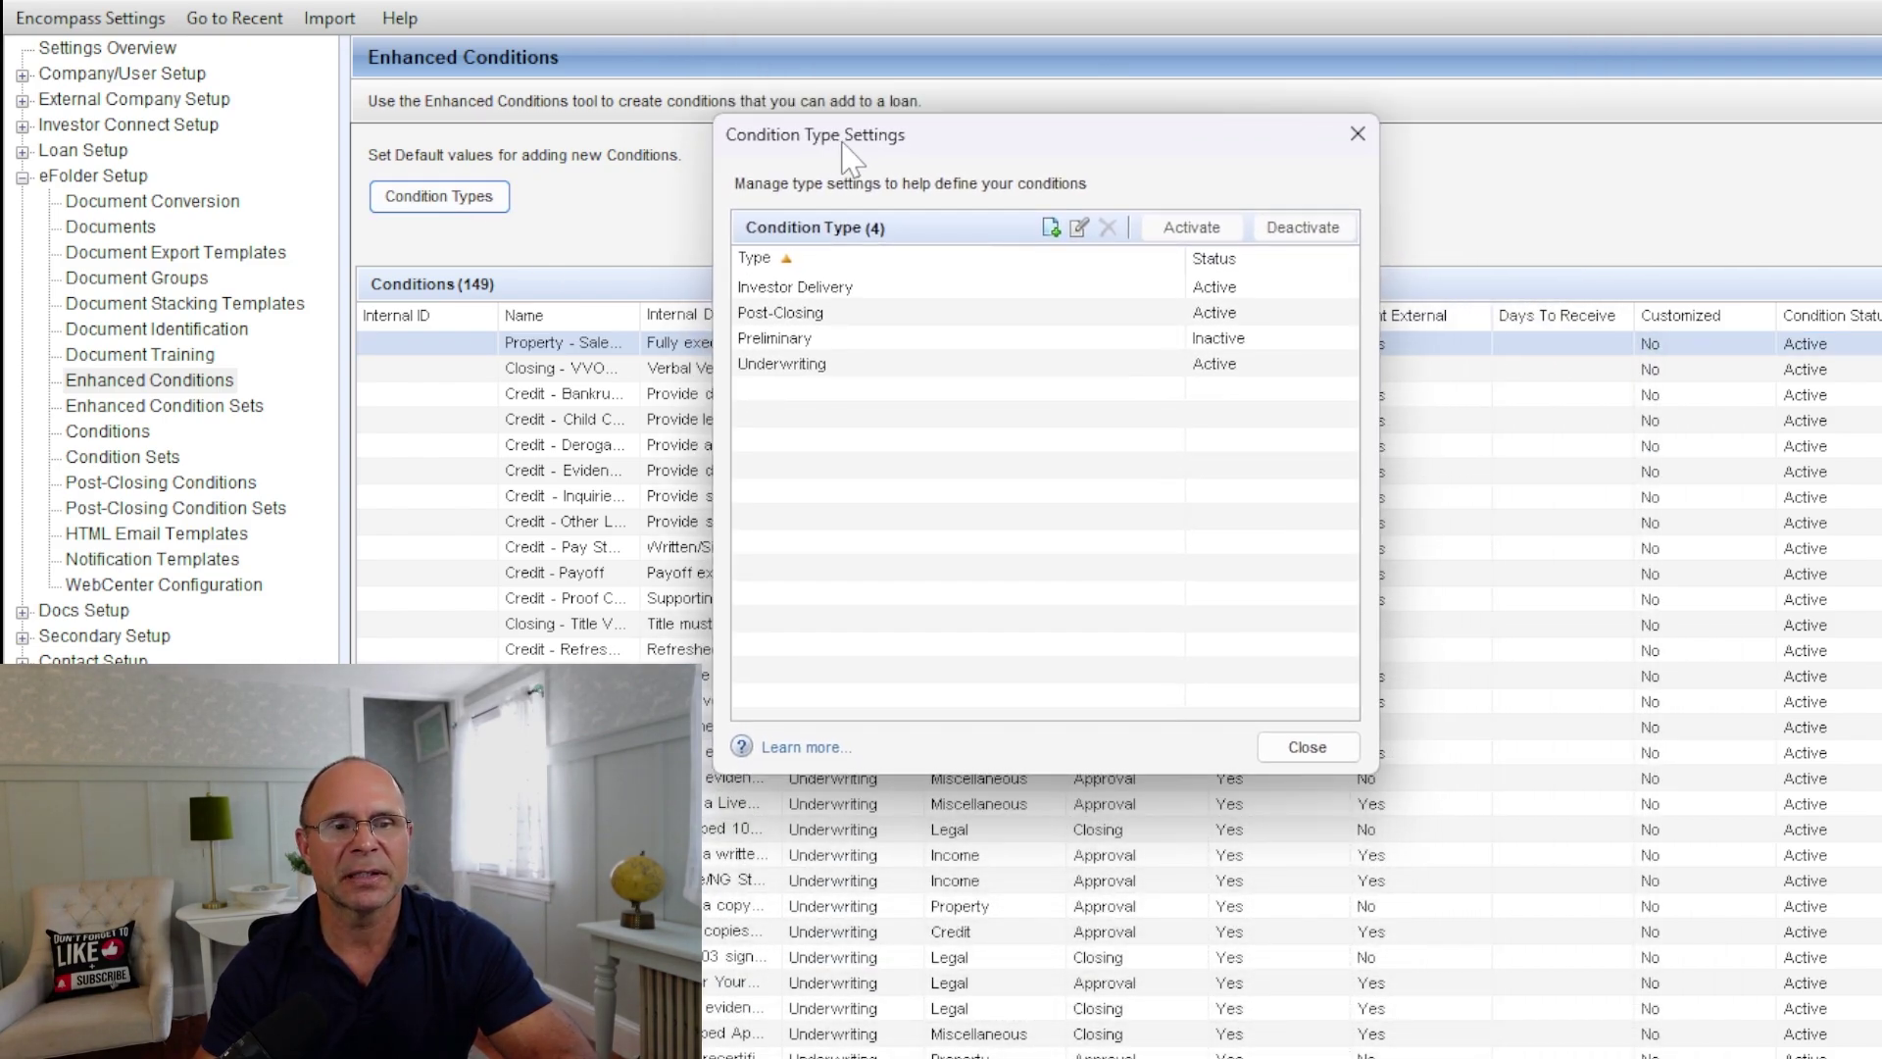
pyautogui.click(1050, 228)
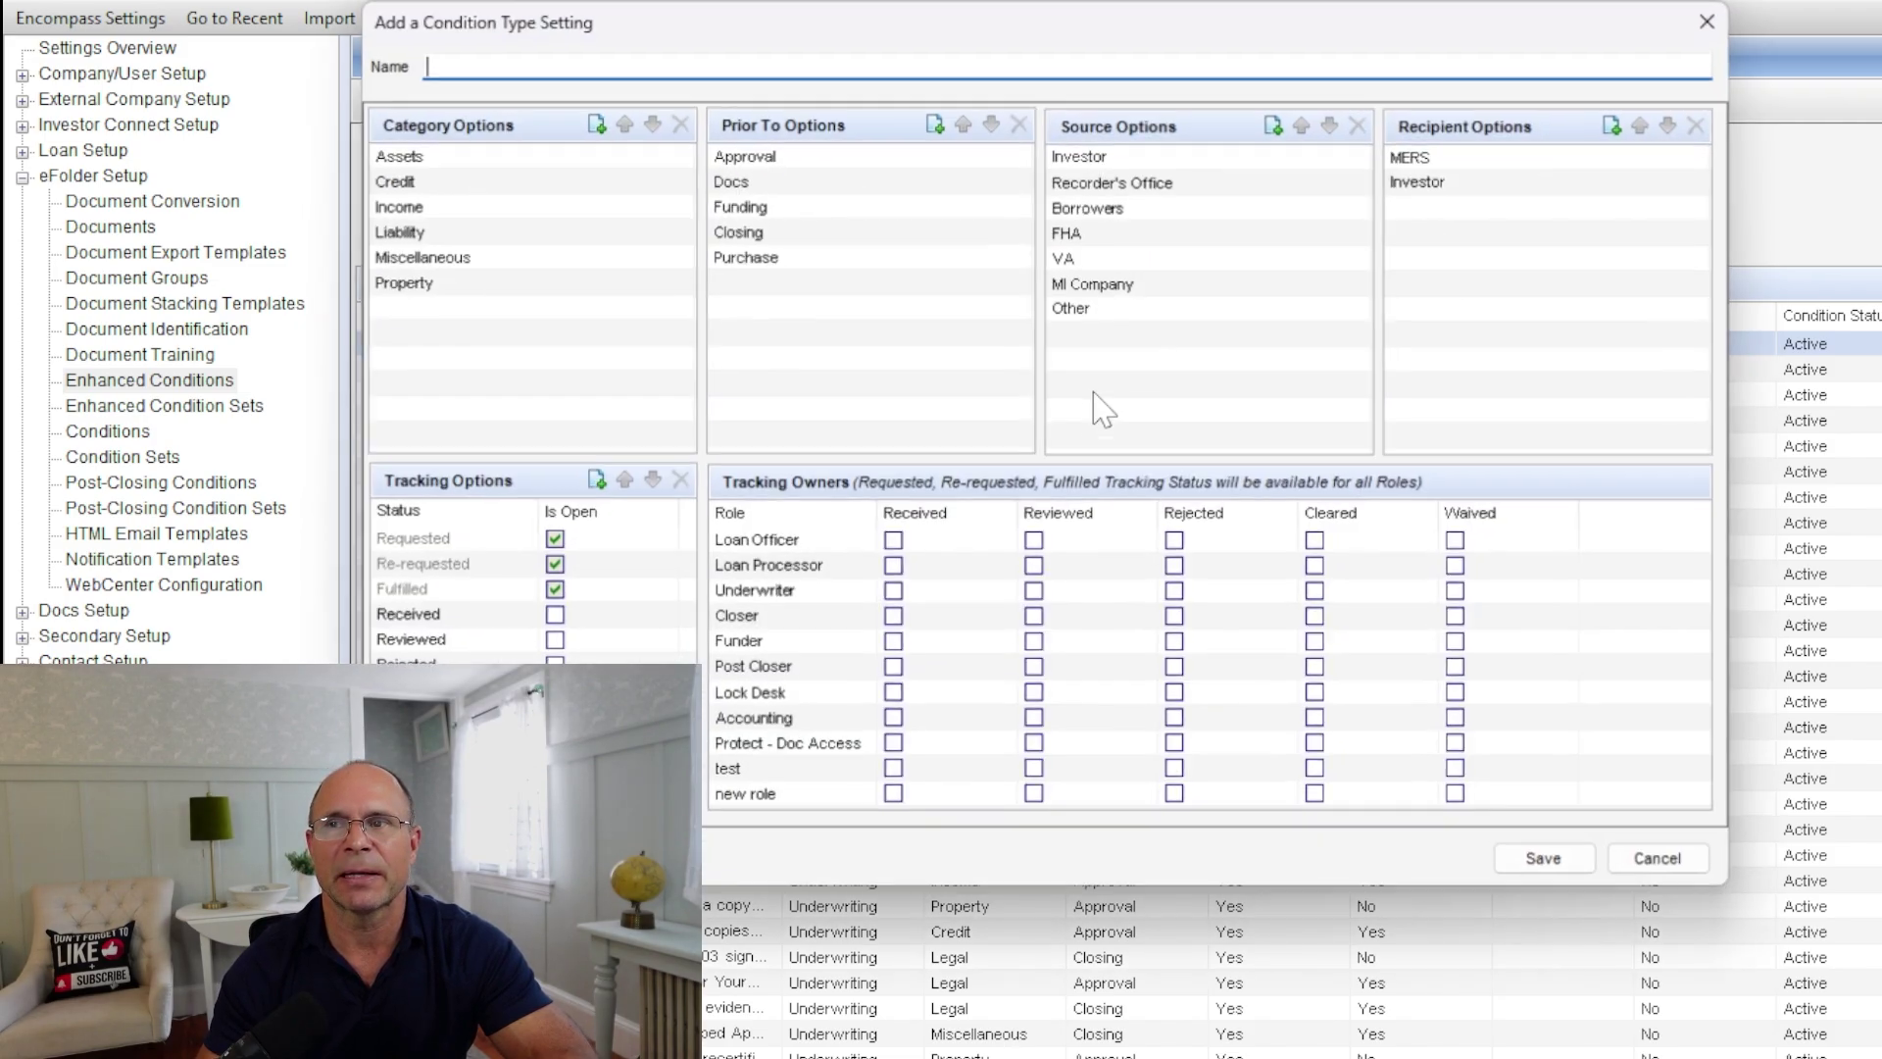
pyautogui.moveTo(767, 20); pyautogui.dragTo(851, 57)
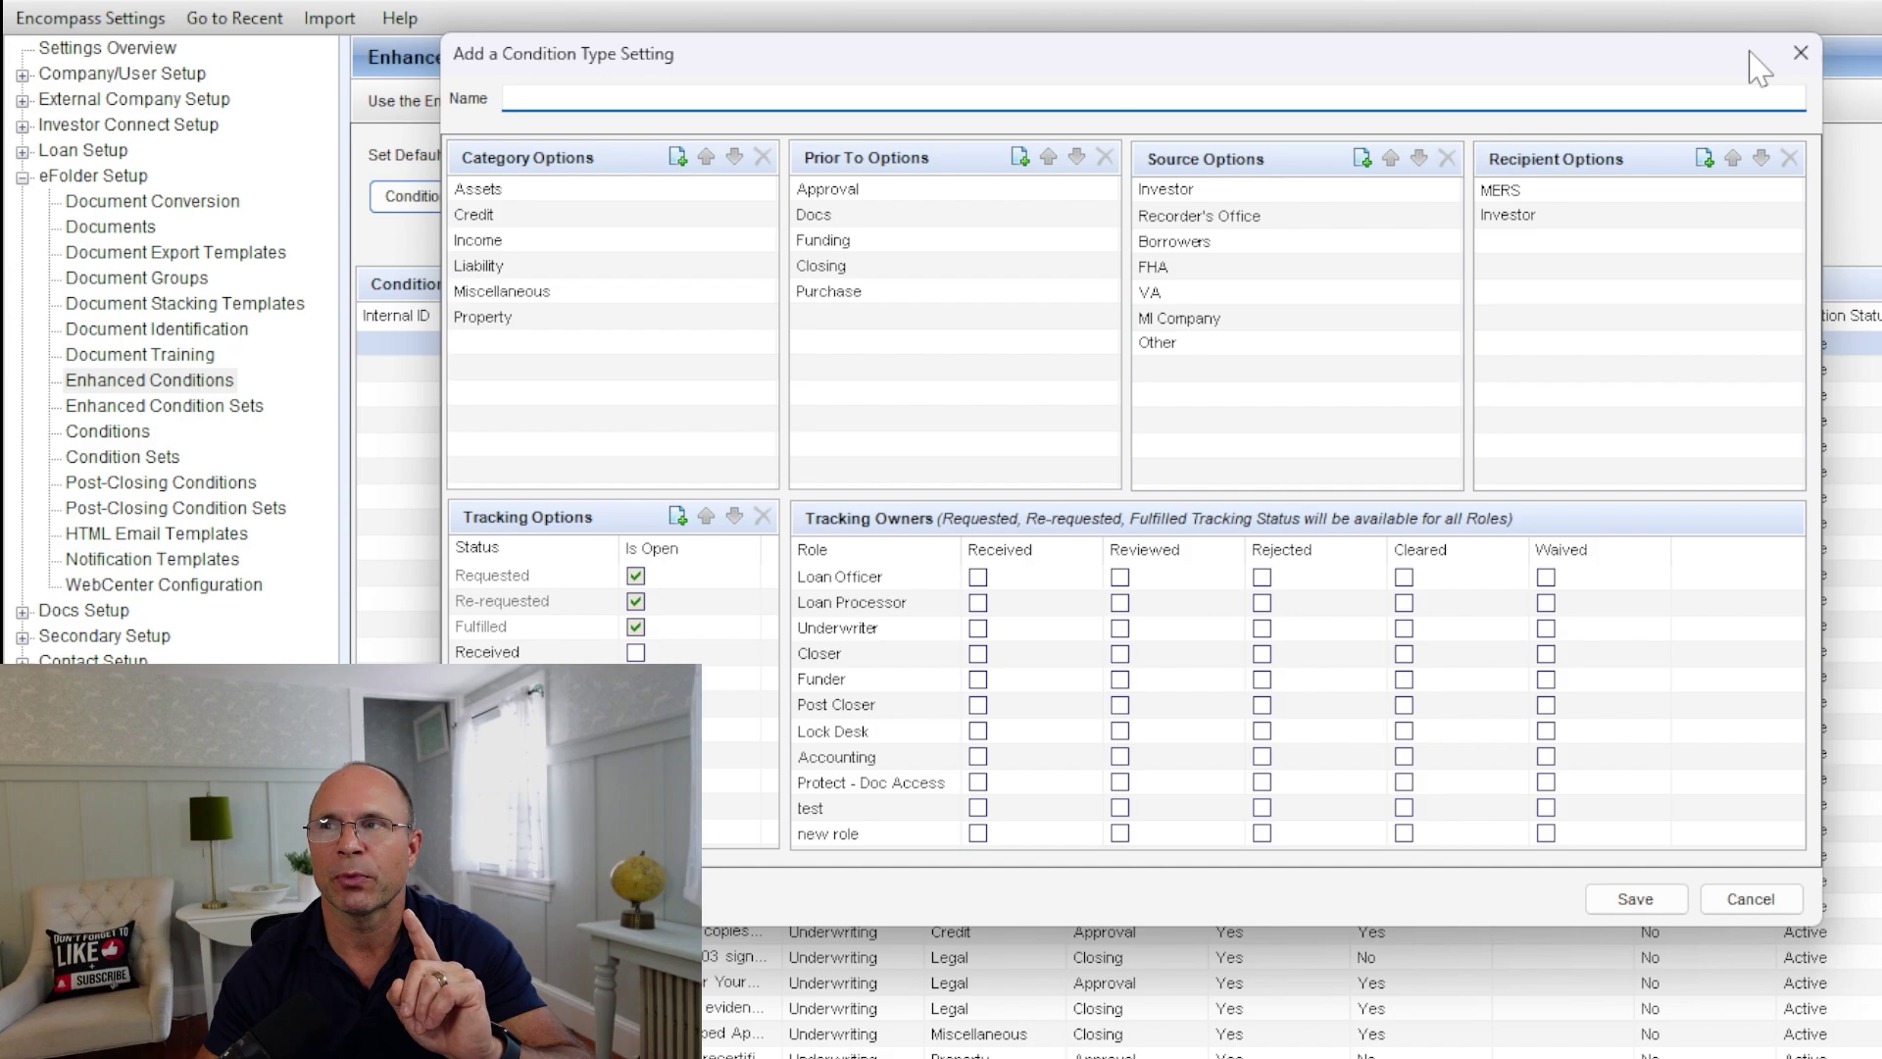
pyautogui.click(1799, 53)
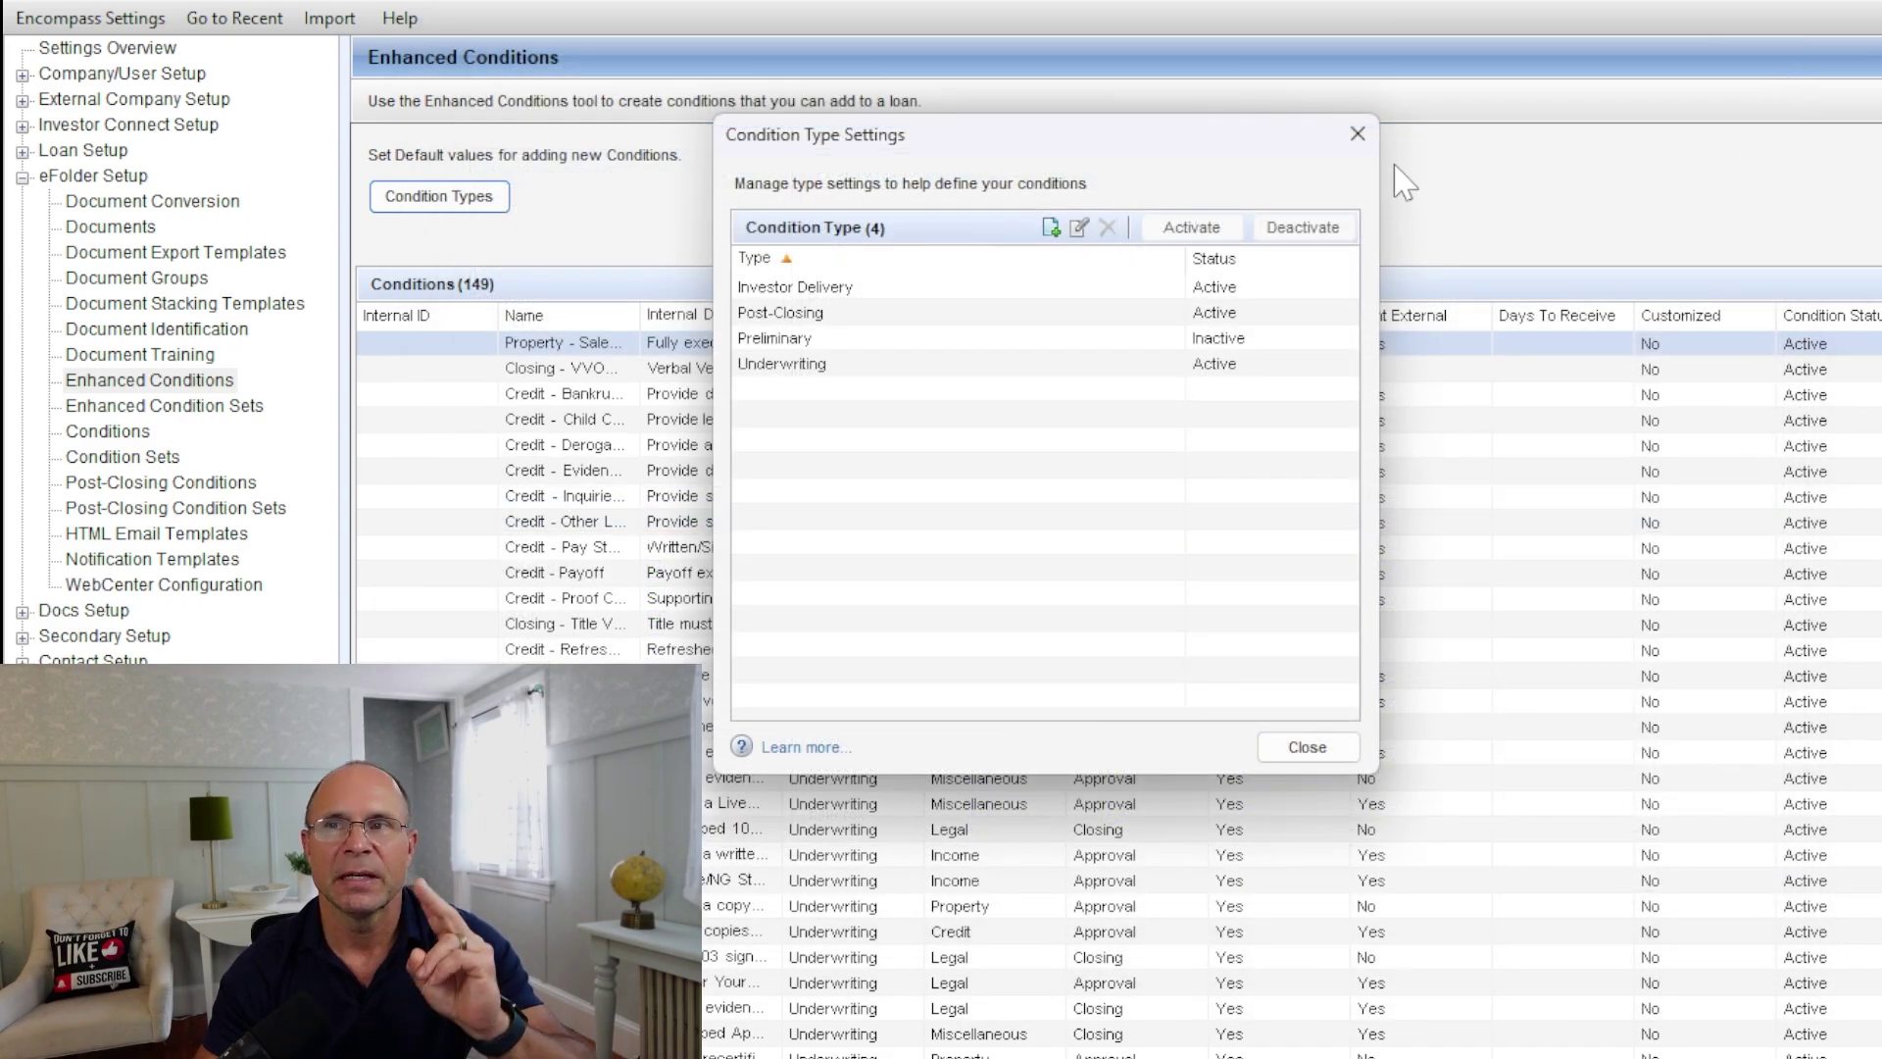
pyautogui.click(1357, 136)
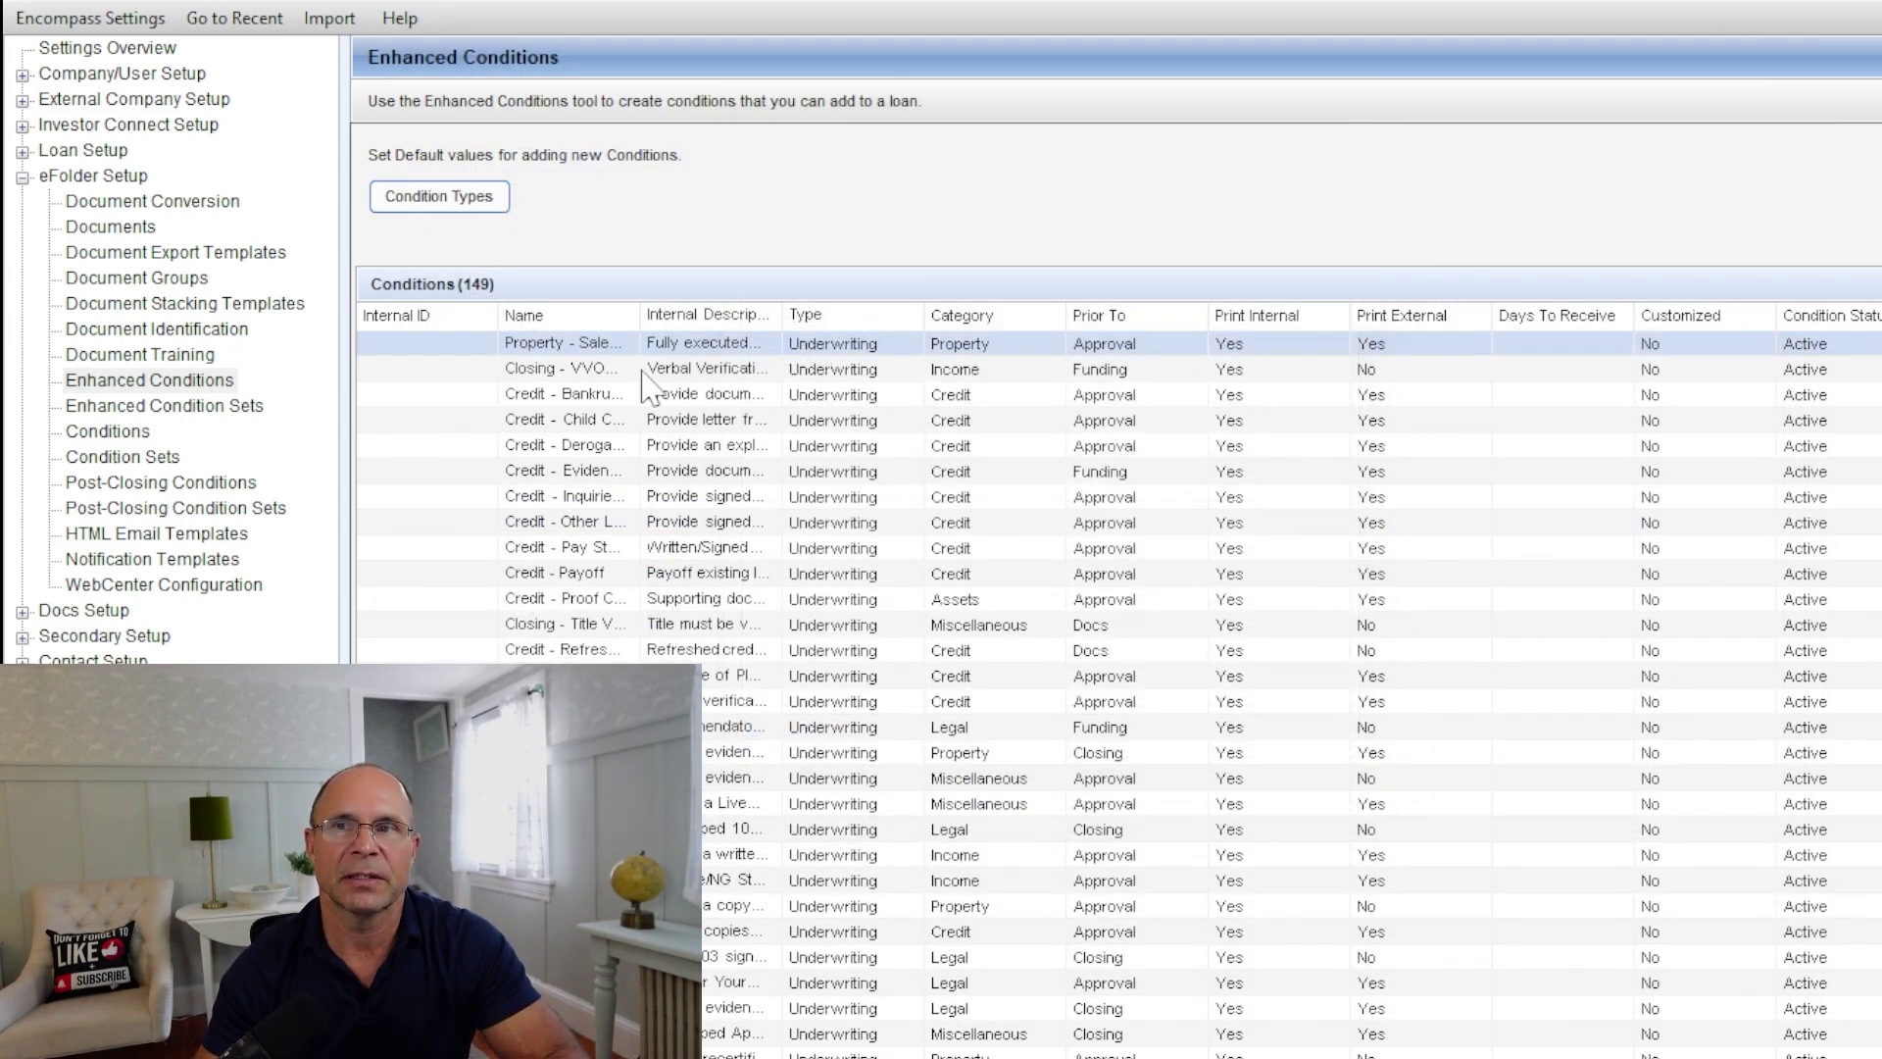
pyautogui.click(630, 347)
pyautogui.doubleClick(1371, 347)
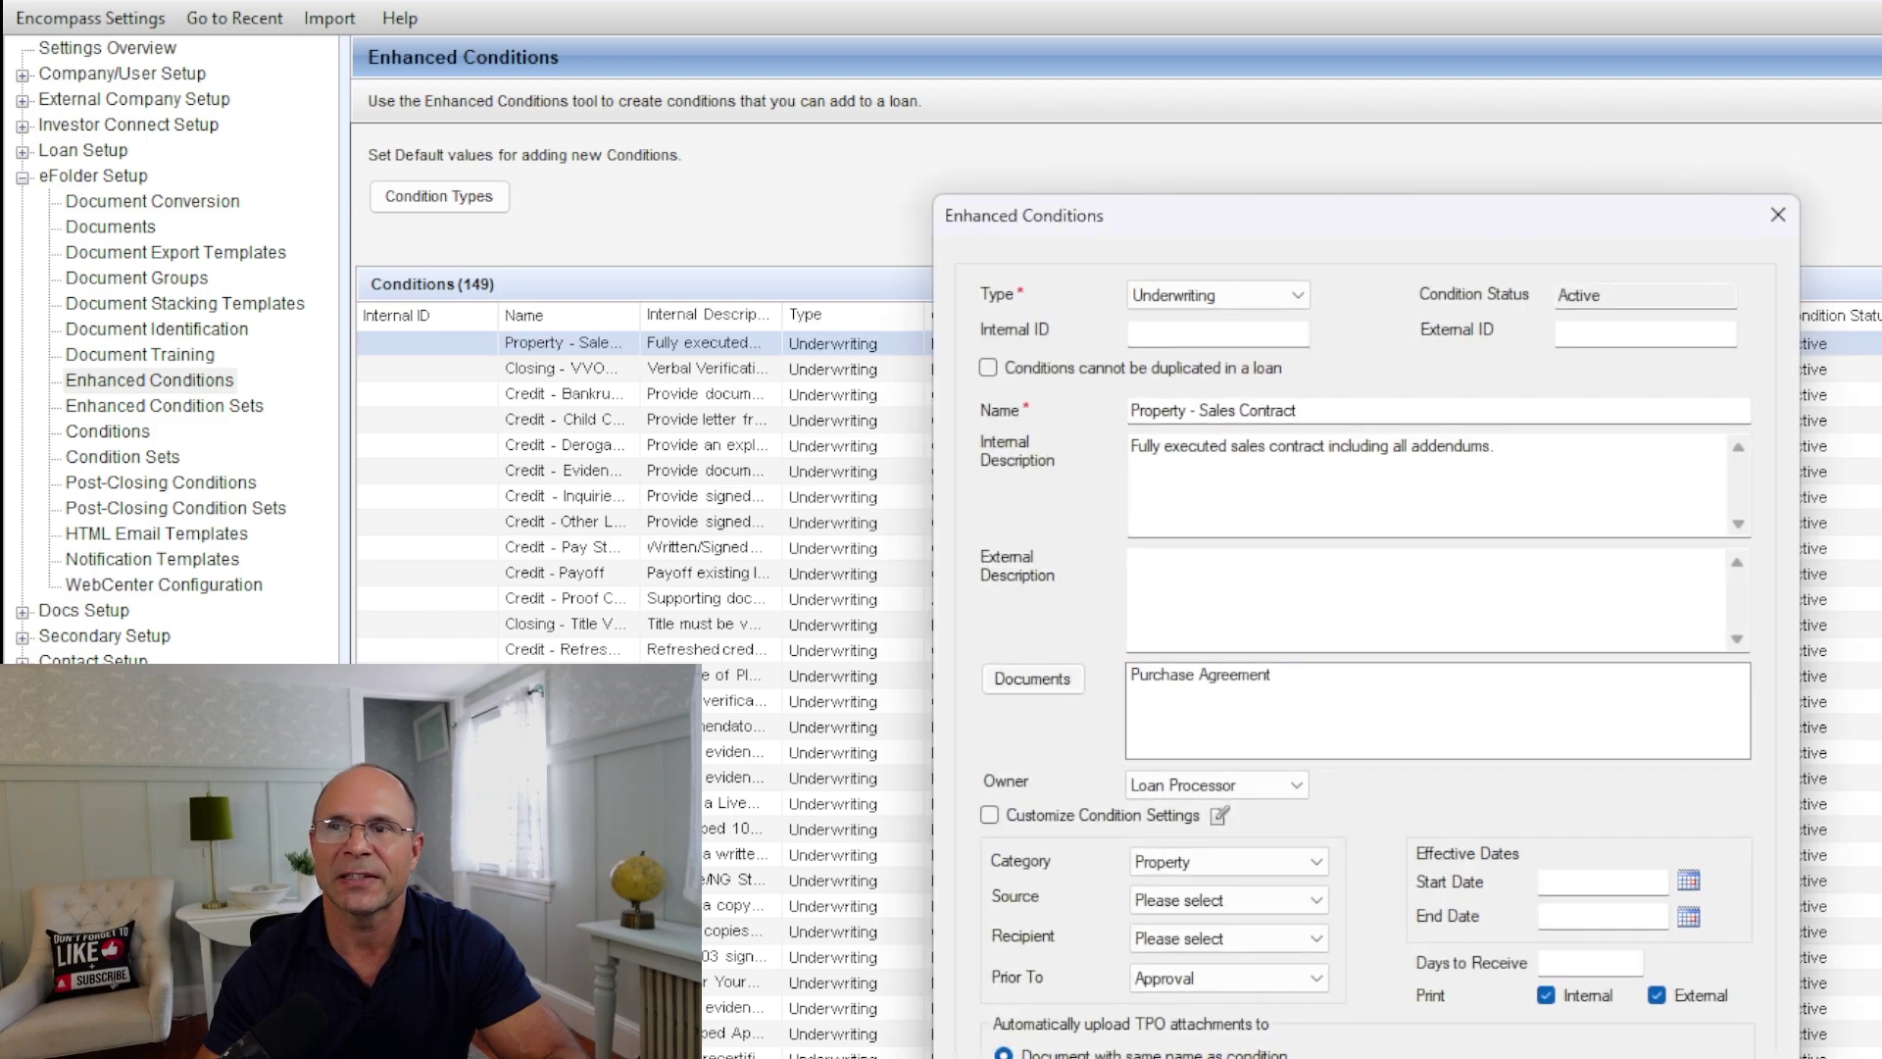
pyautogui.moveTo(1161, 229); pyautogui.dragTo(980, 45)
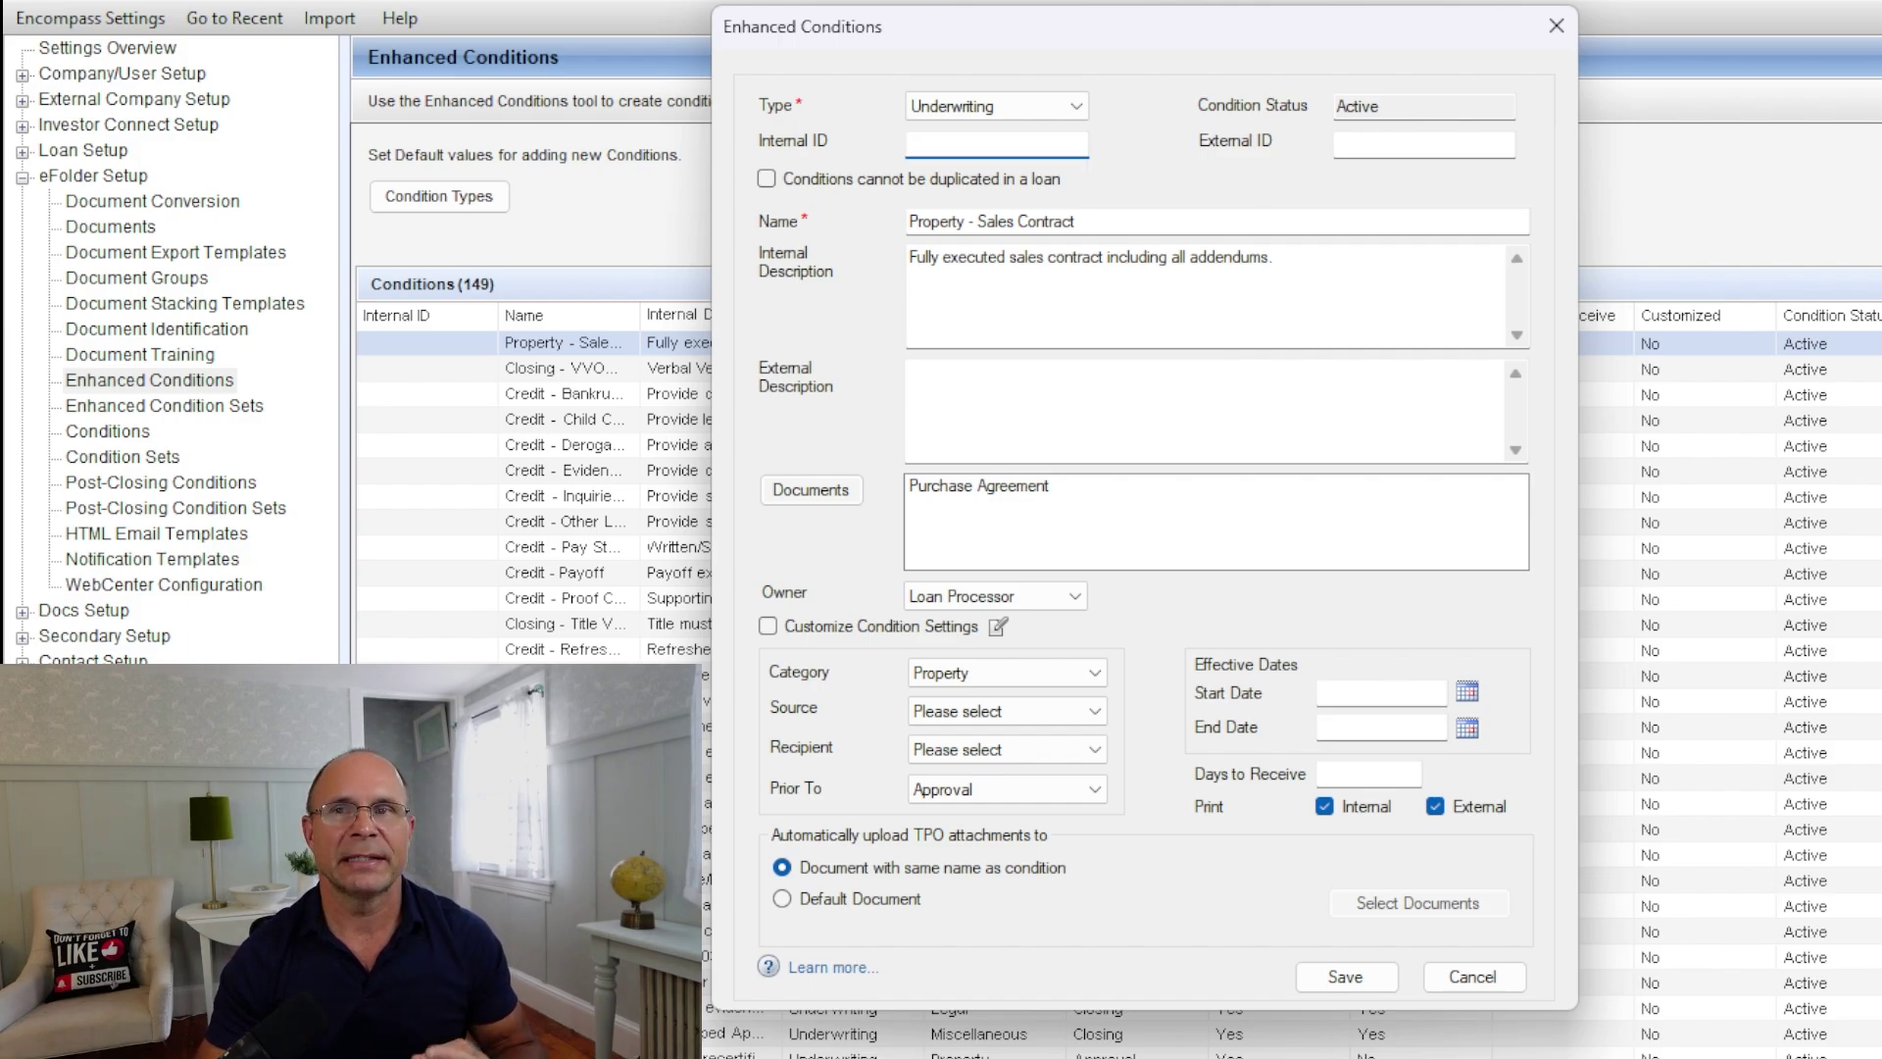
pyautogui.press('Tab')
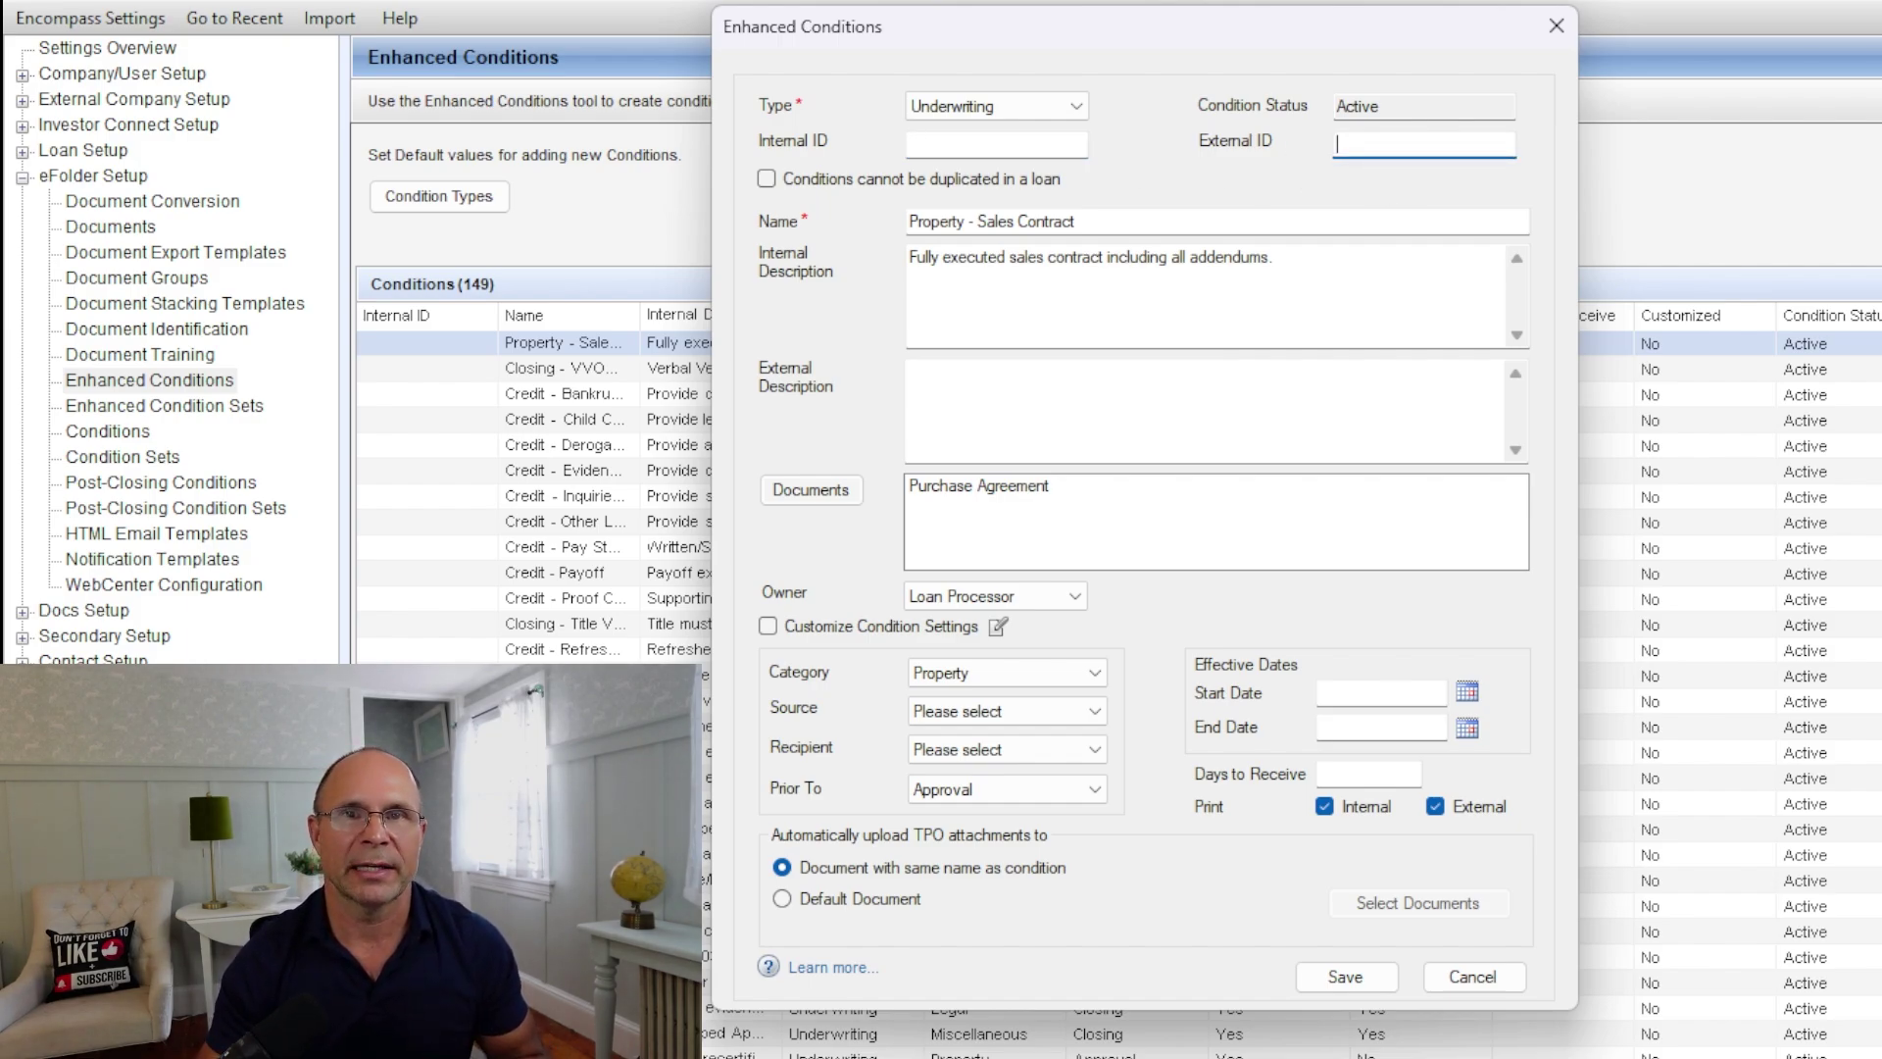
pyautogui.press('Tab')
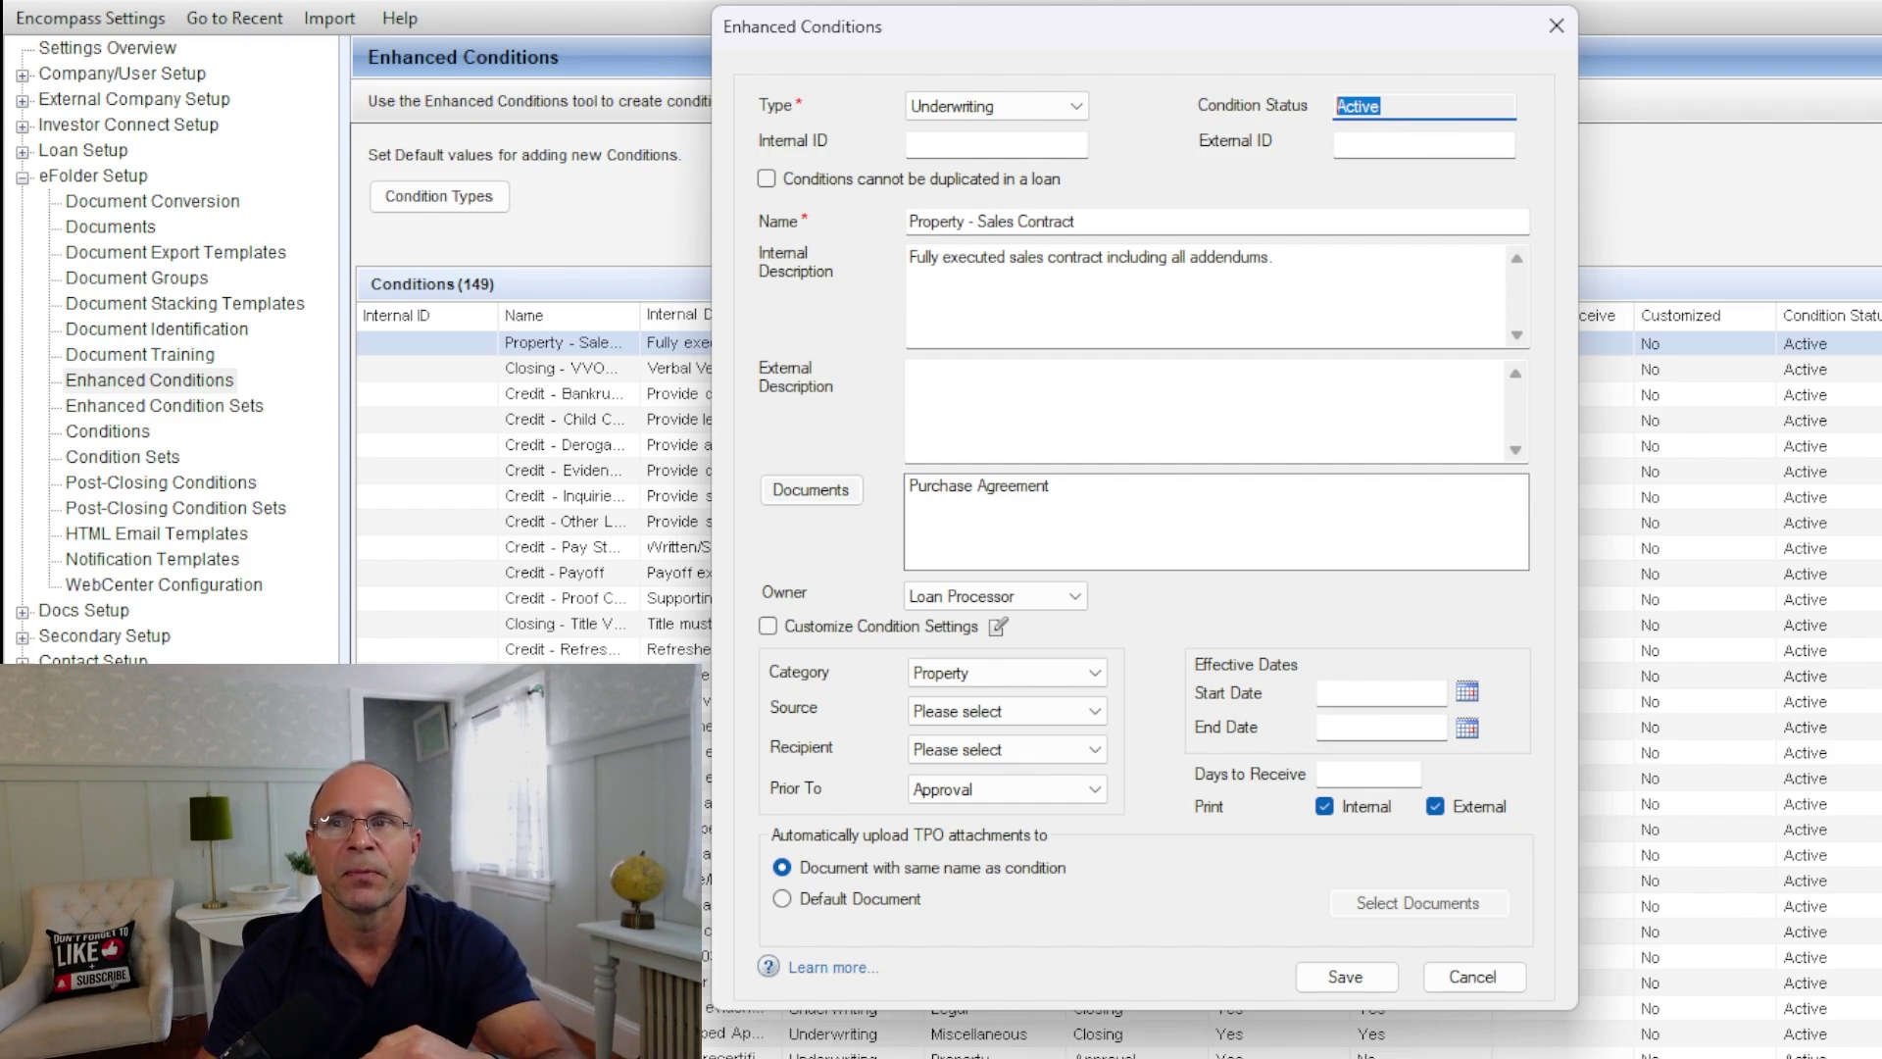
pyautogui.moveTo(1117, 220); pyautogui.dragTo(918, 221)
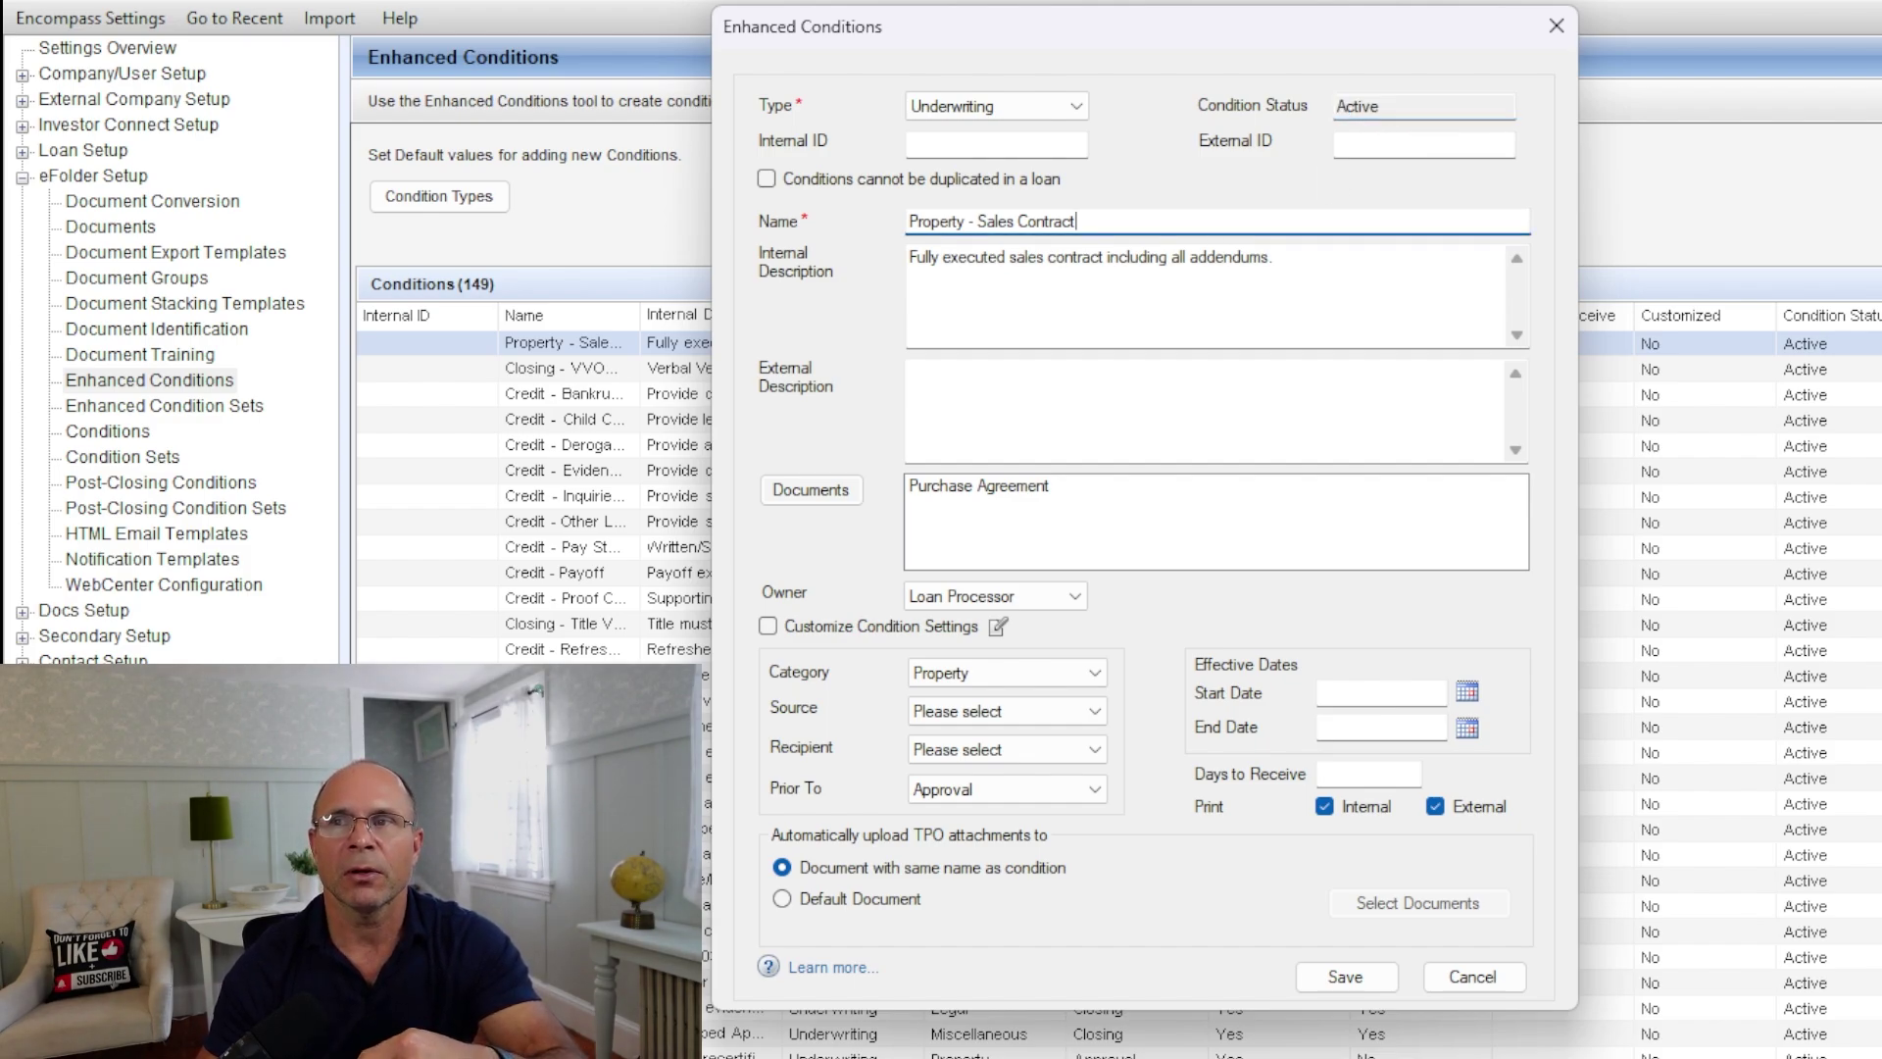
pyautogui.click(1117, 221)
pyautogui.click(1280, 258)
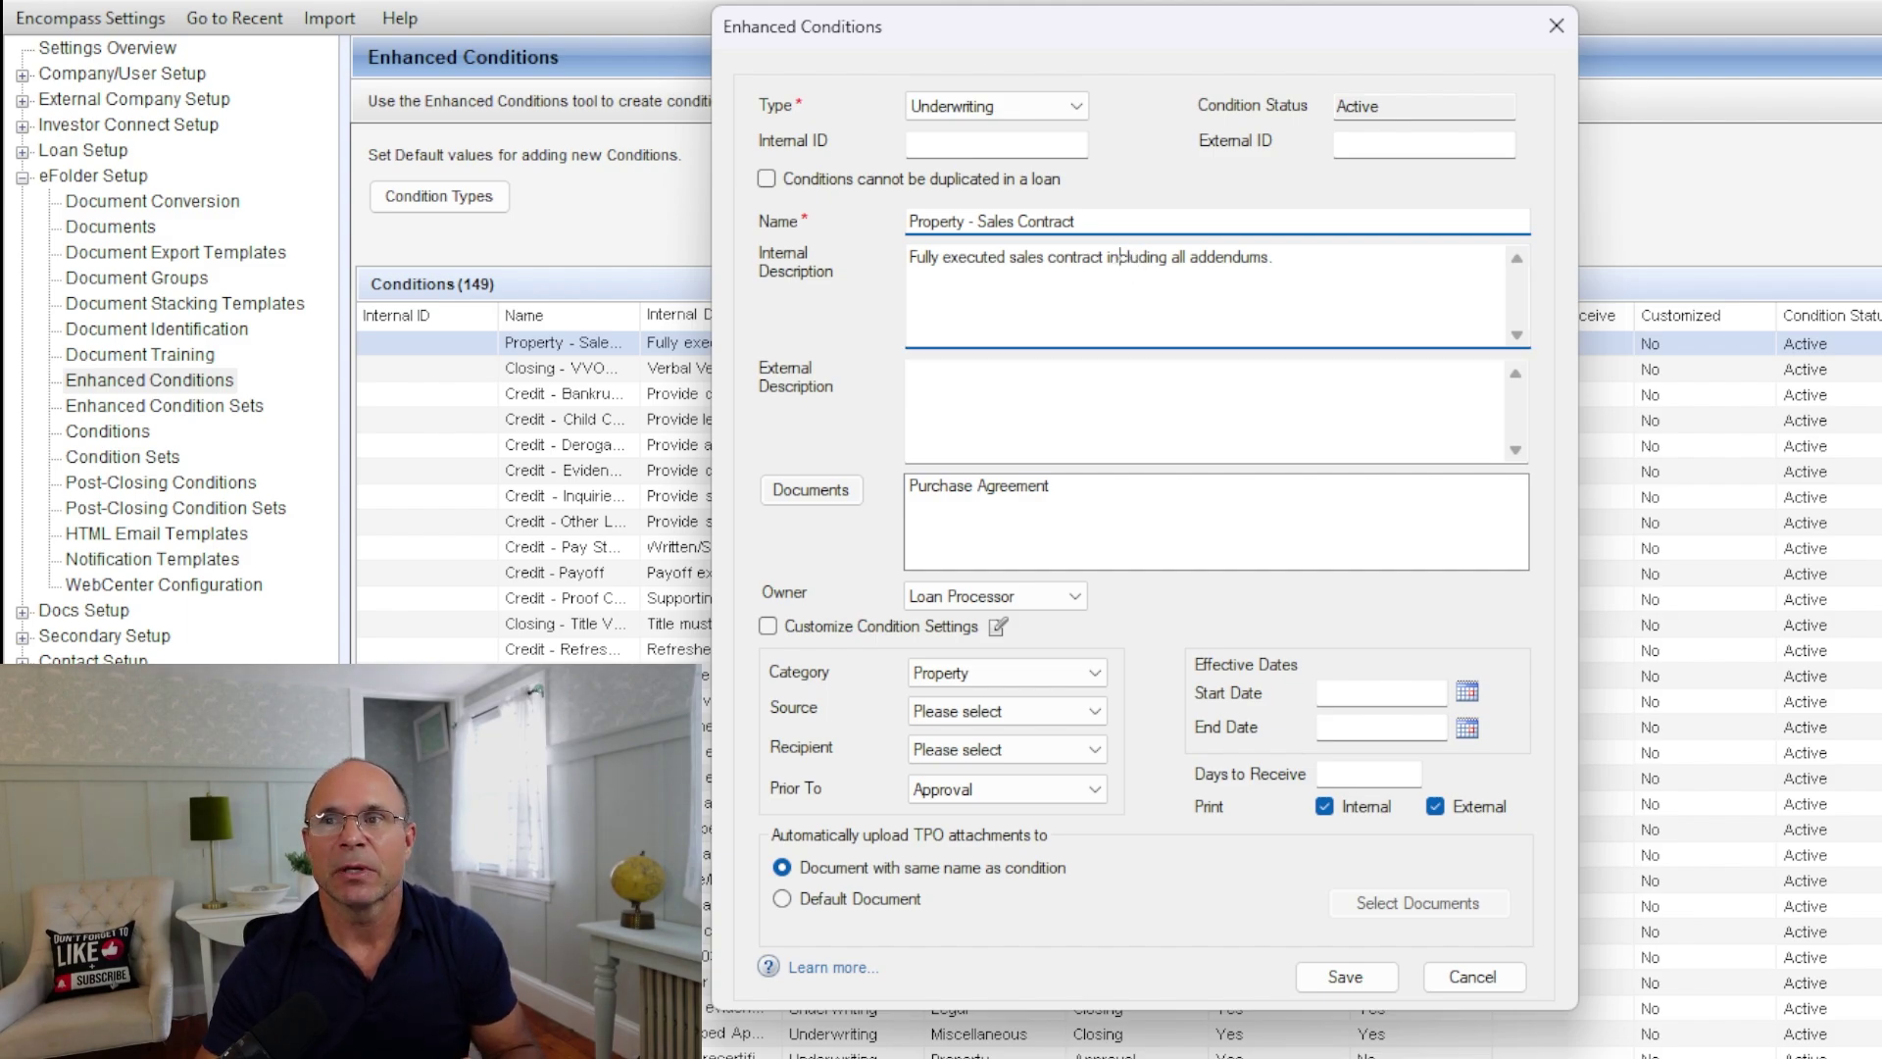
pyautogui.moveTo(1279, 257); pyautogui.dragTo(908, 257)
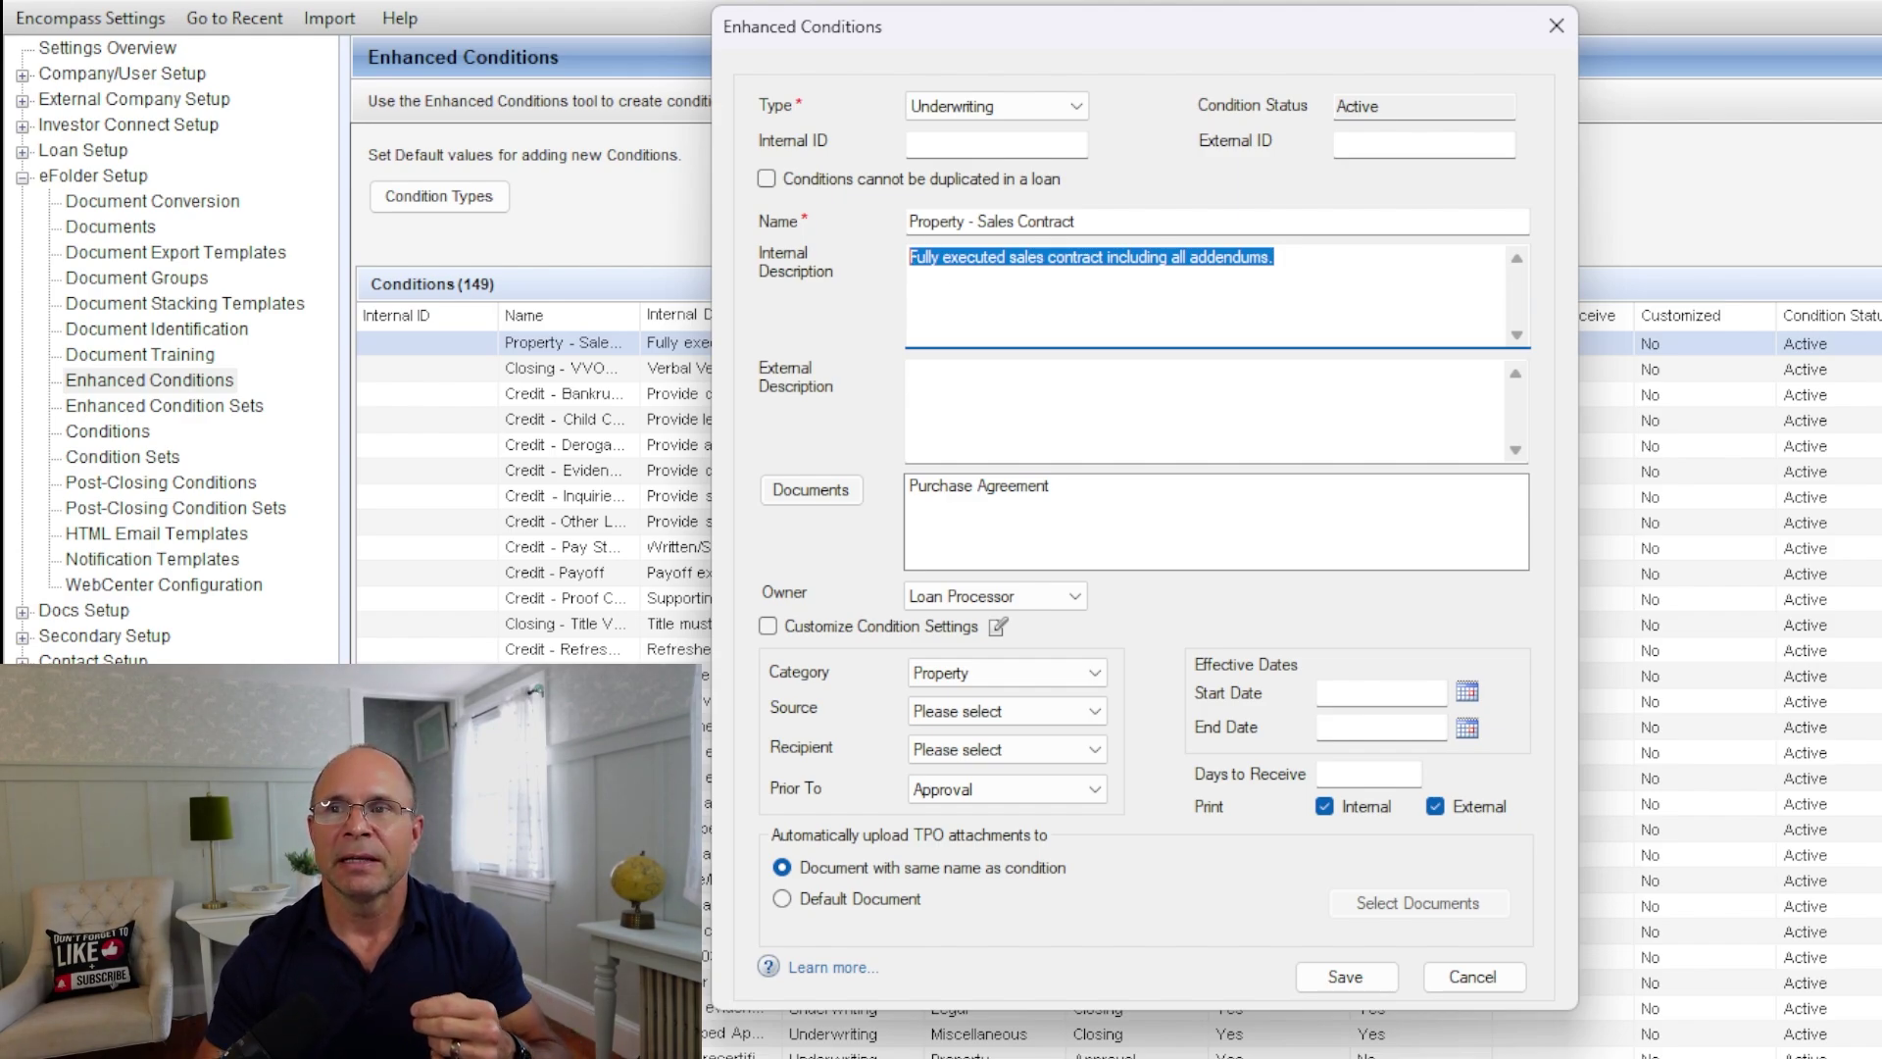
pyautogui.click(1031, 397)
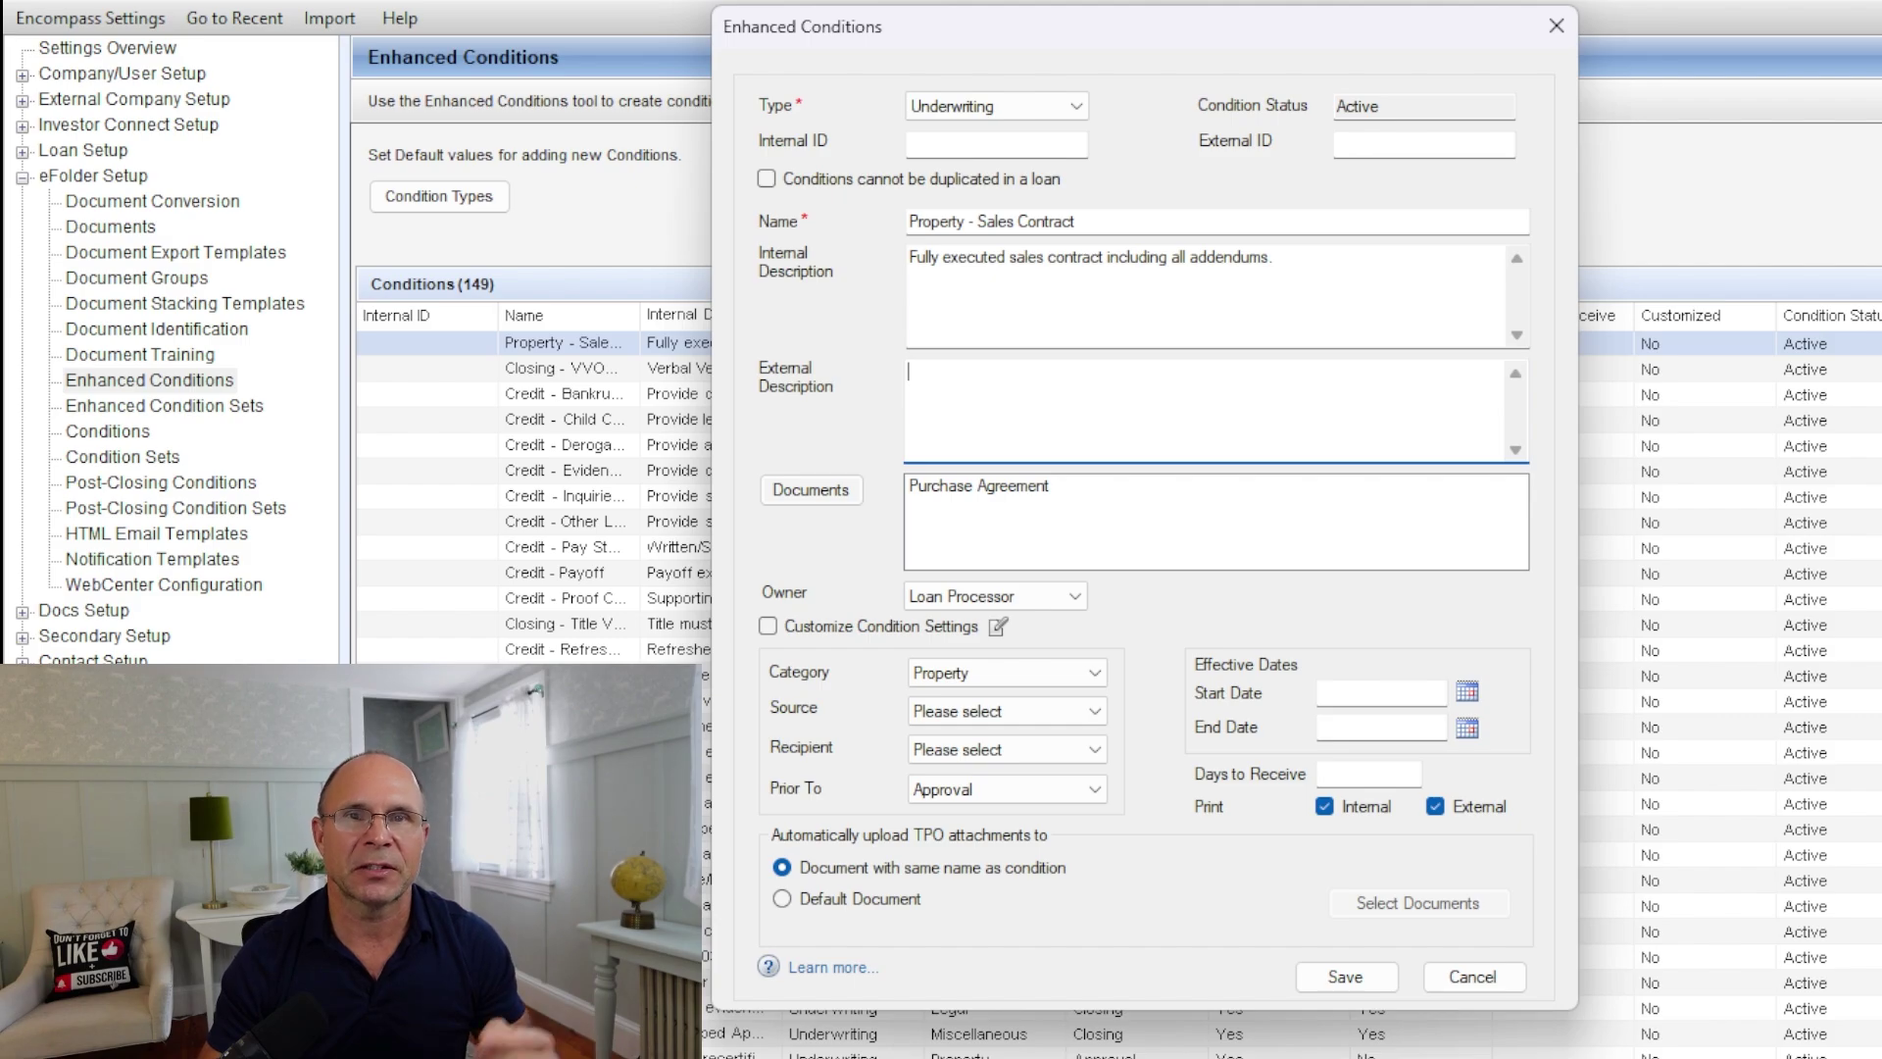
pyautogui.moveTo(1276, 257); pyautogui.dragTo(909, 257)
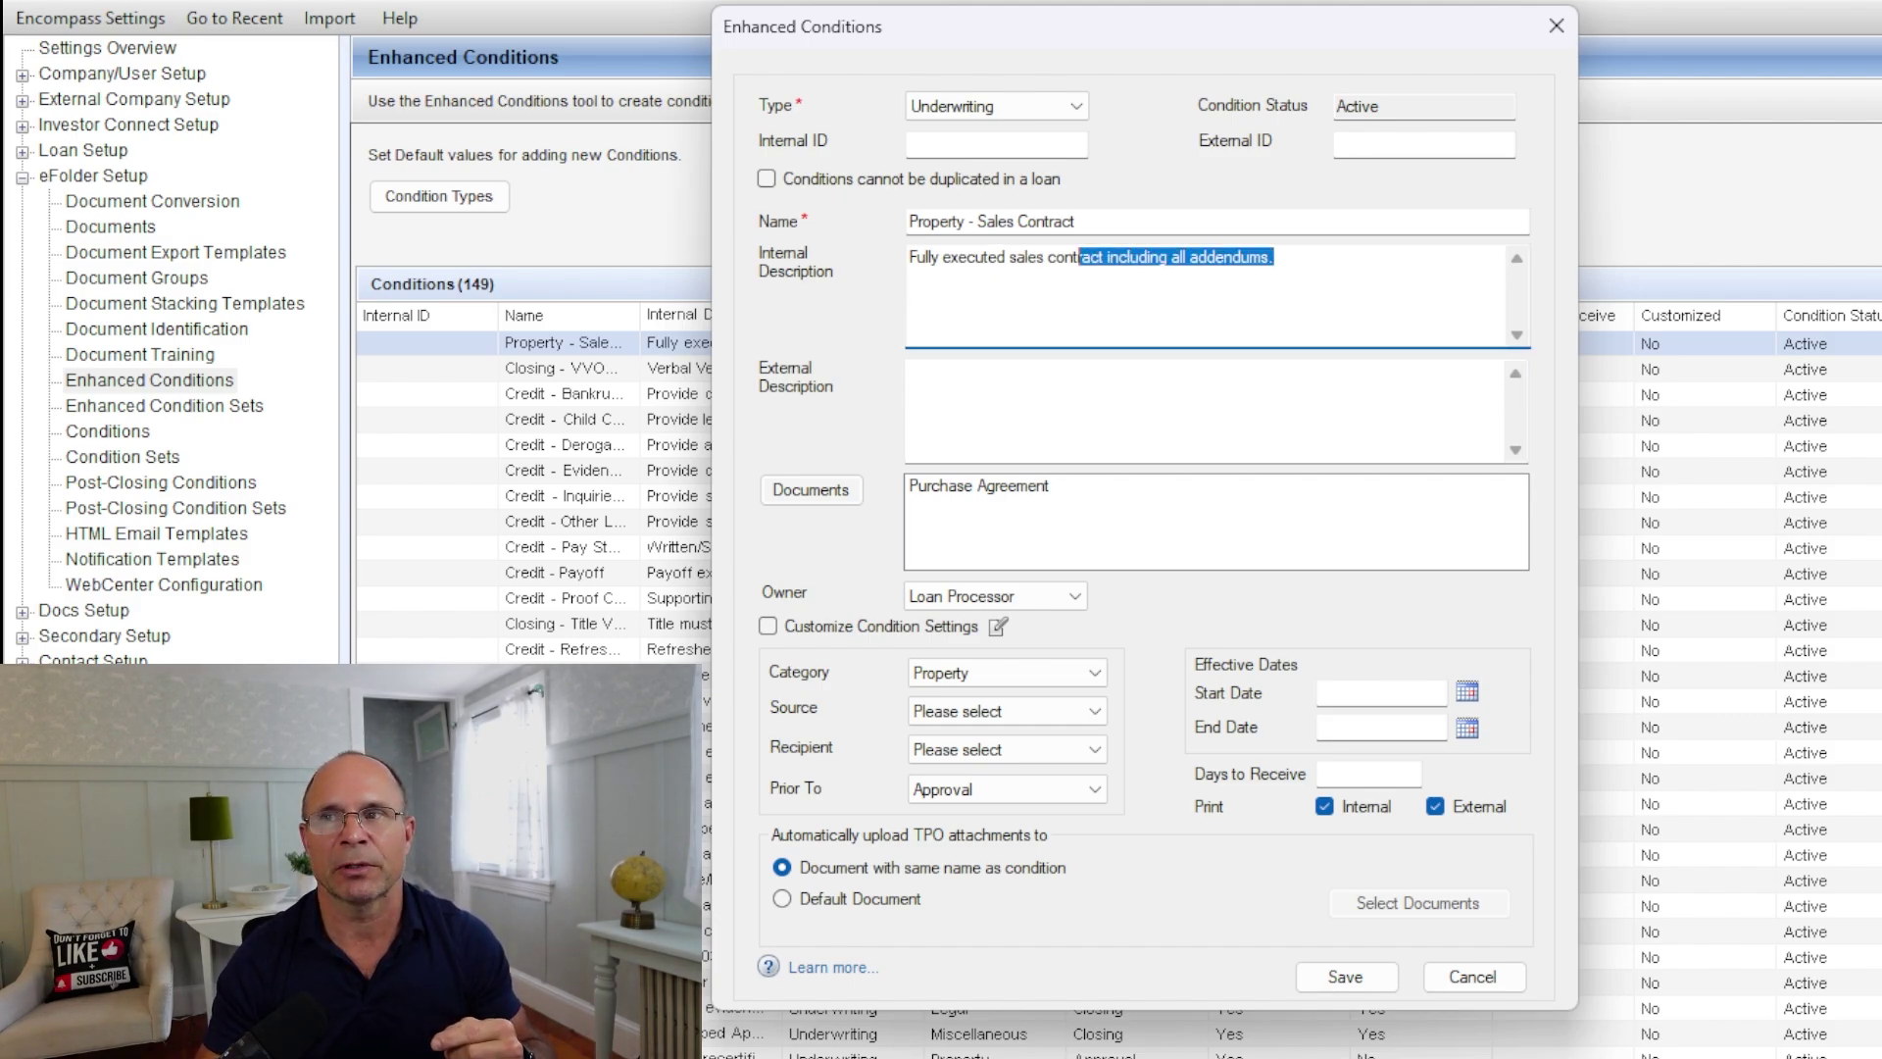
pyautogui.click(956, 370)
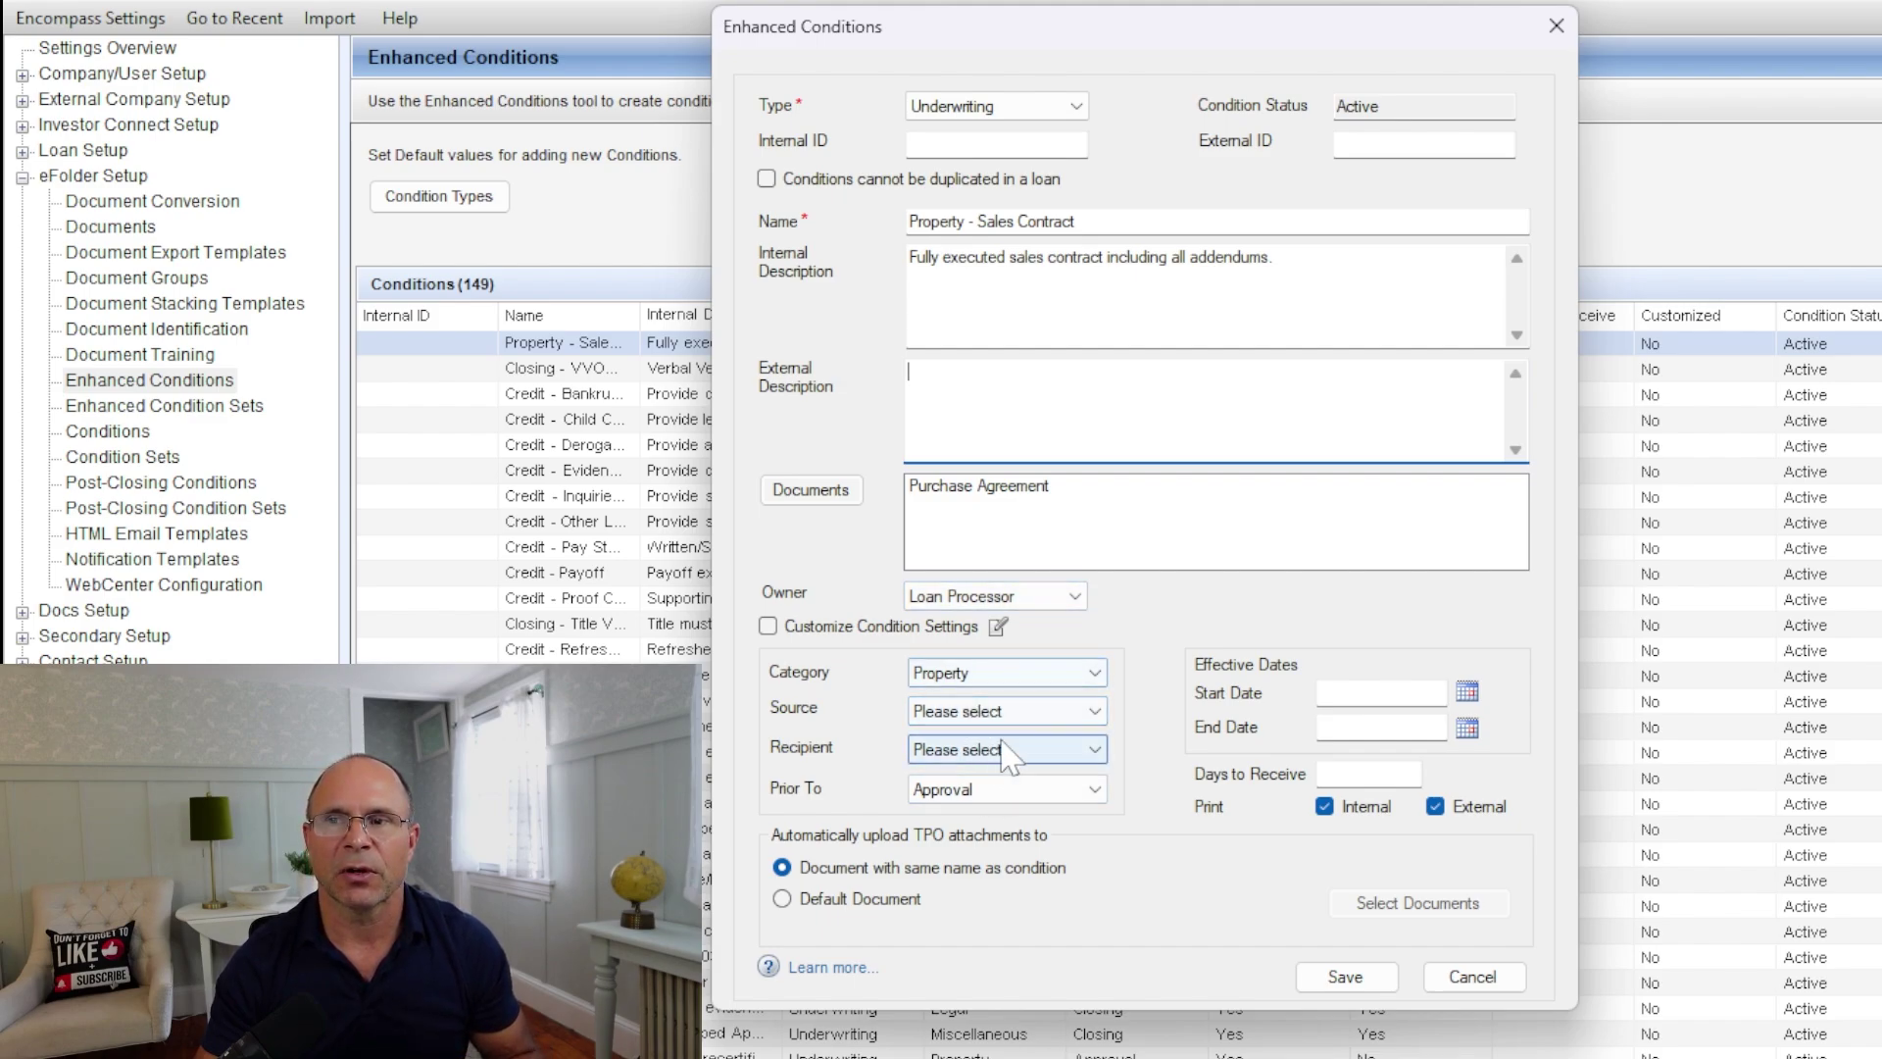
# Change the condition type first to Post-Closing, then to Preliminary
pyautogui.click(997, 106)
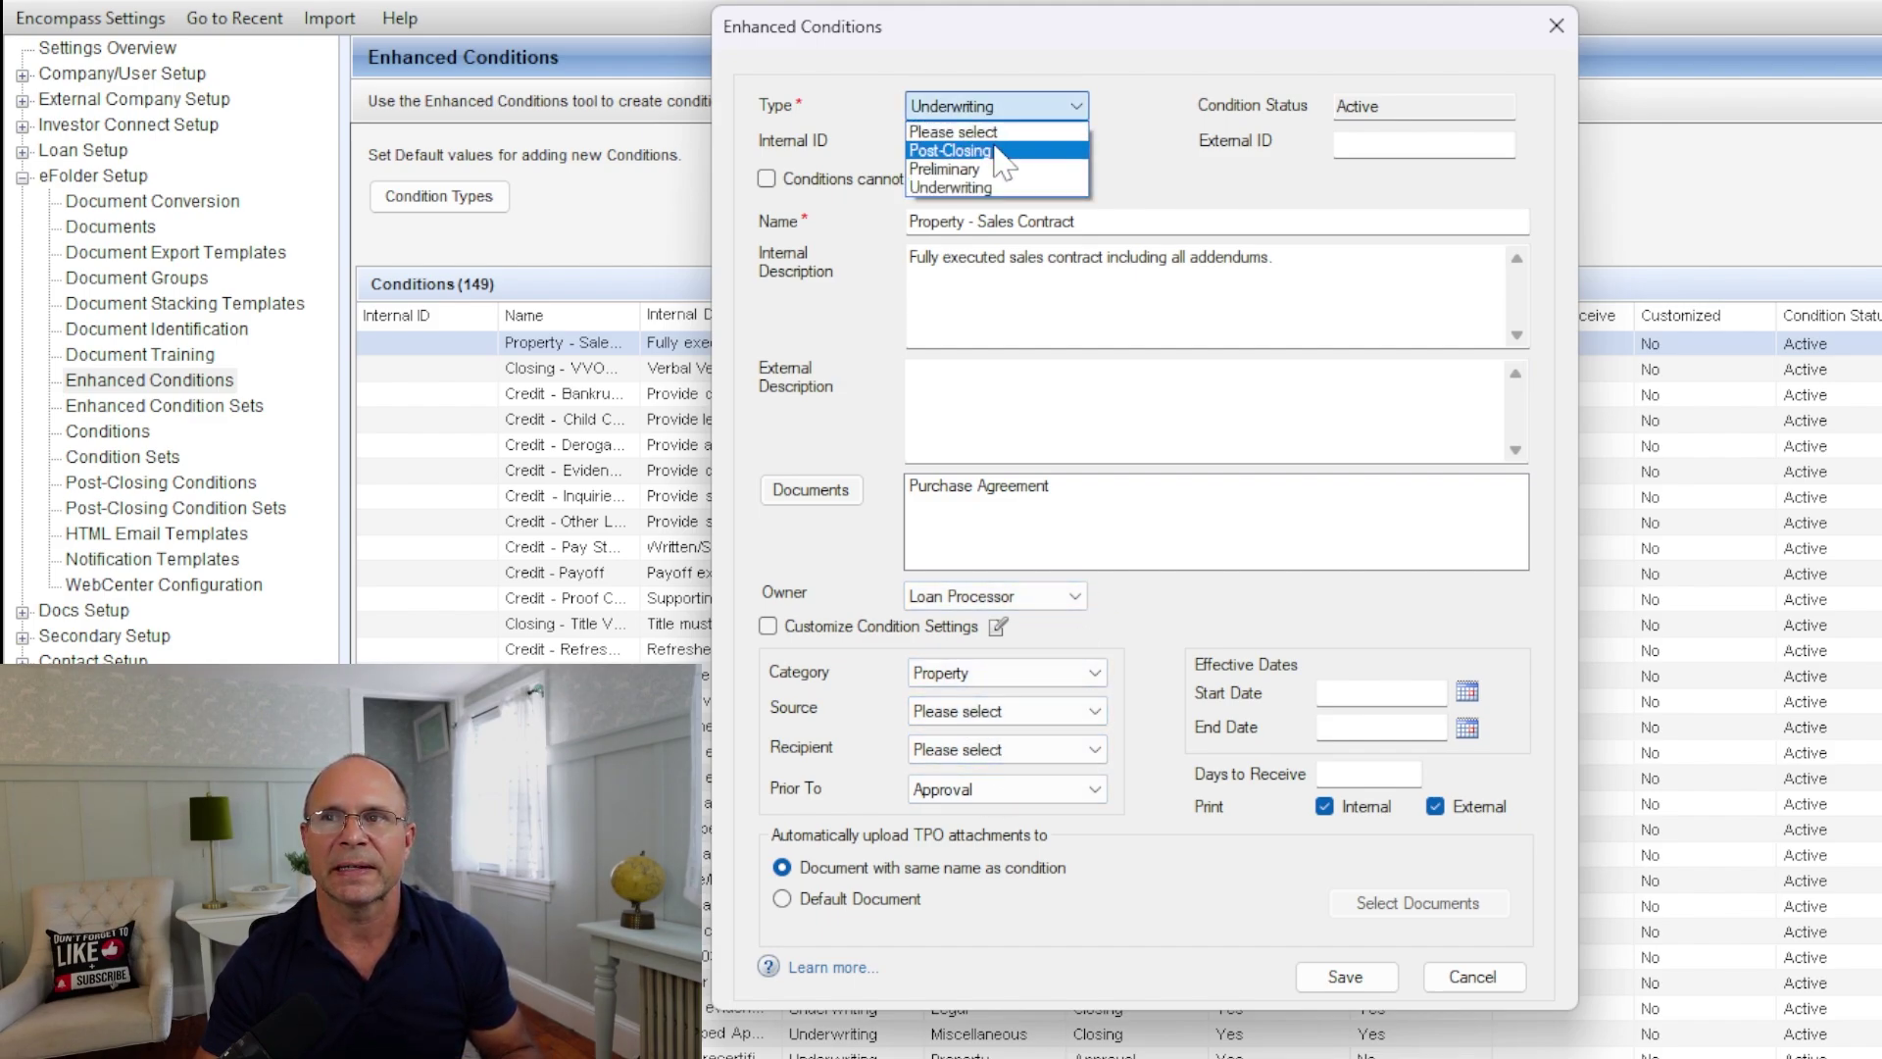
pyautogui.click(955, 150)
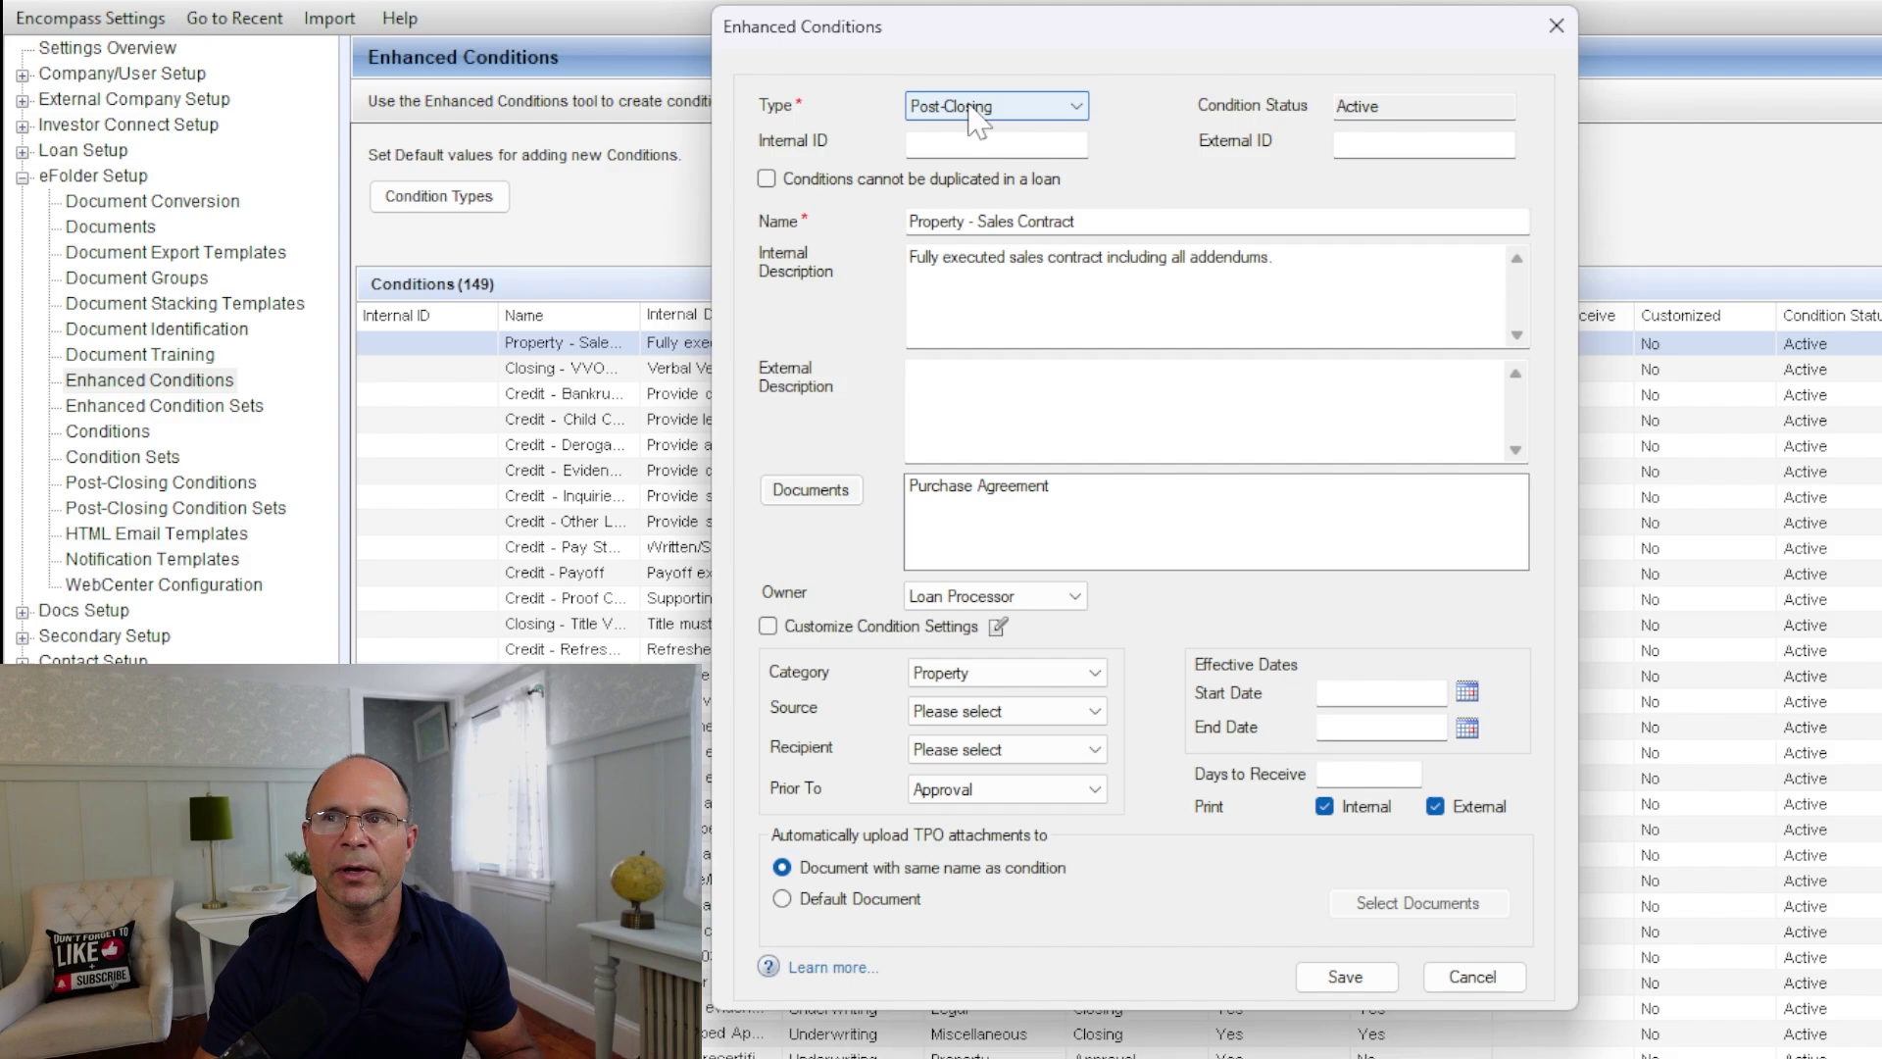
pyautogui.click(974, 115)
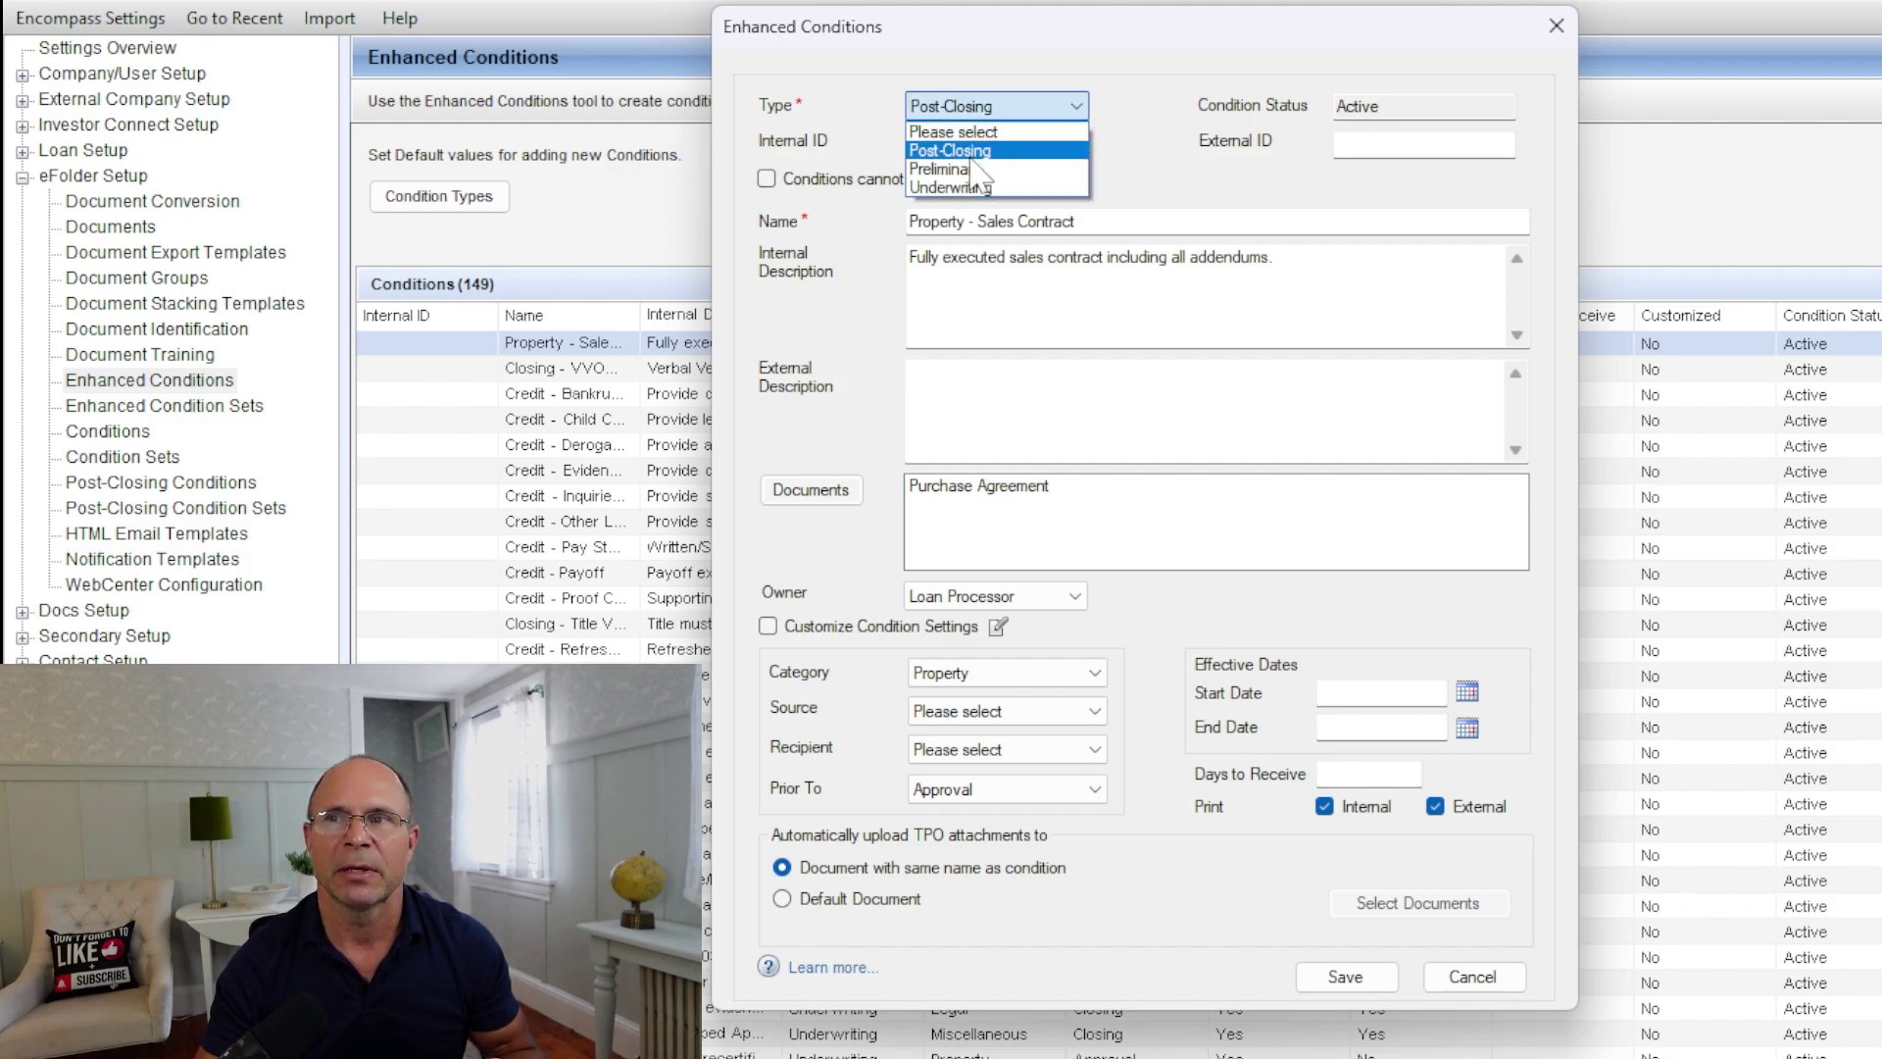
pyautogui.click(956, 171)
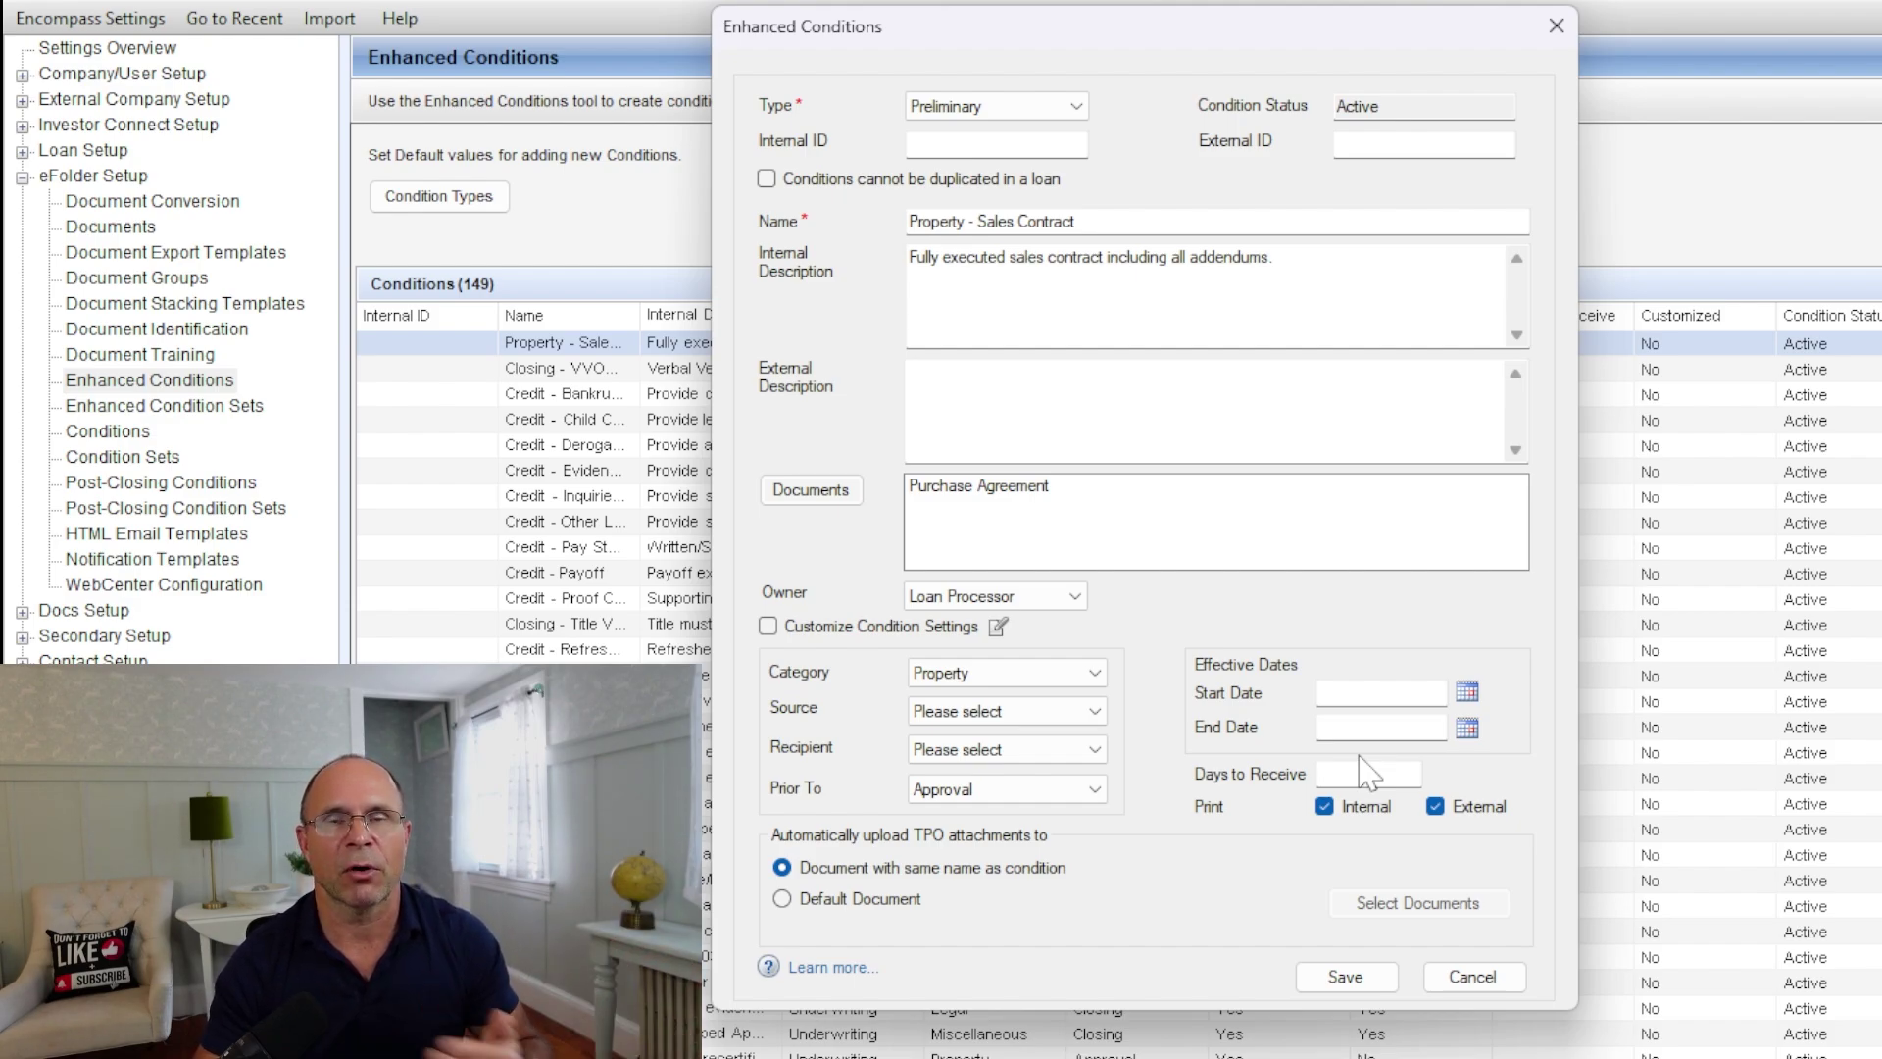
# Discard the Preliminary type change and close the Property - Sales Contract details
pyautogui.click(1471, 977)
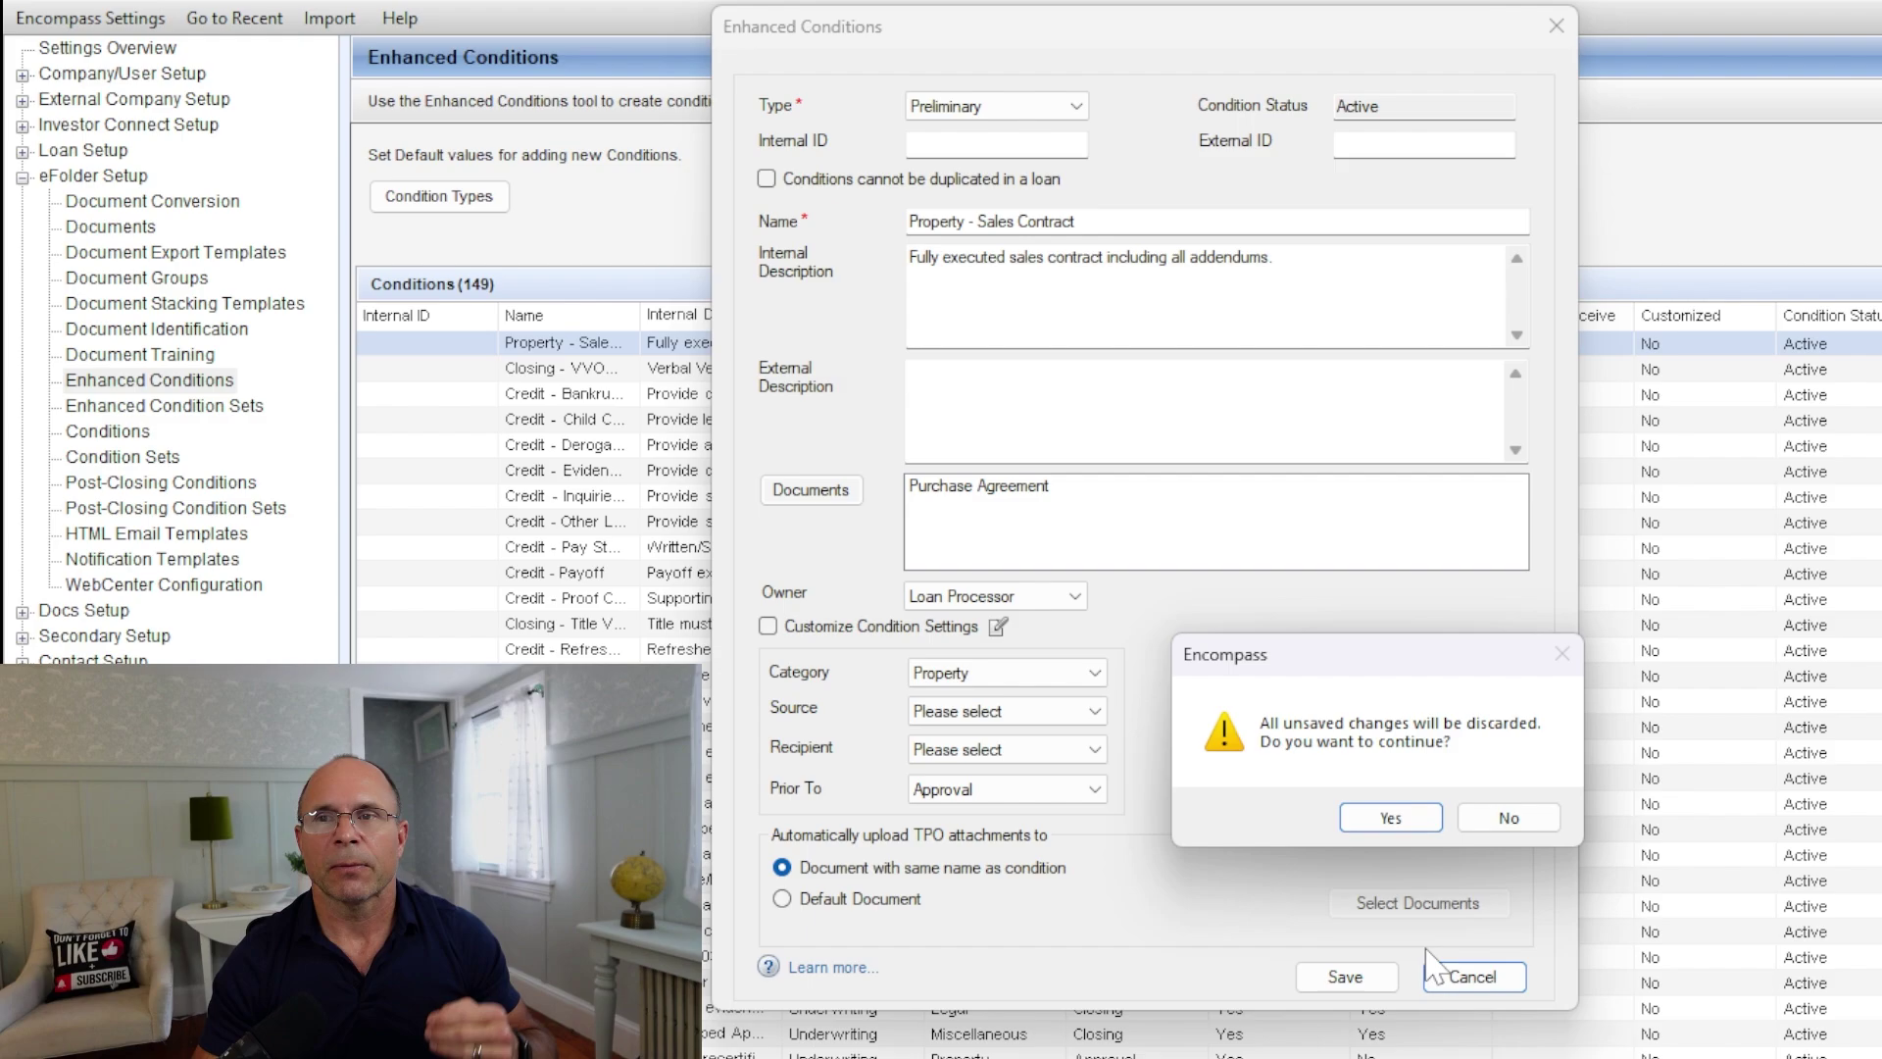
pyautogui.click(1507, 818)
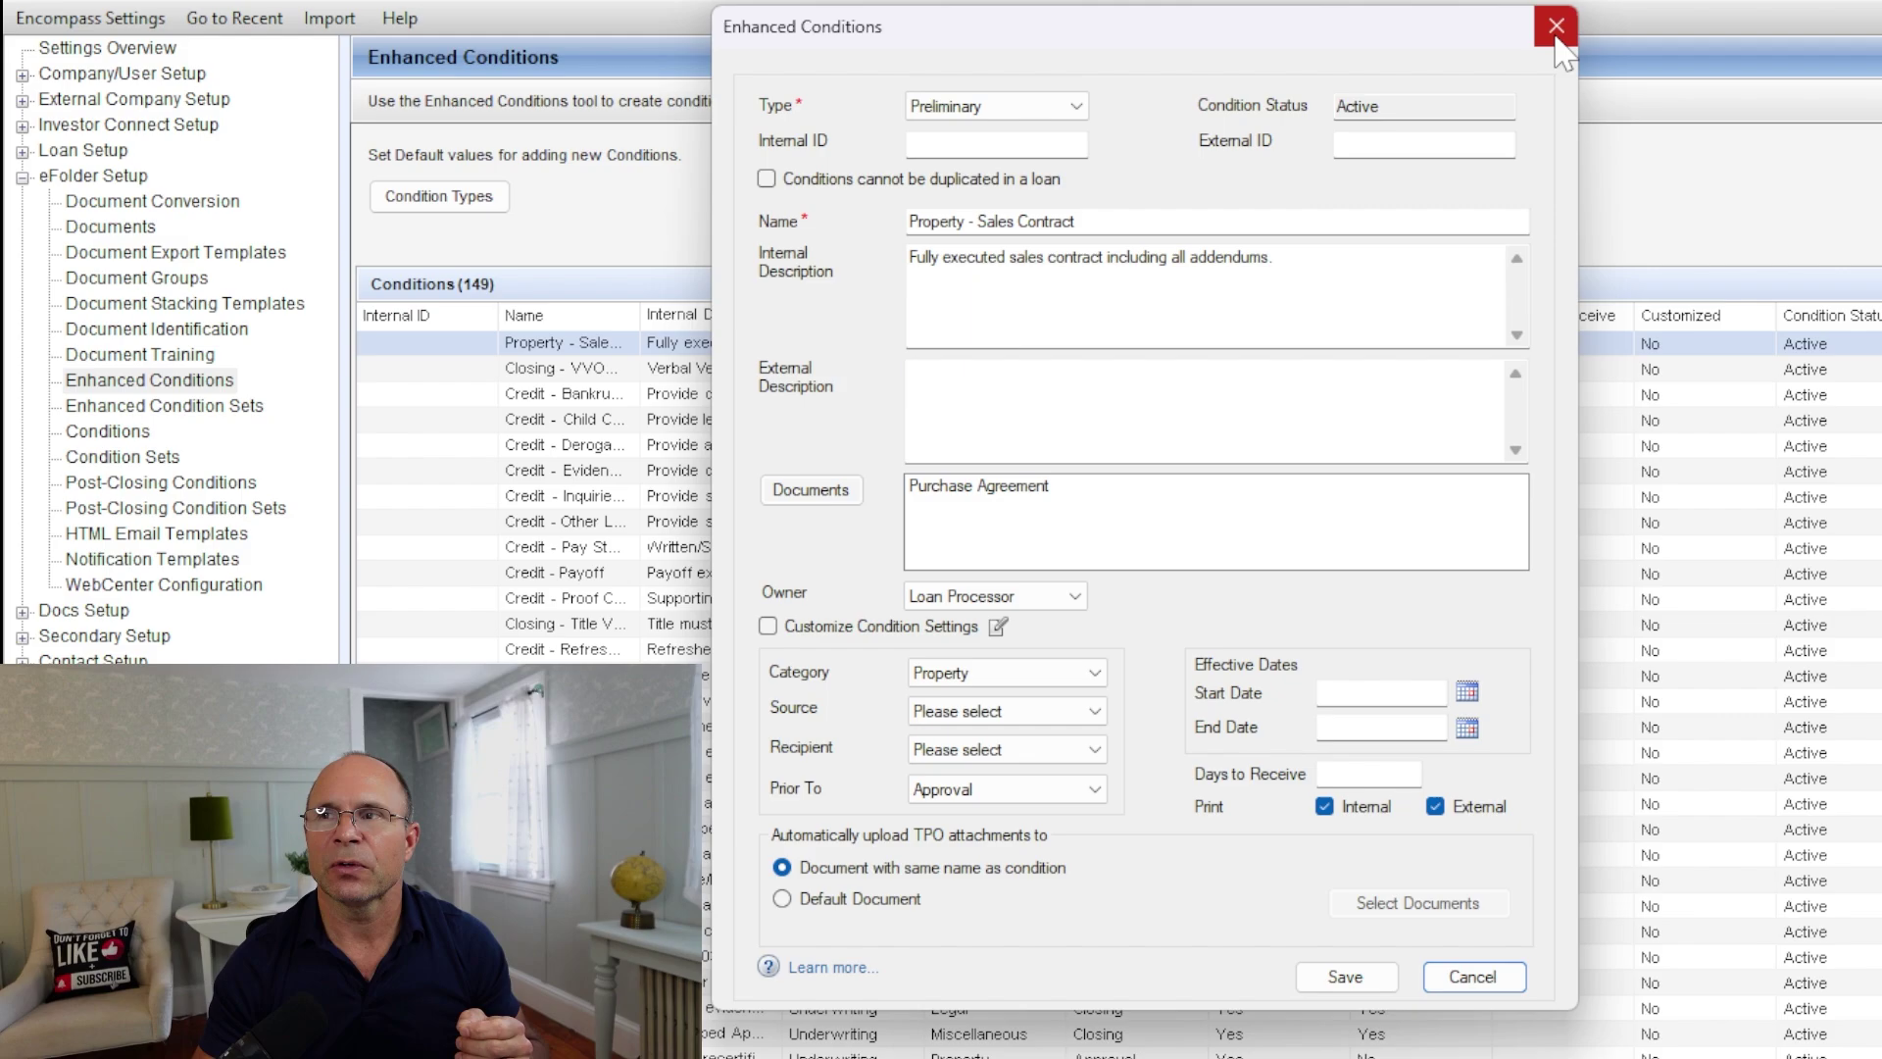
pyautogui.click(1556, 24)
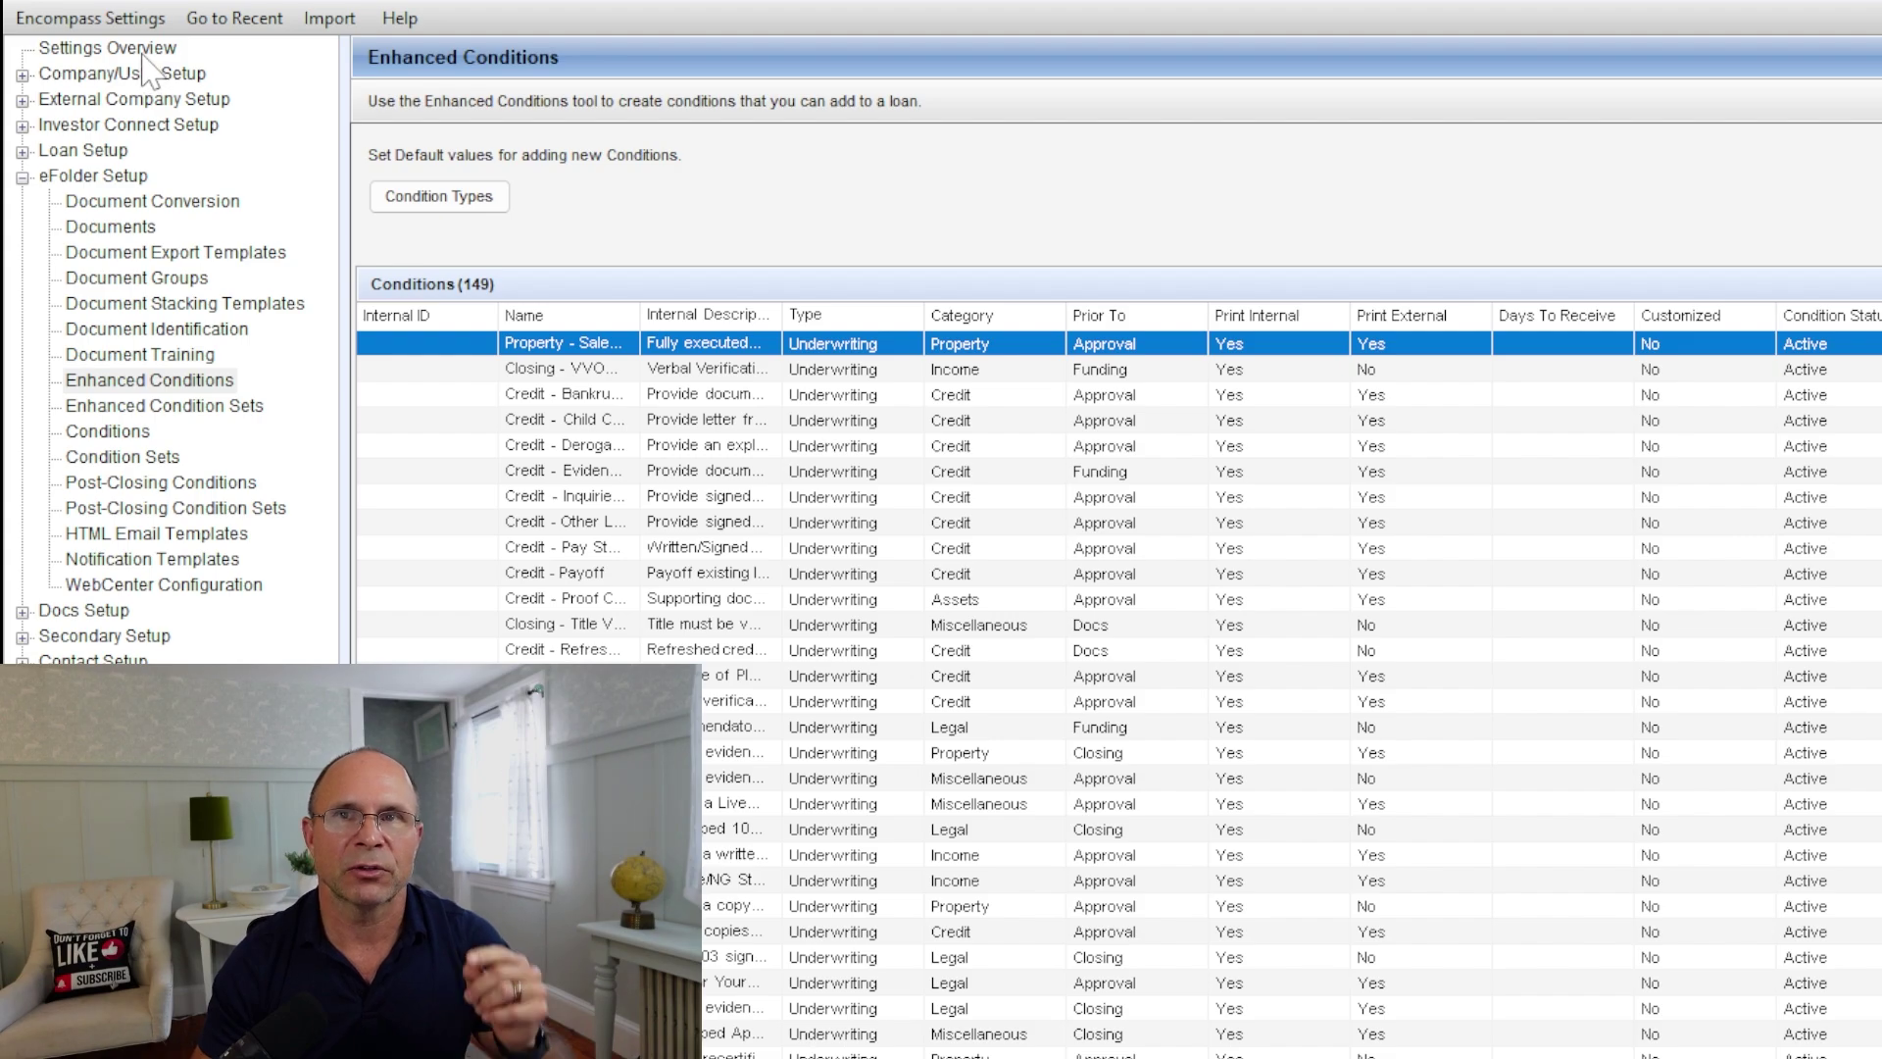
# From Settings Overview, open web version settings at Process Automation > Workflow Rules
pyautogui.click(107, 47)
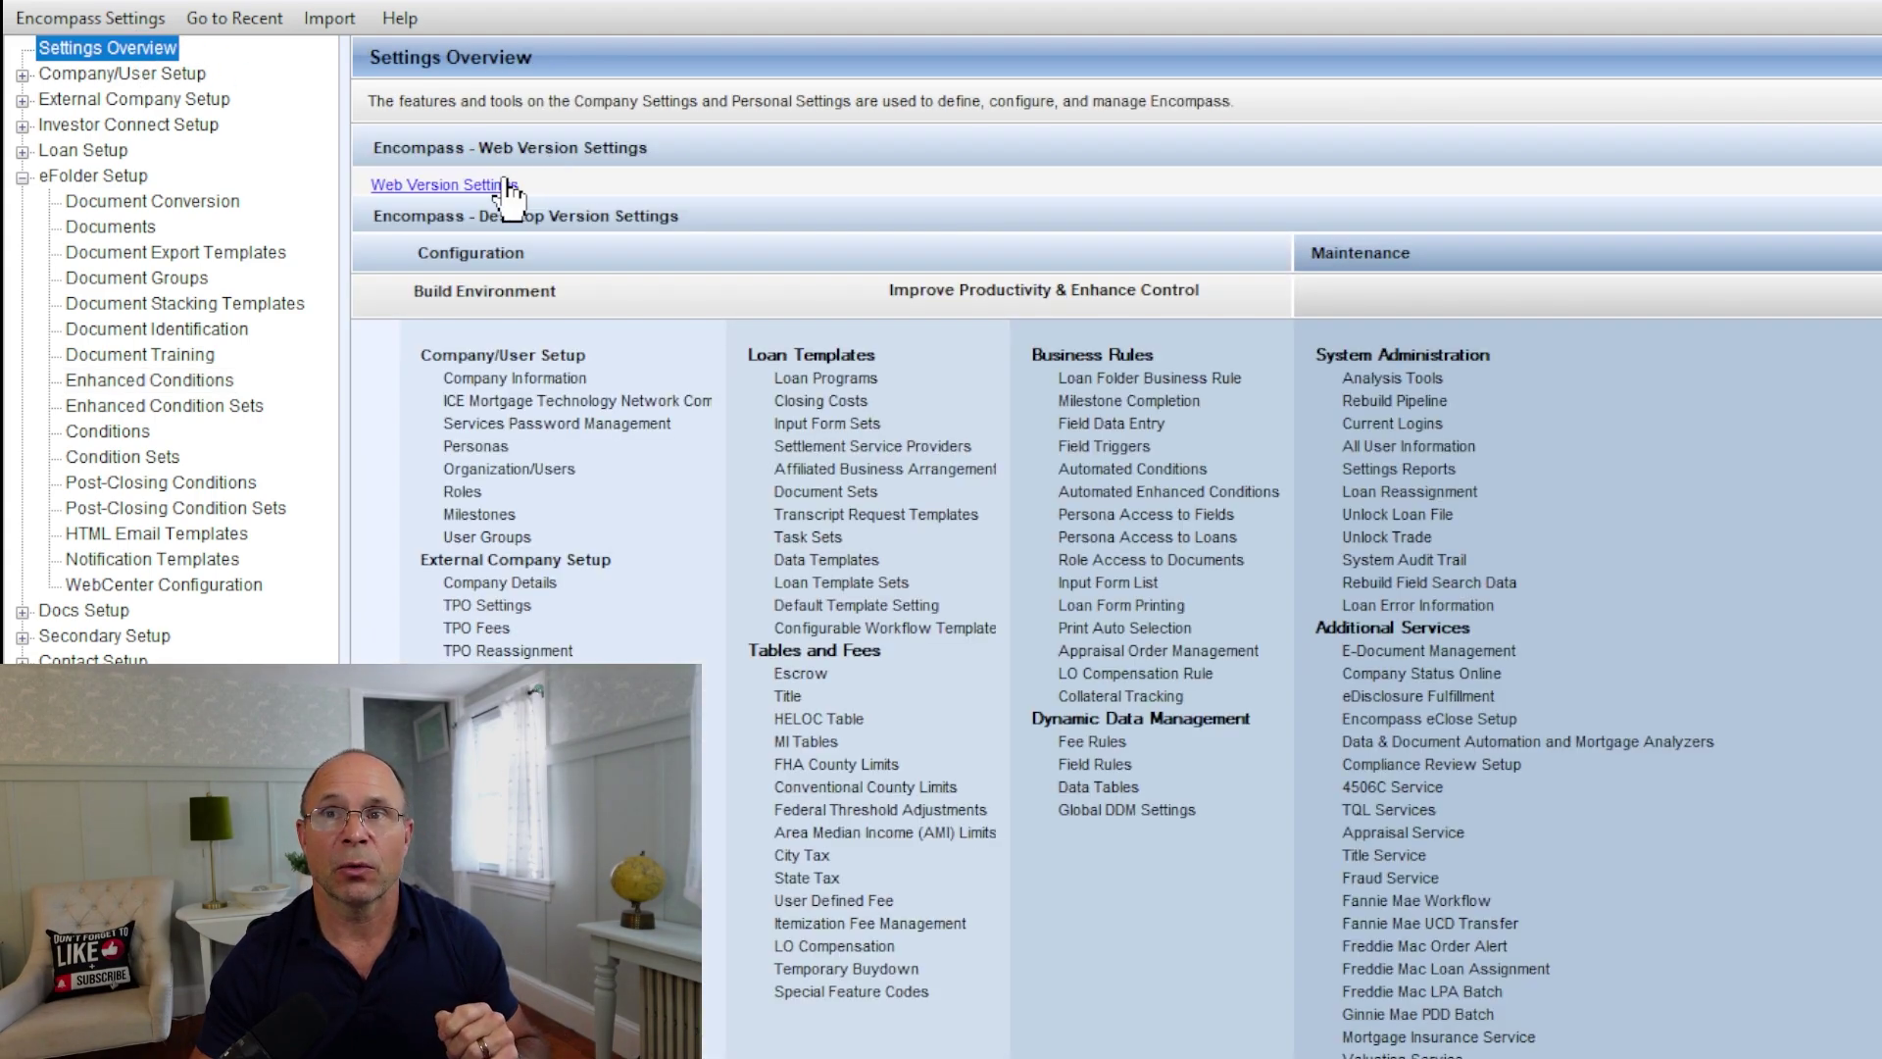
pyautogui.click(486, 185)
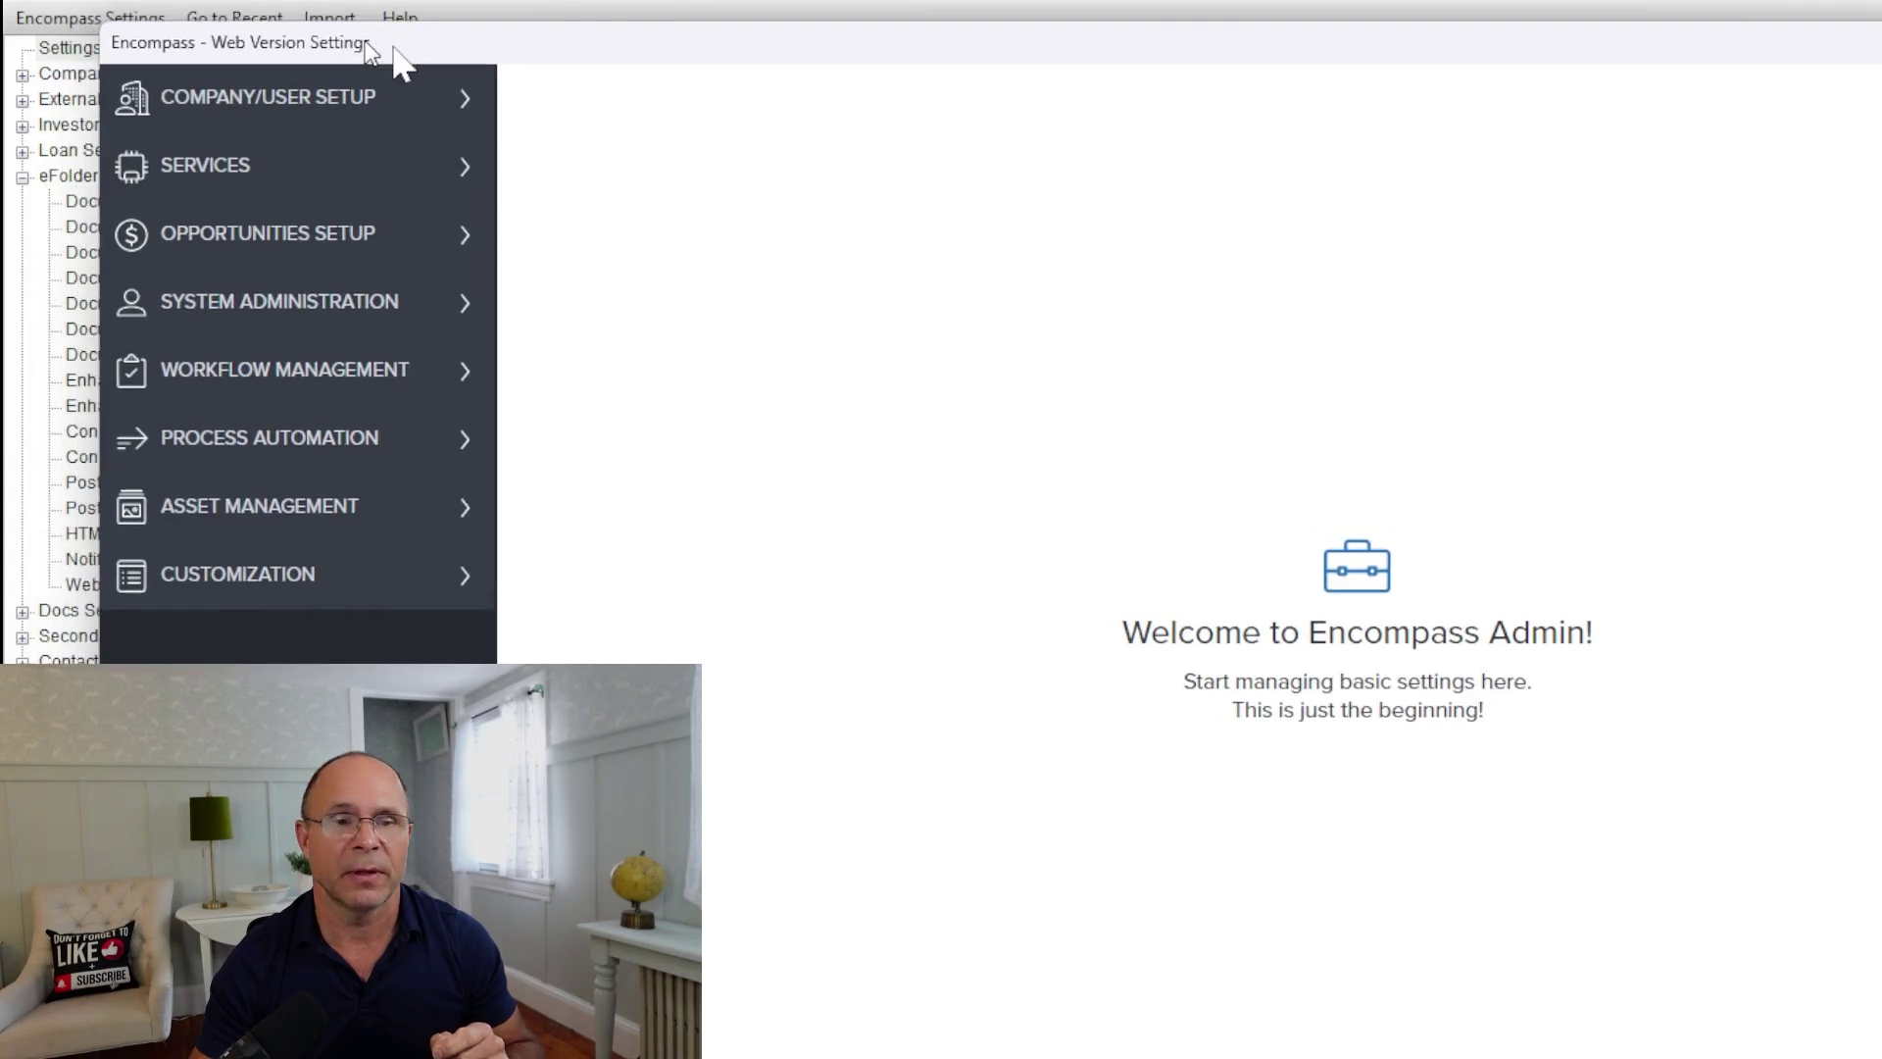
pyautogui.moveTo(397, 44); pyautogui.dragTo(1015, 64)
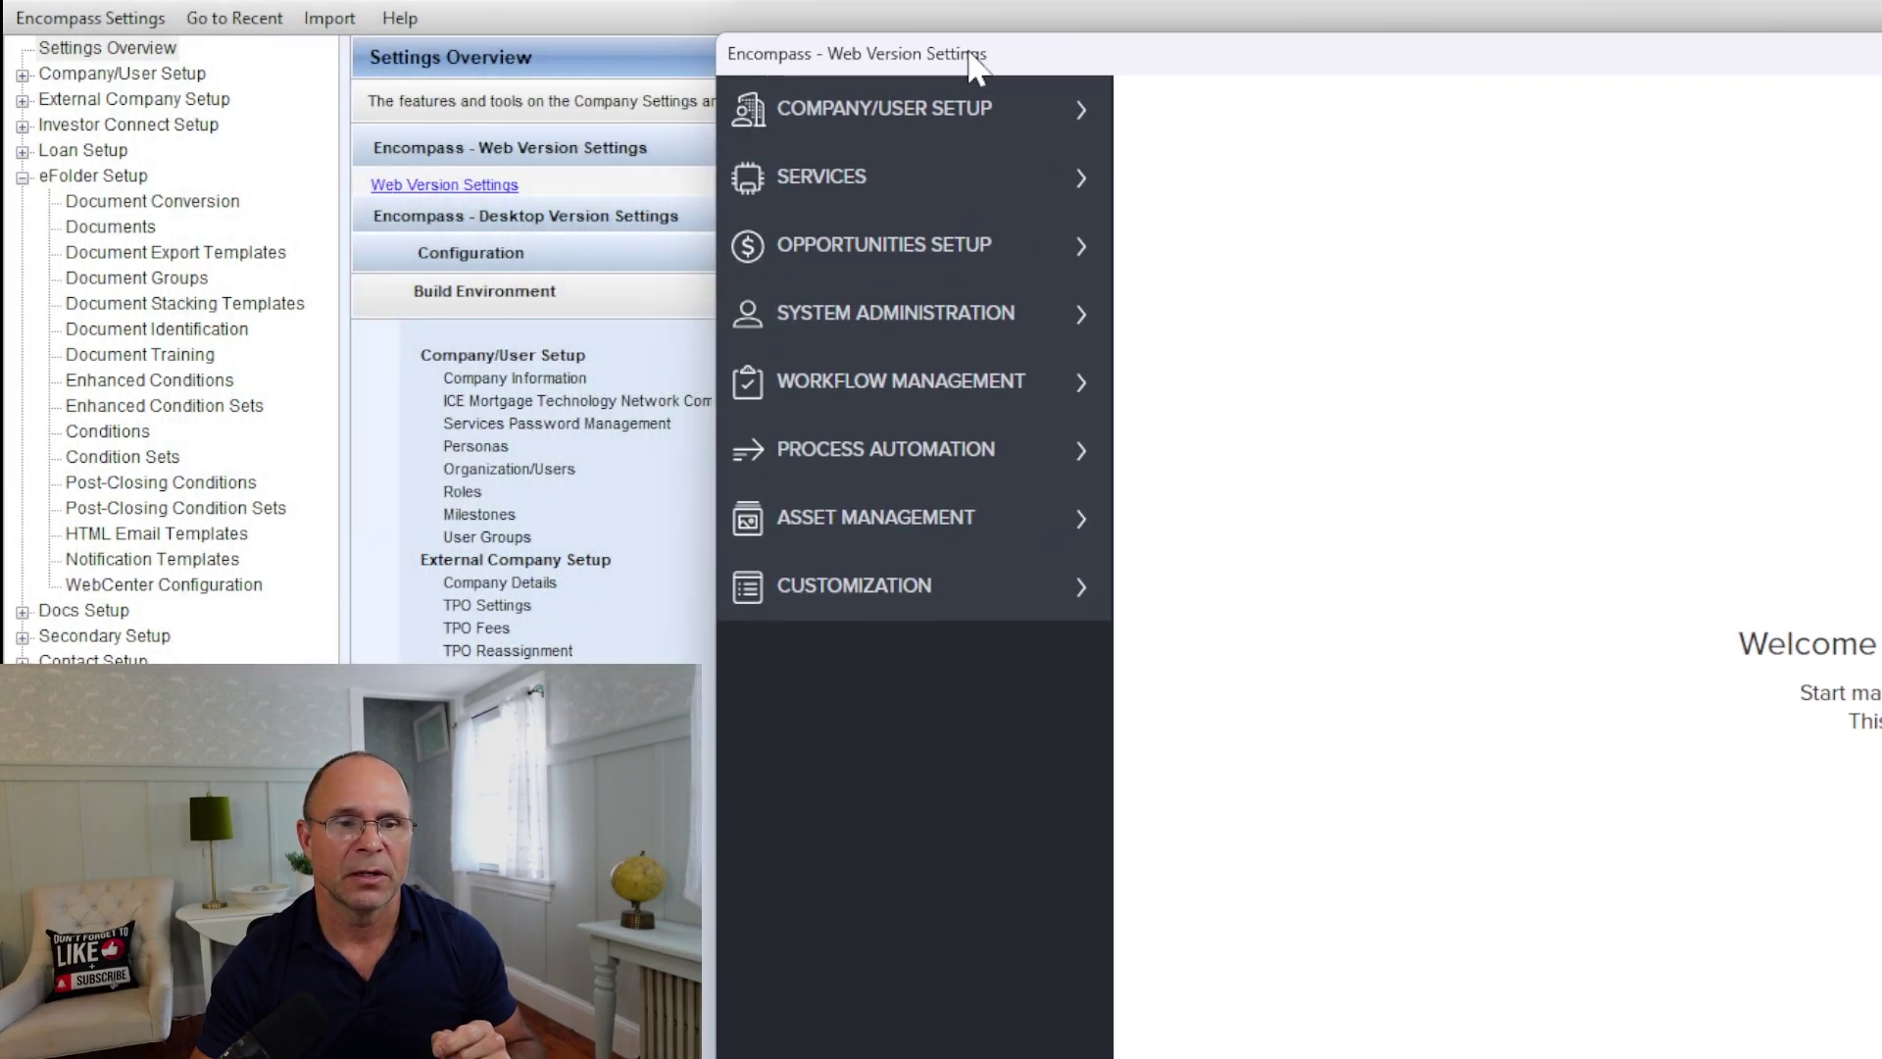
pyautogui.click(911, 465)
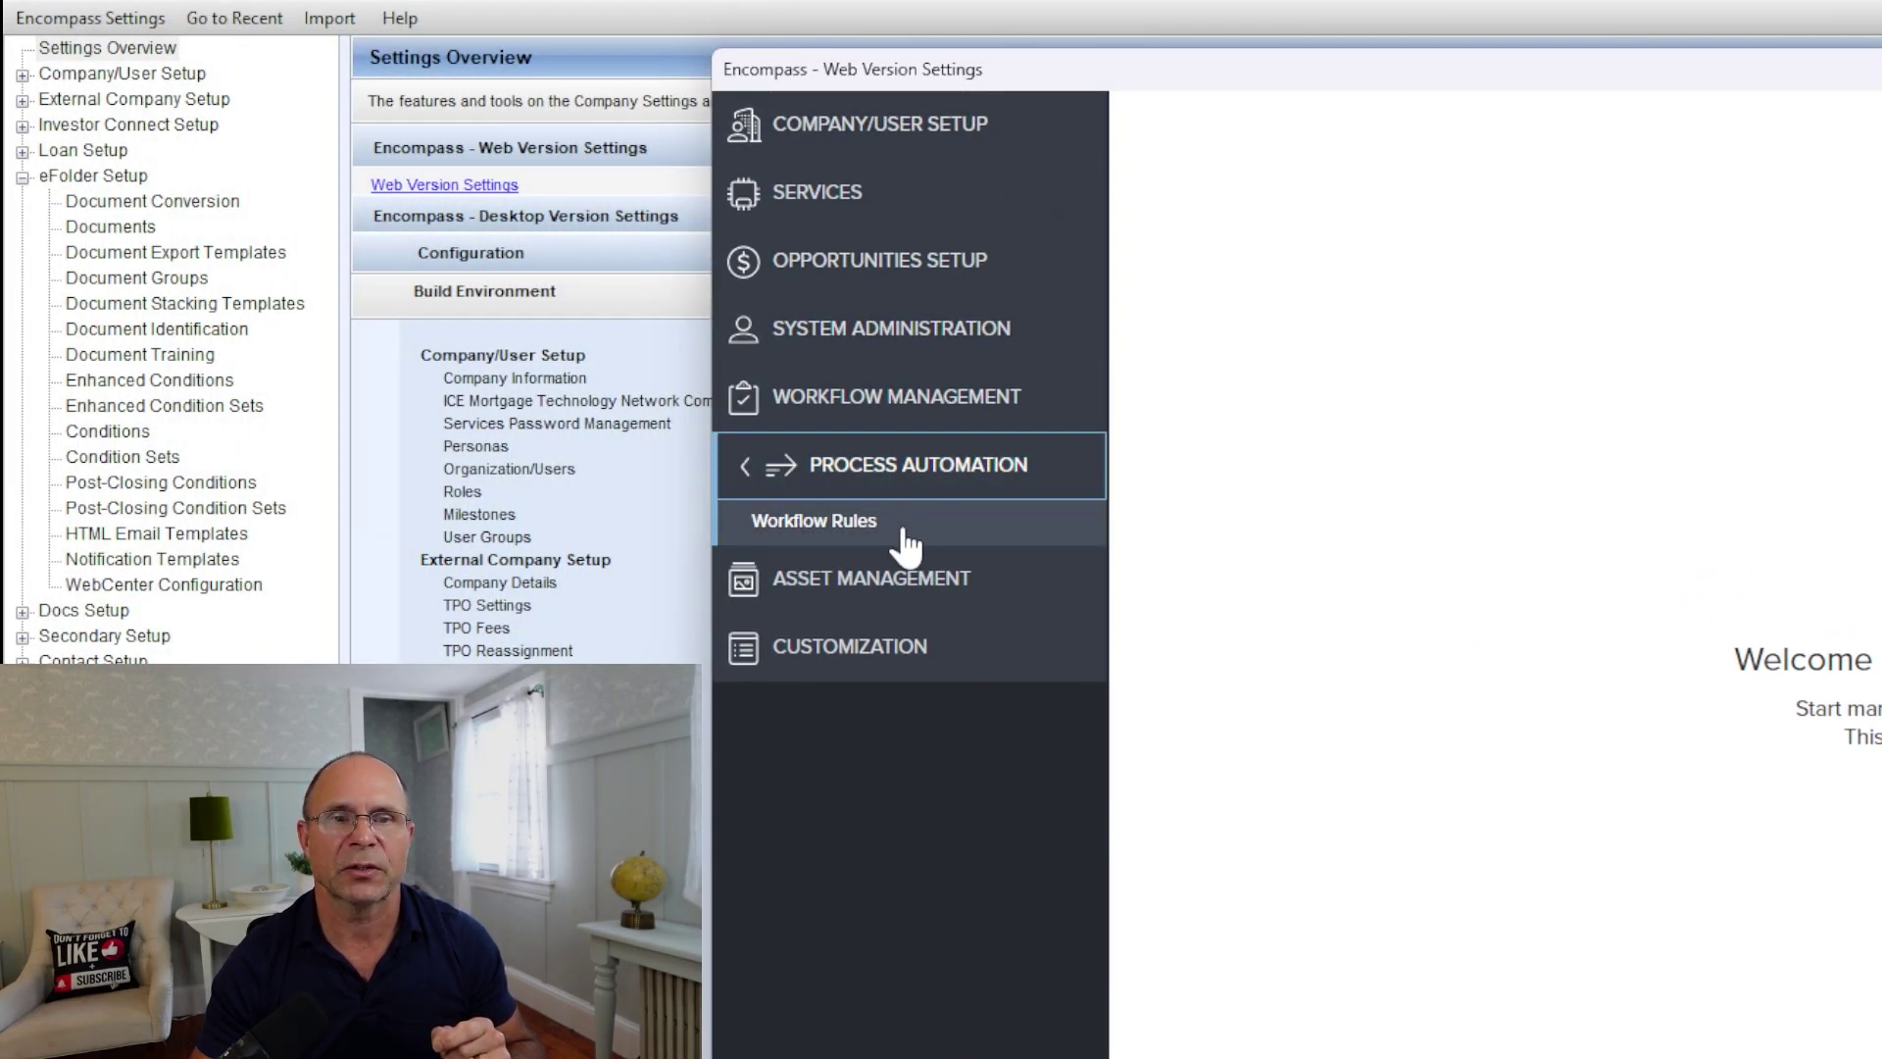
pyautogui.click(814, 521)
pyautogui.moveTo(1279, 69); pyautogui.dragTo(771, 76)
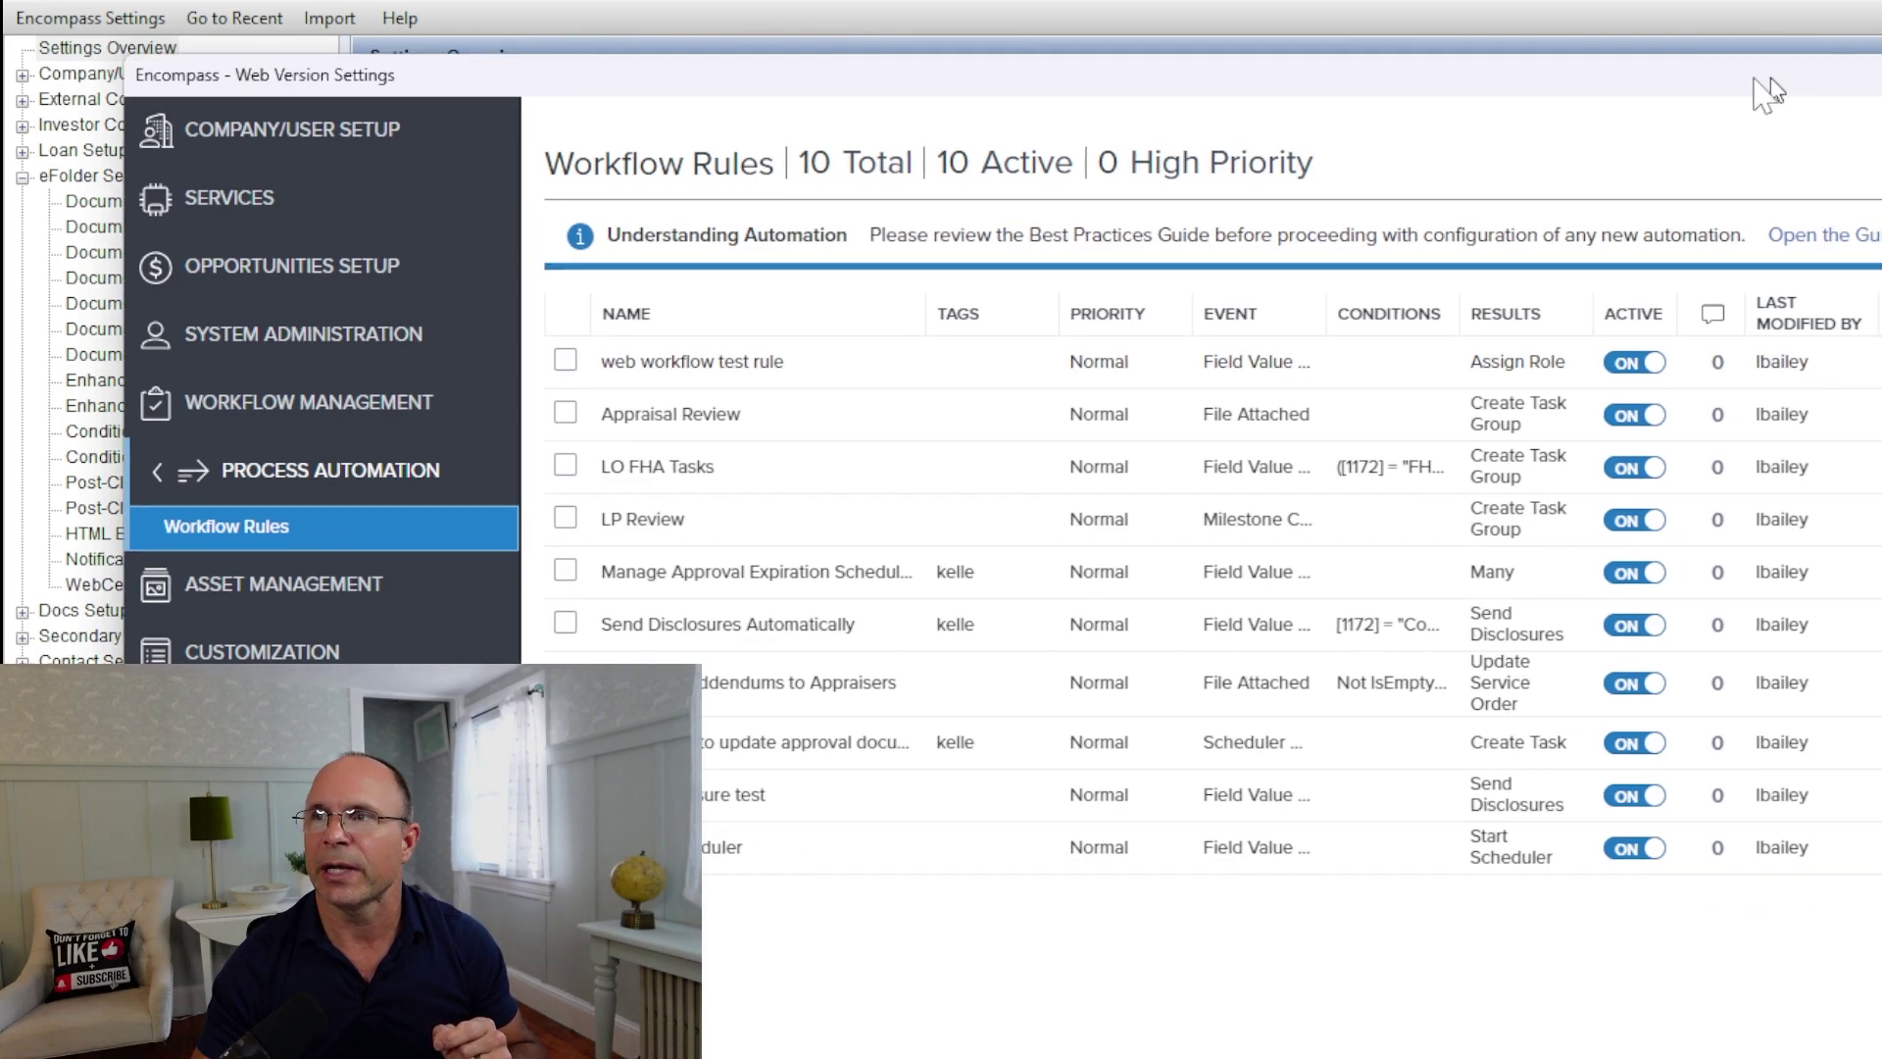
pyautogui.moveTo(1859, 77); pyautogui.dragTo(1632, 72)
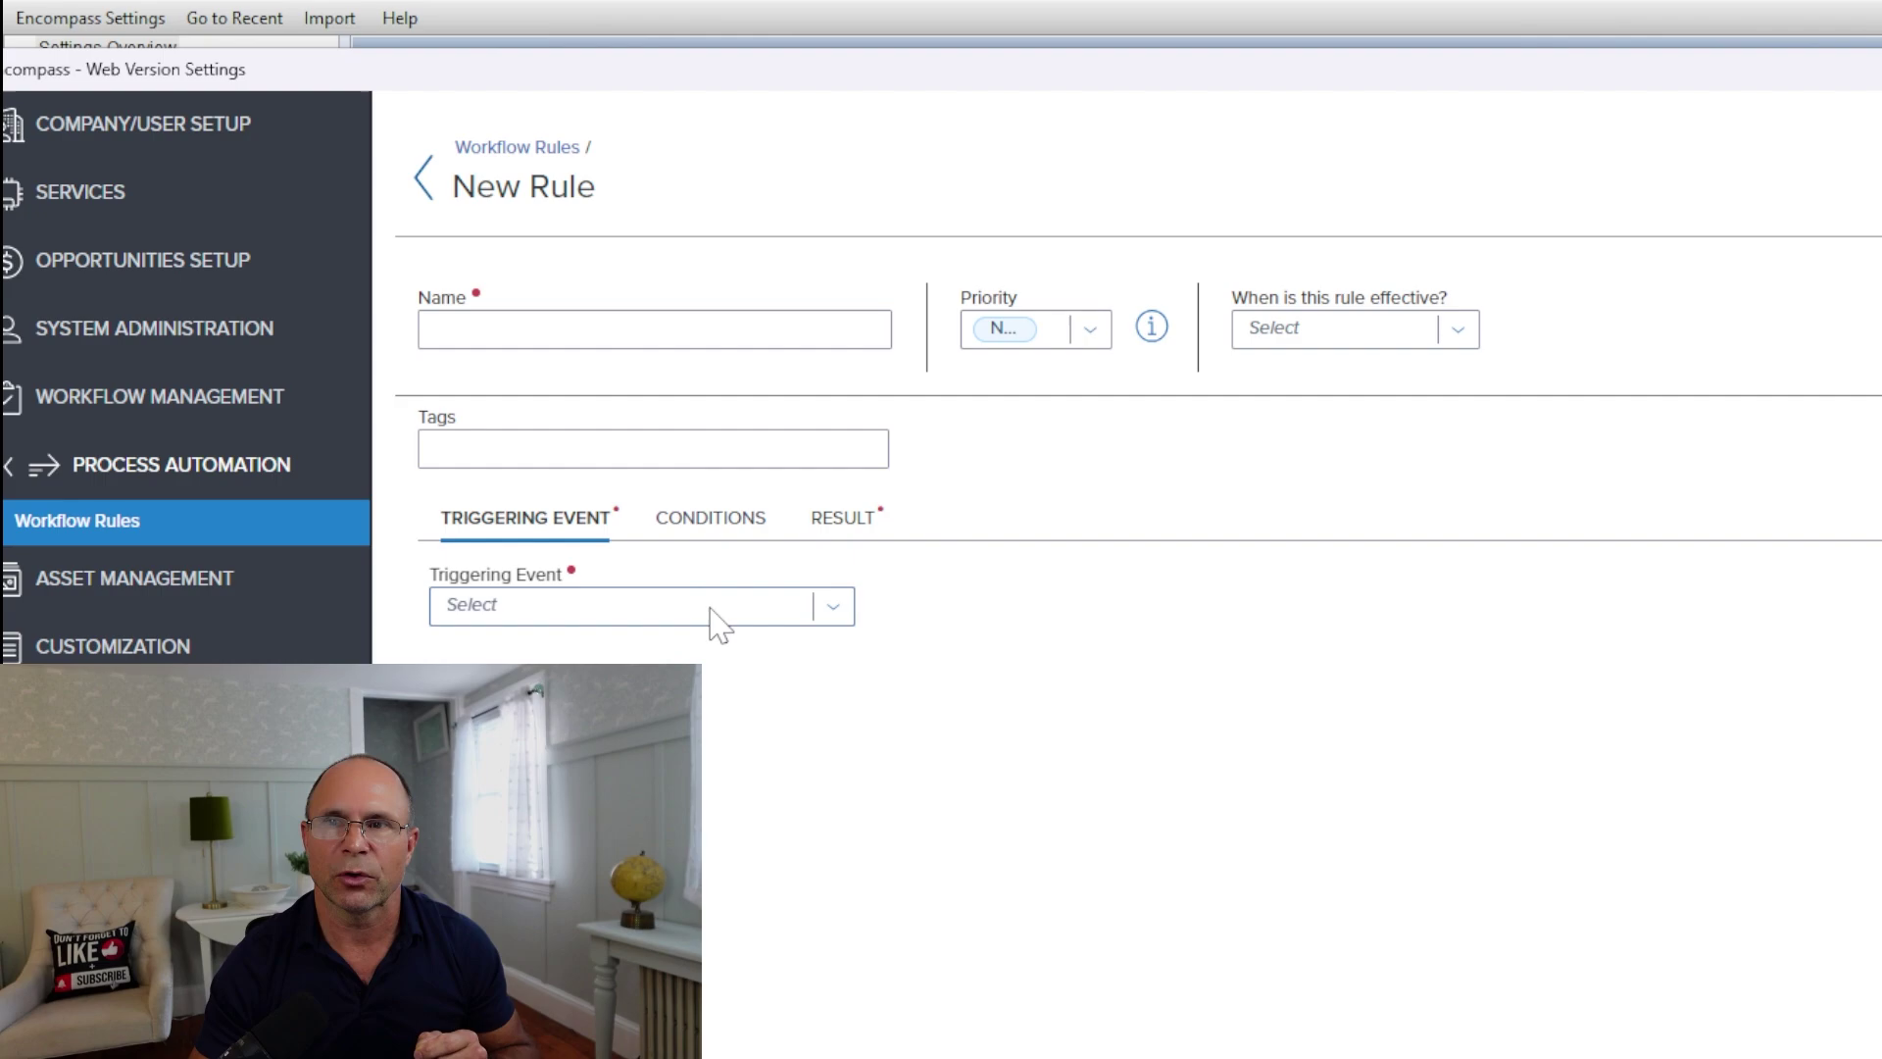
# Review the new rule's Triggering Event and RESULT tab Resulting action options
pyautogui.moveTo(672, 70); pyautogui.dragTo(883, 64)
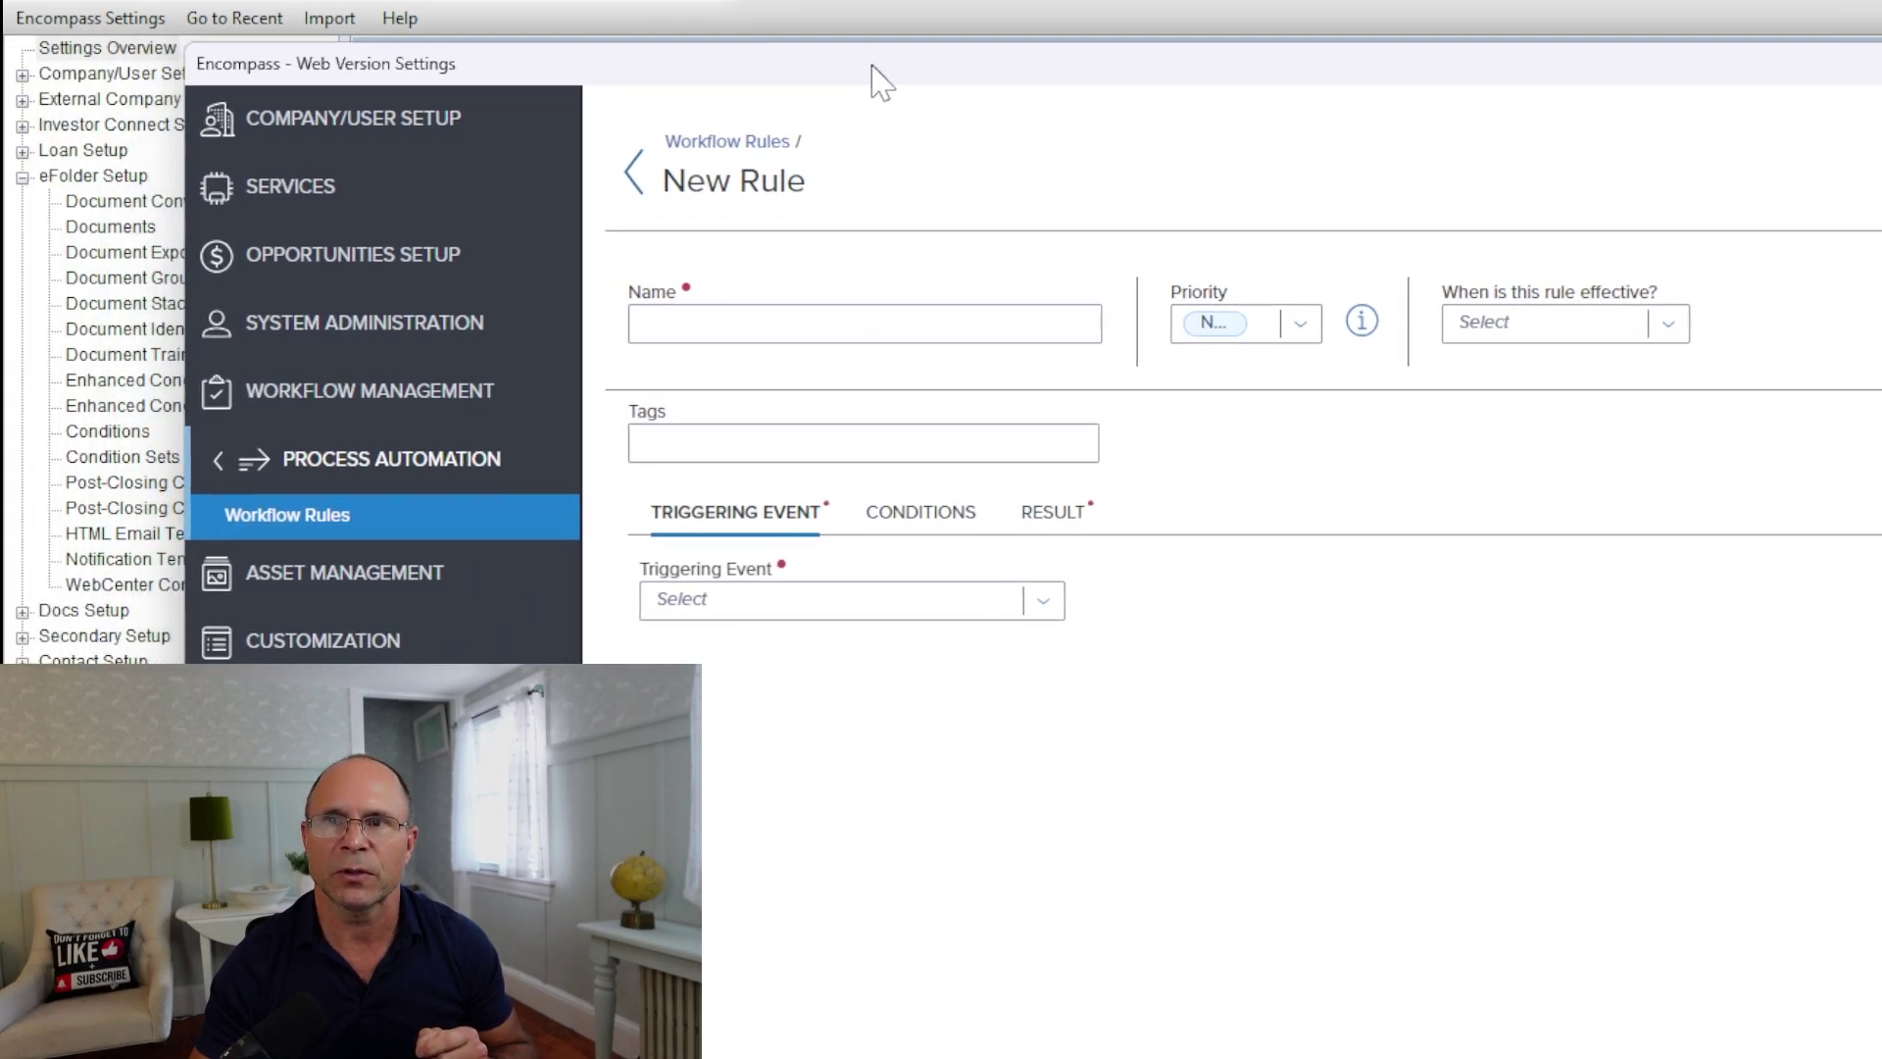
pyautogui.click(998, 603)
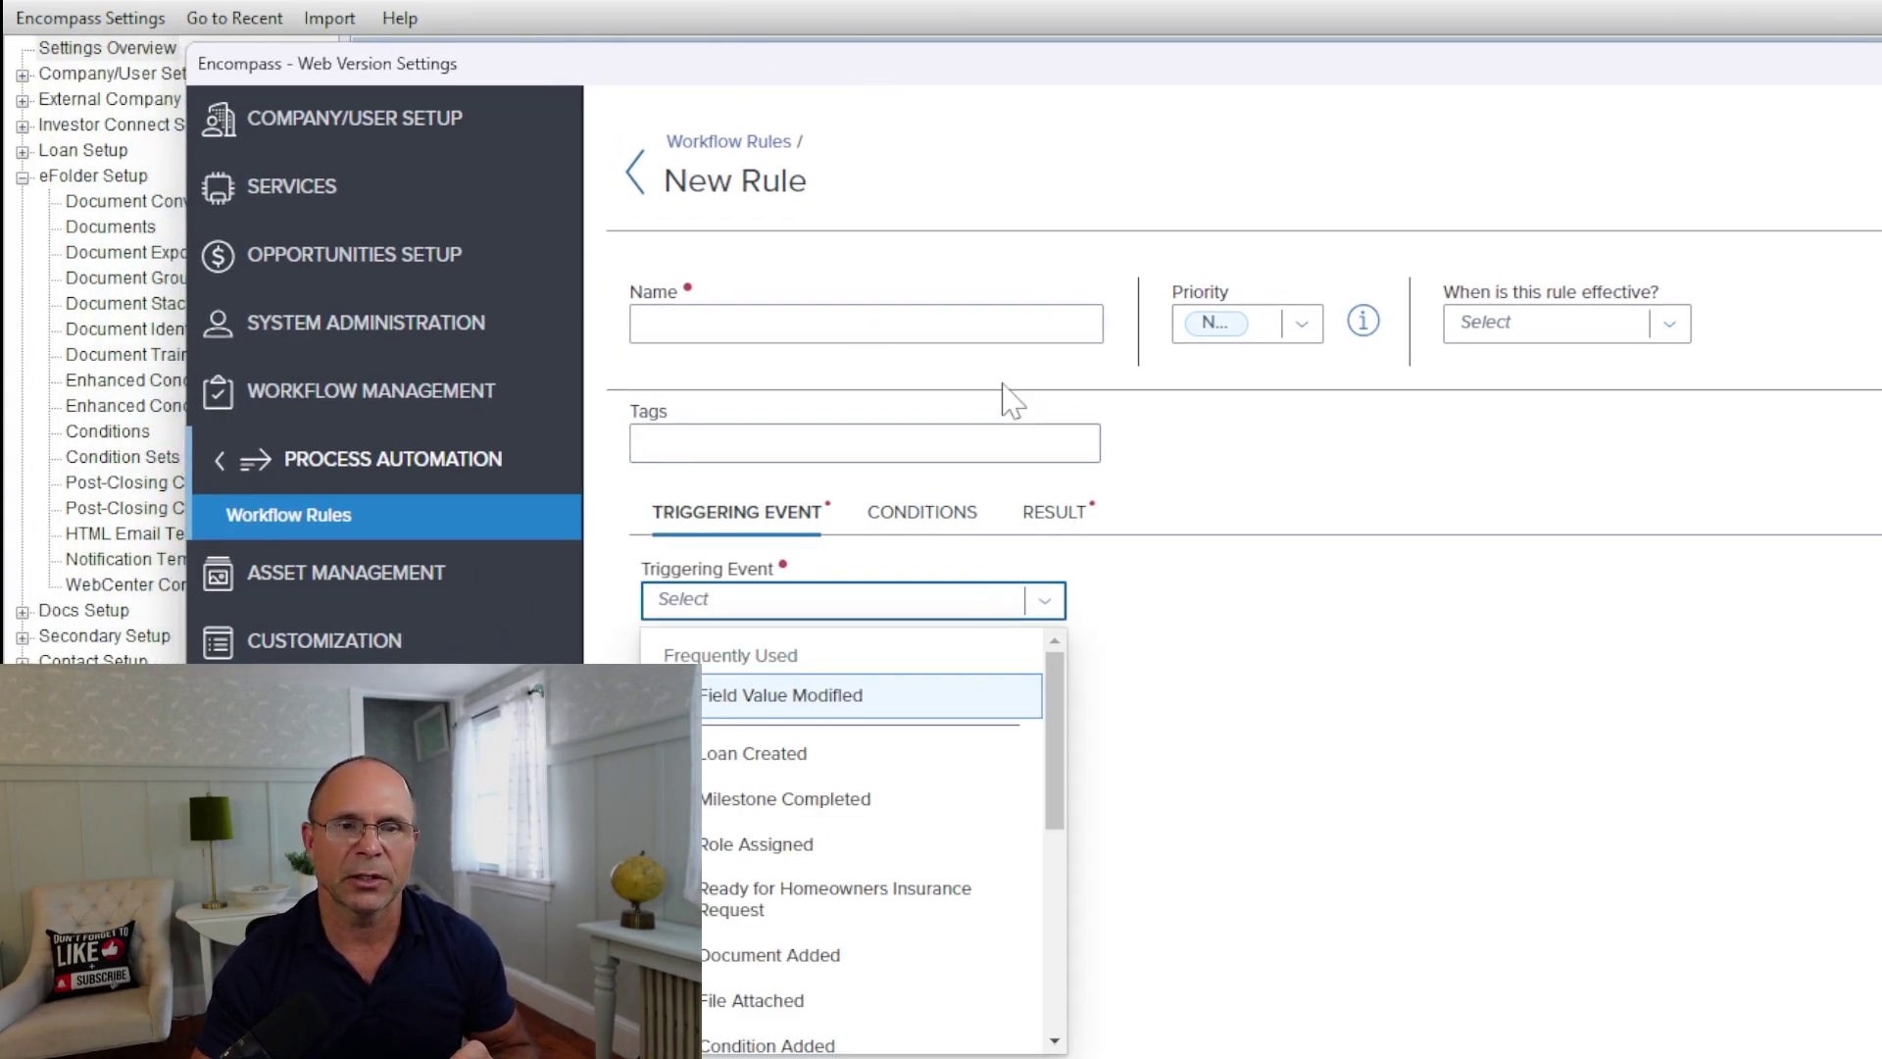
pyautogui.moveTo(959, 71); pyautogui.dragTo(1108, 78)
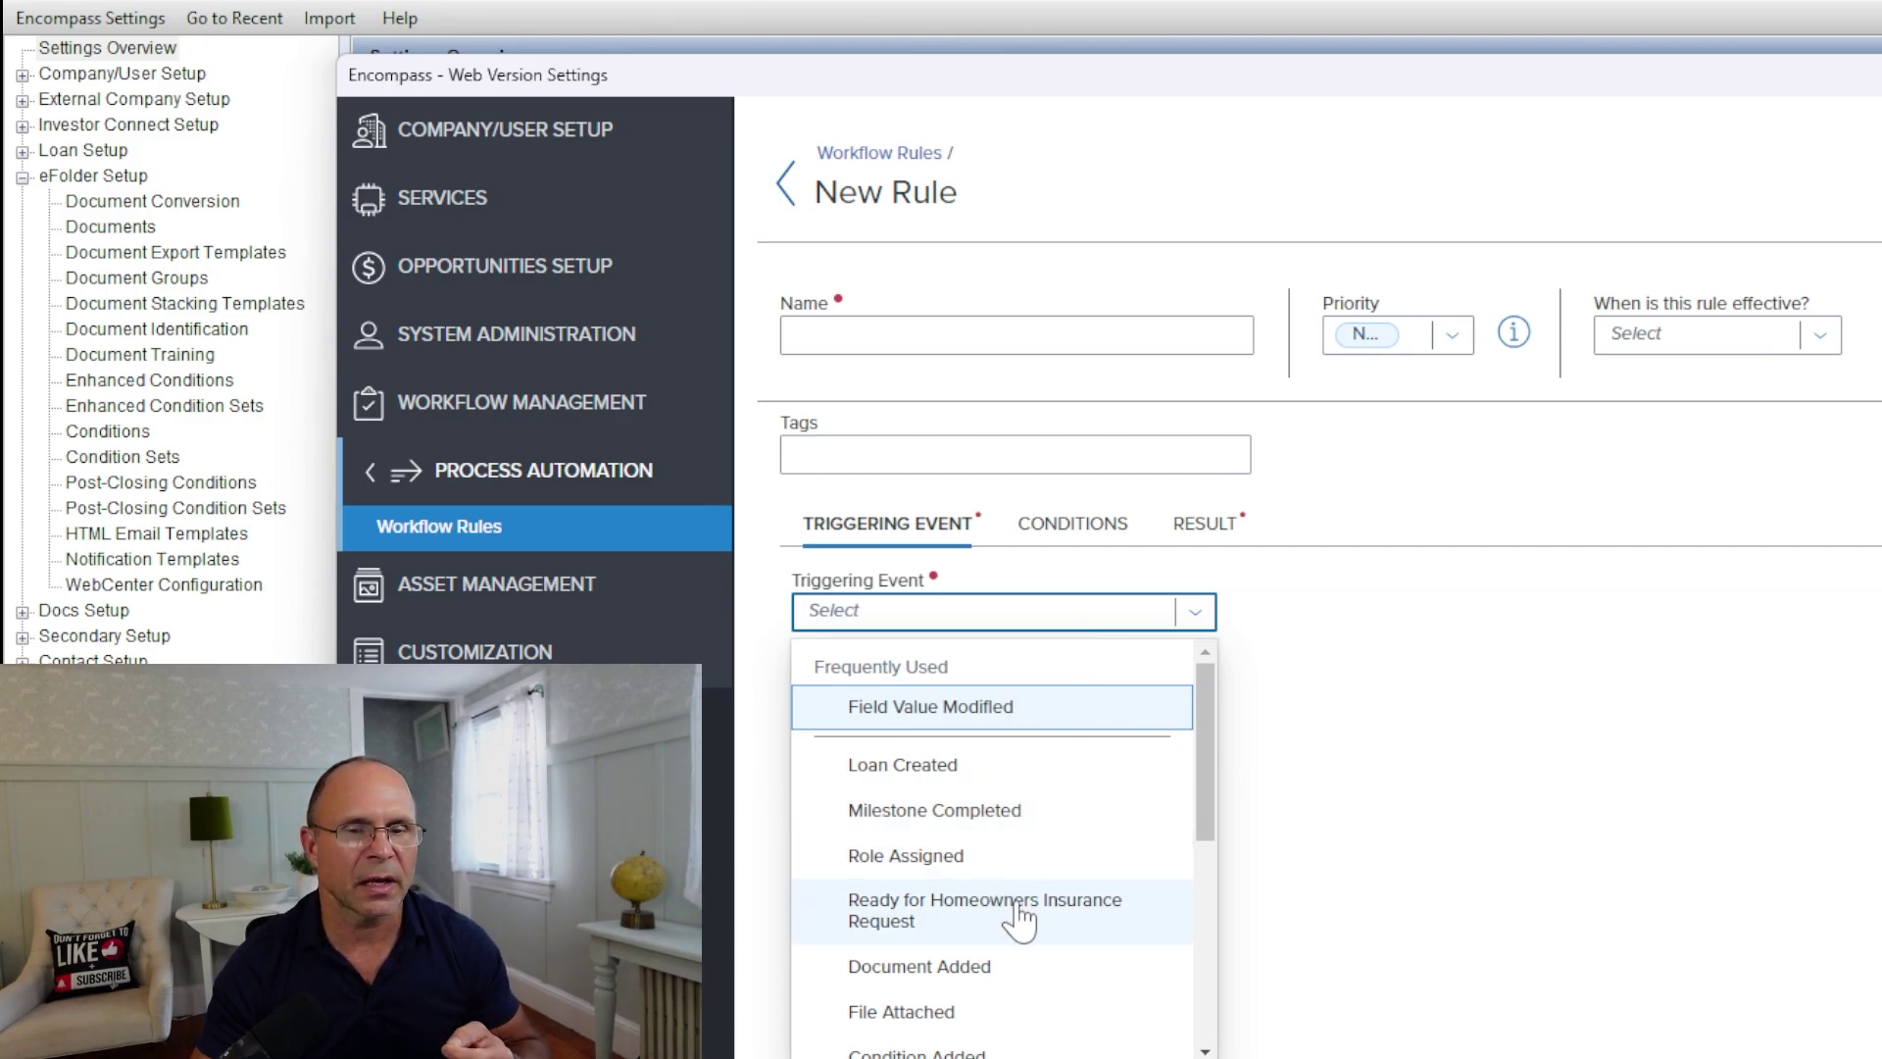
pyautogui.scroll(-1, 1005, 898)
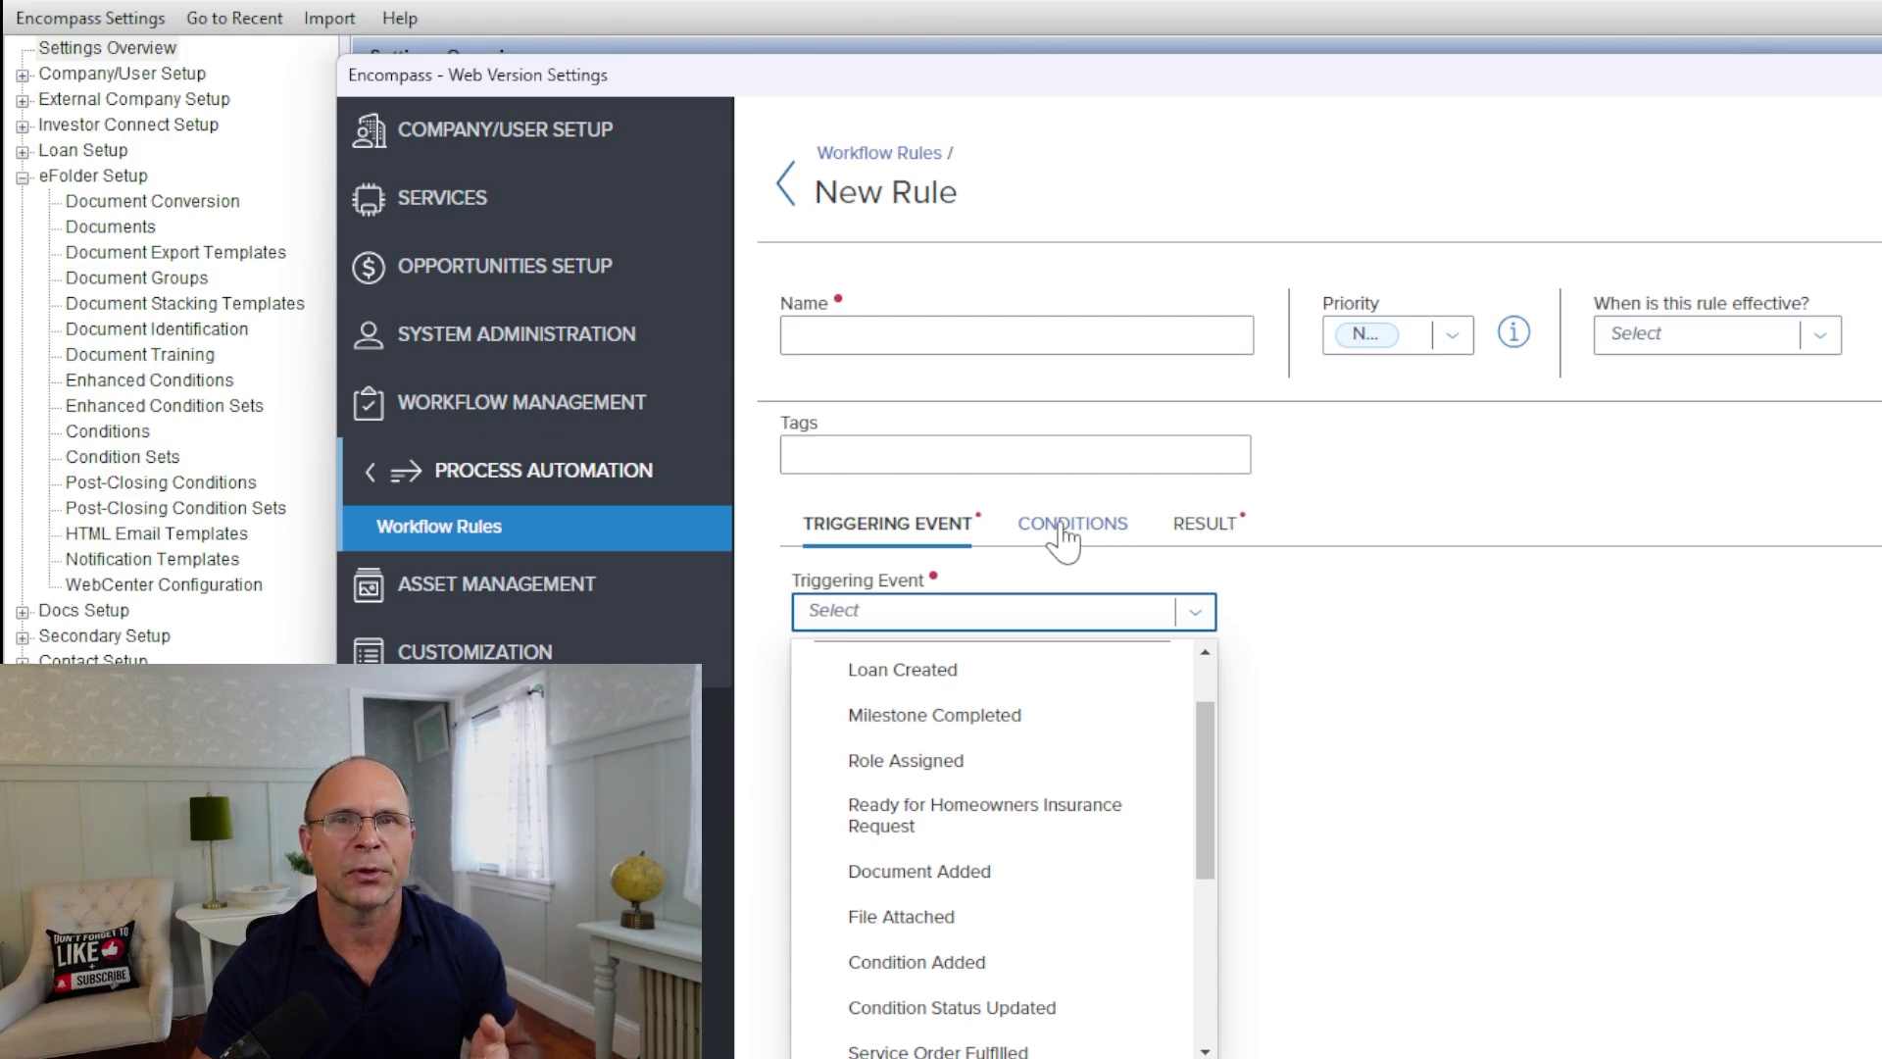
pyautogui.click(1206, 525)
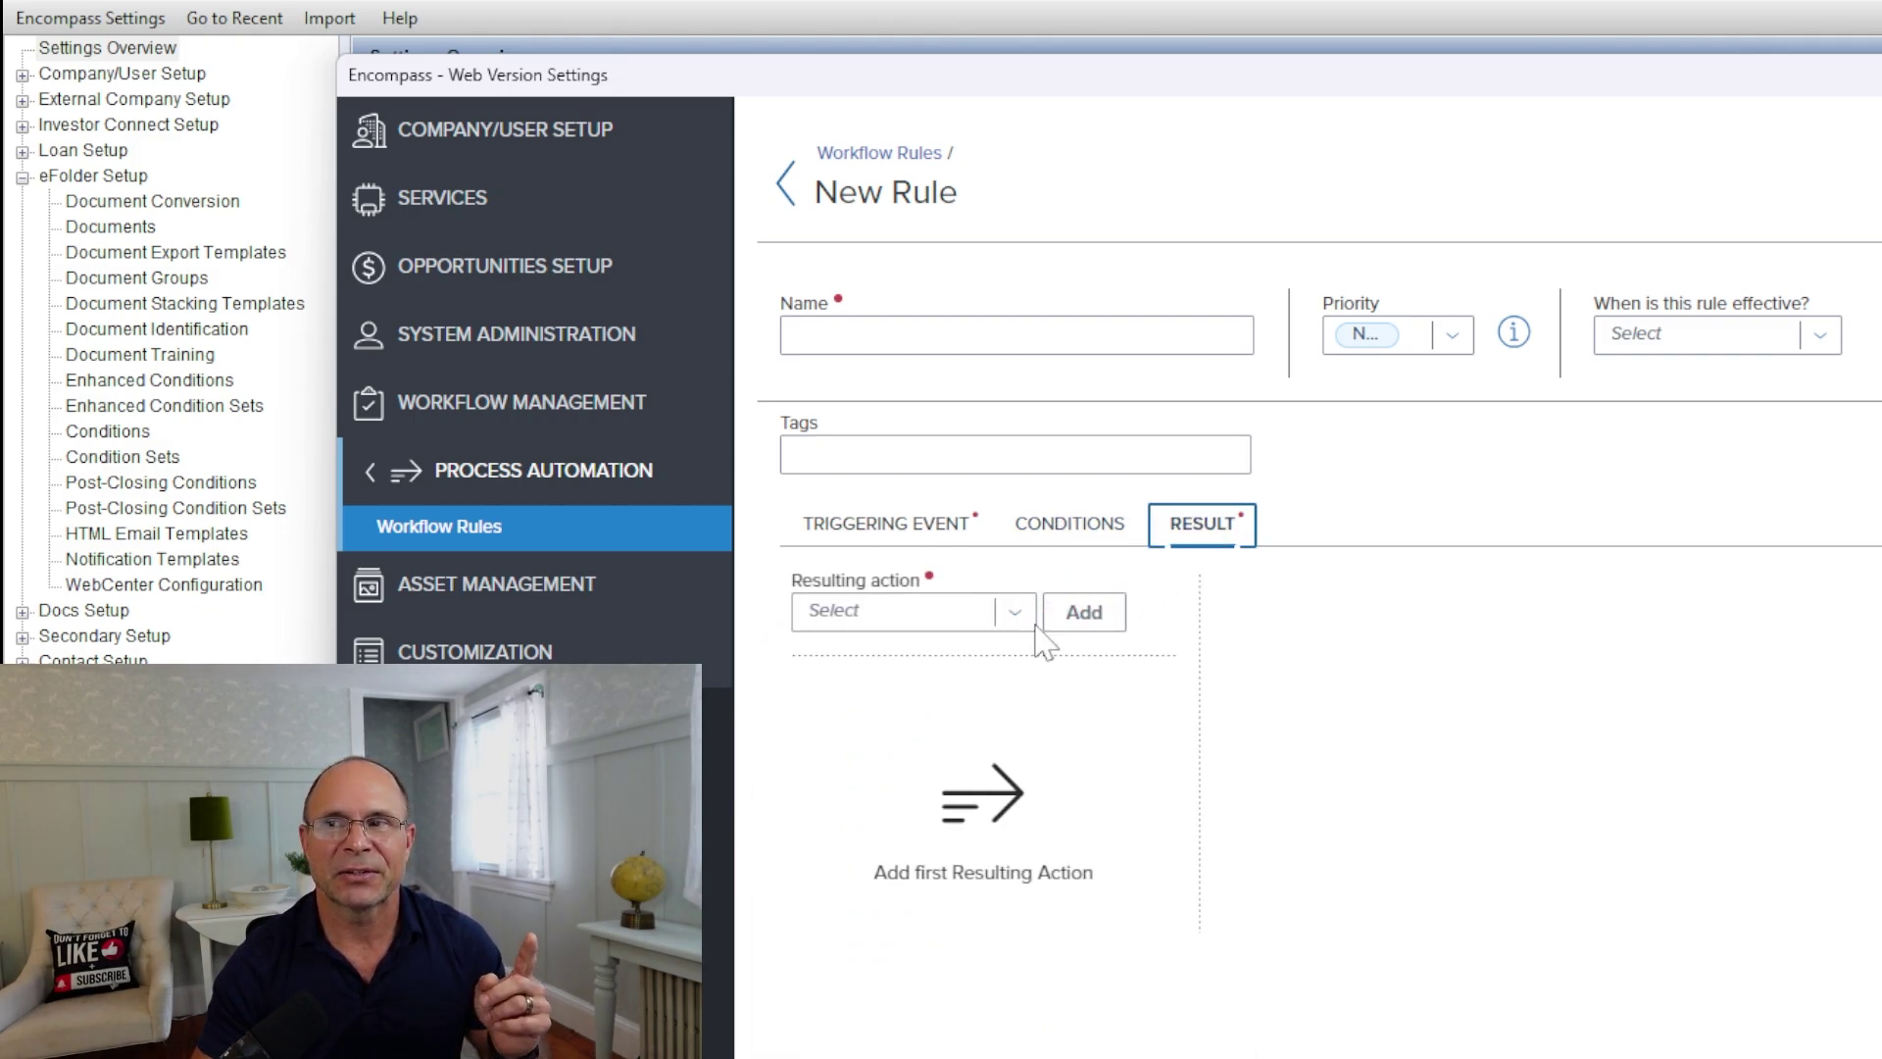
pyautogui.click(1015, 612)
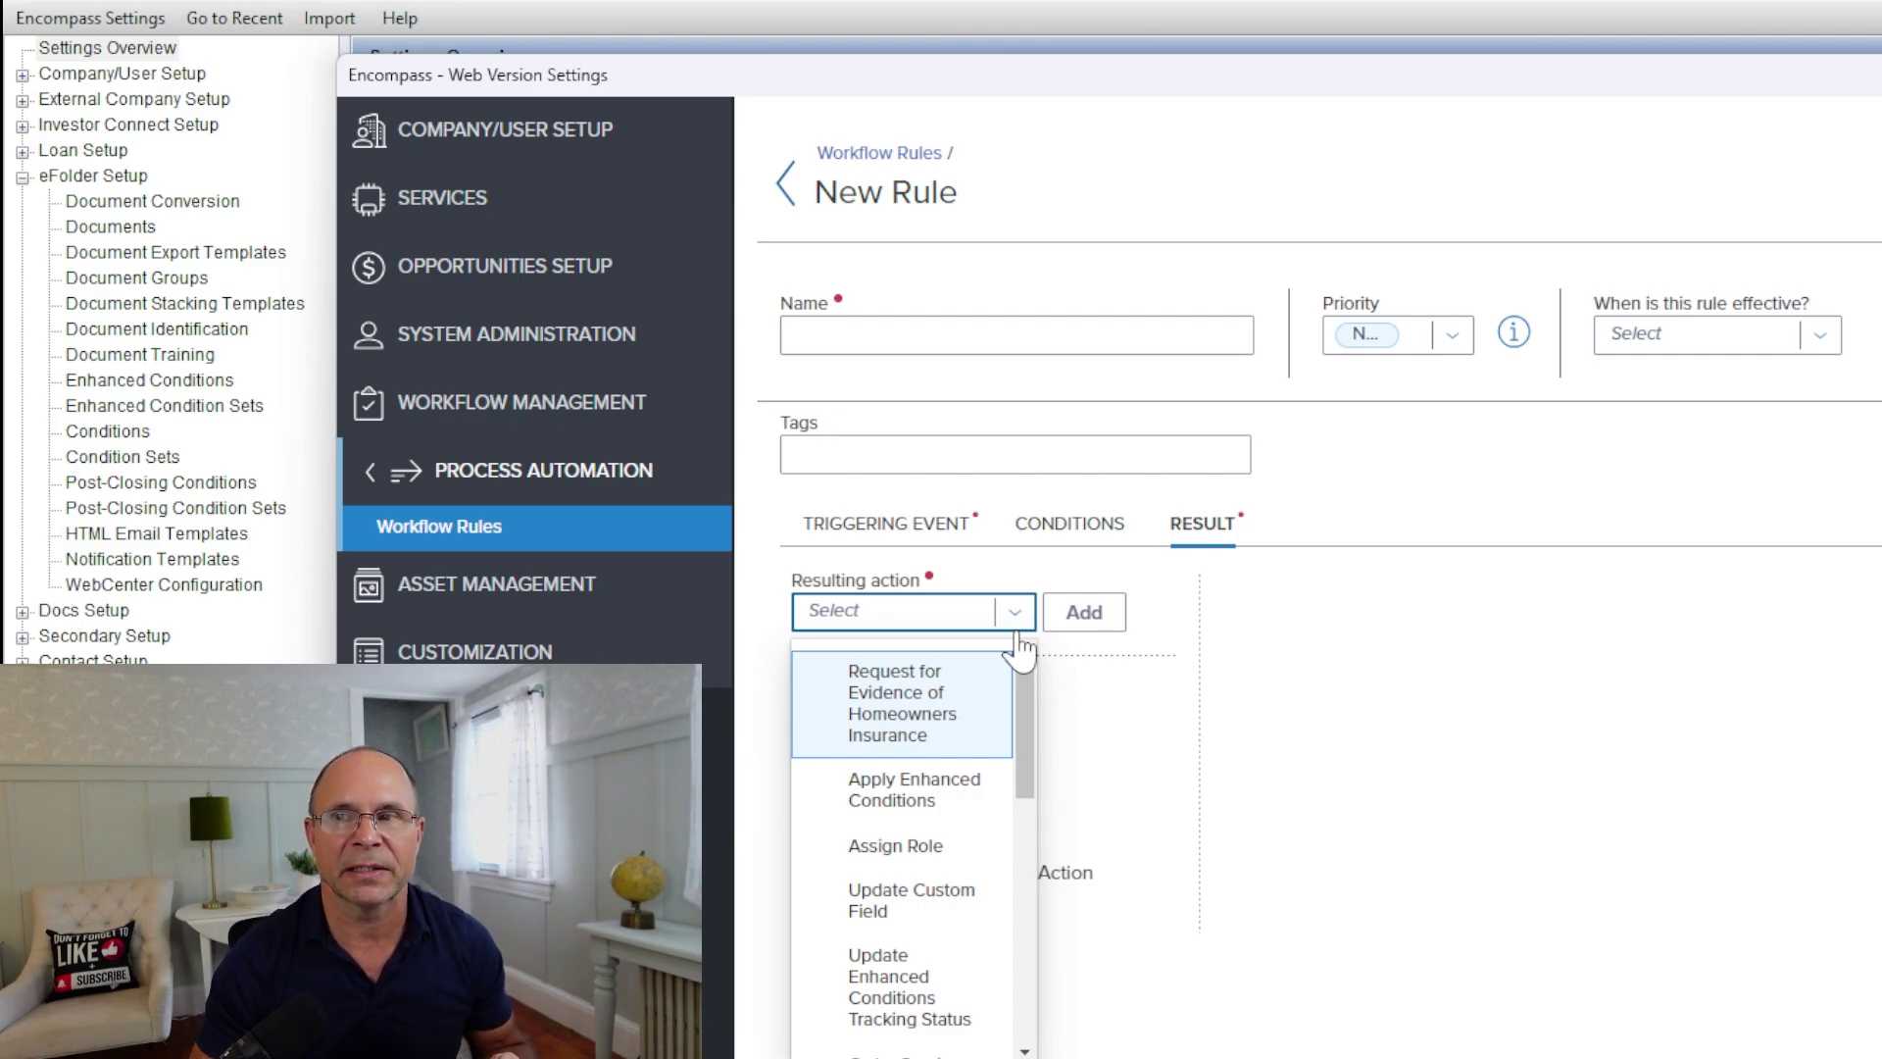
pyautogui.scroll(-1, 1016, 743)
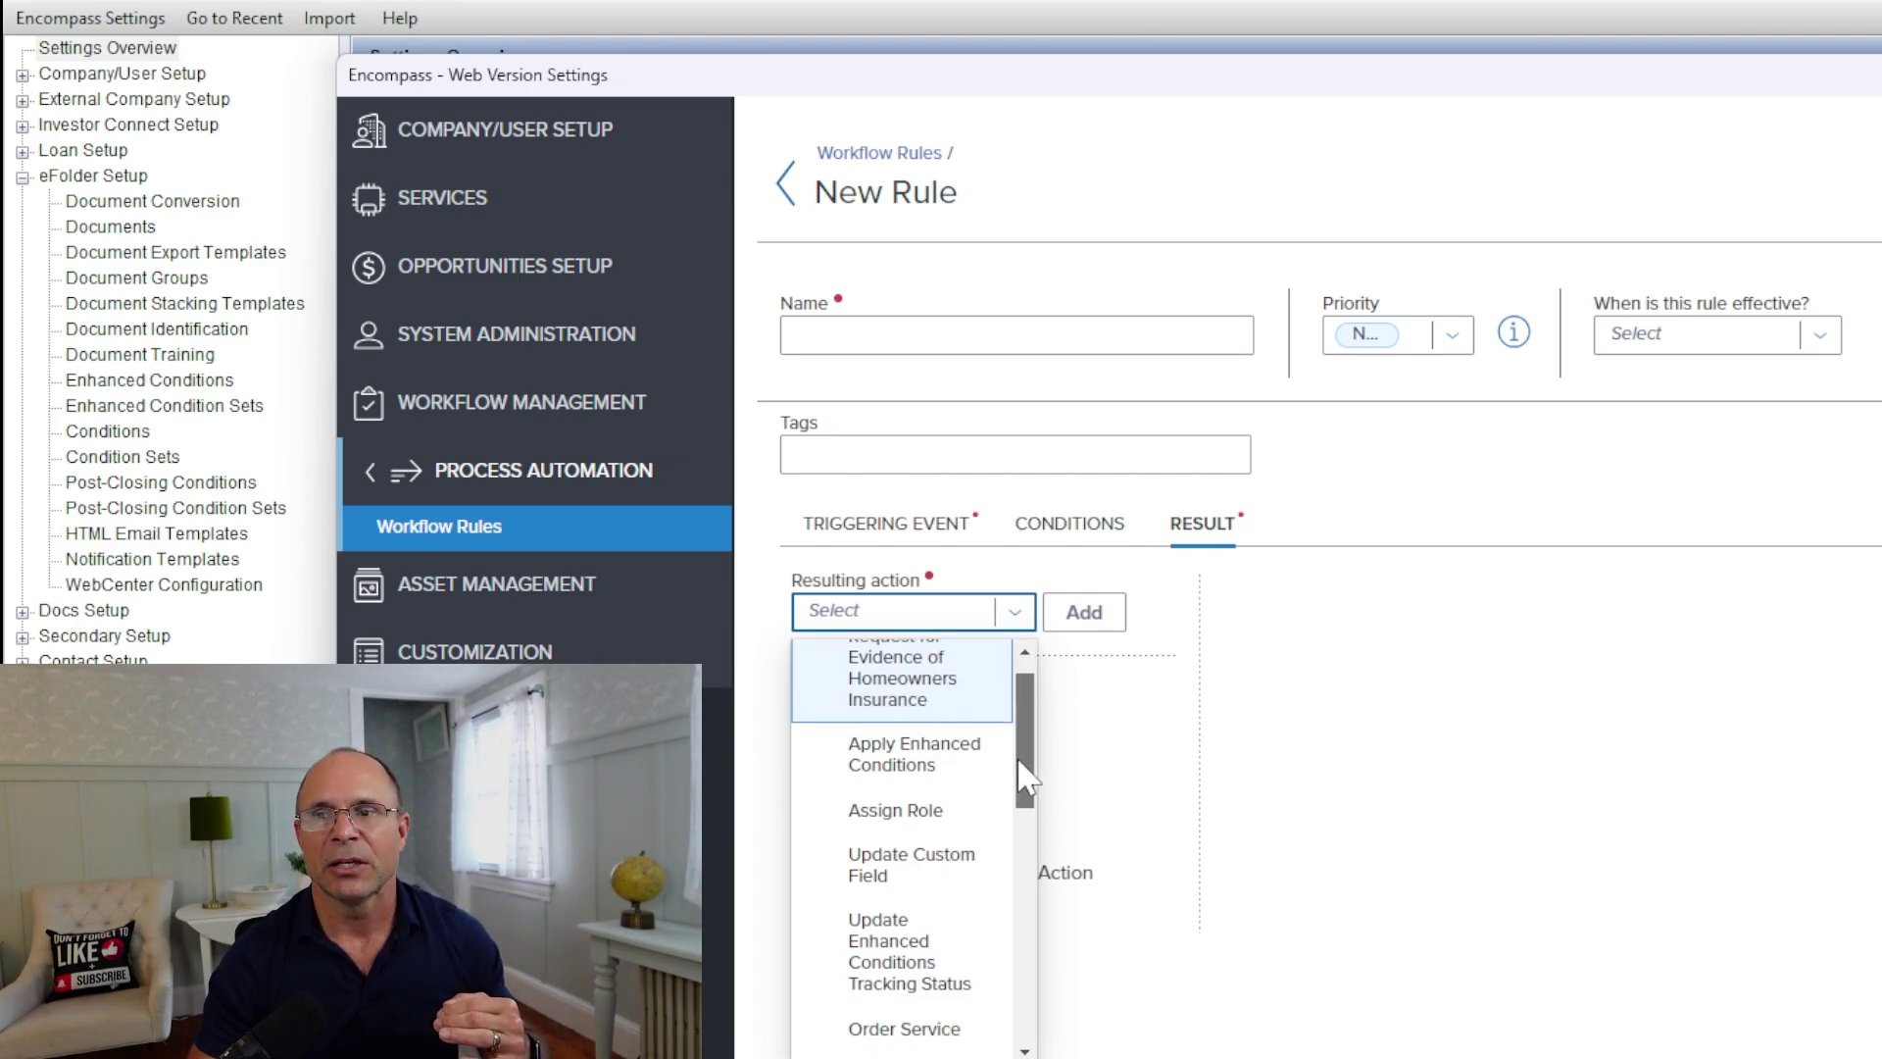
pyautogui.moveTo(1025, 764)
pyautogui.mouseDown()
pyautogui.moveTo(1025, 801)
pyautogui.moveTo(1026, 764)
pyautogui.mouseUp()
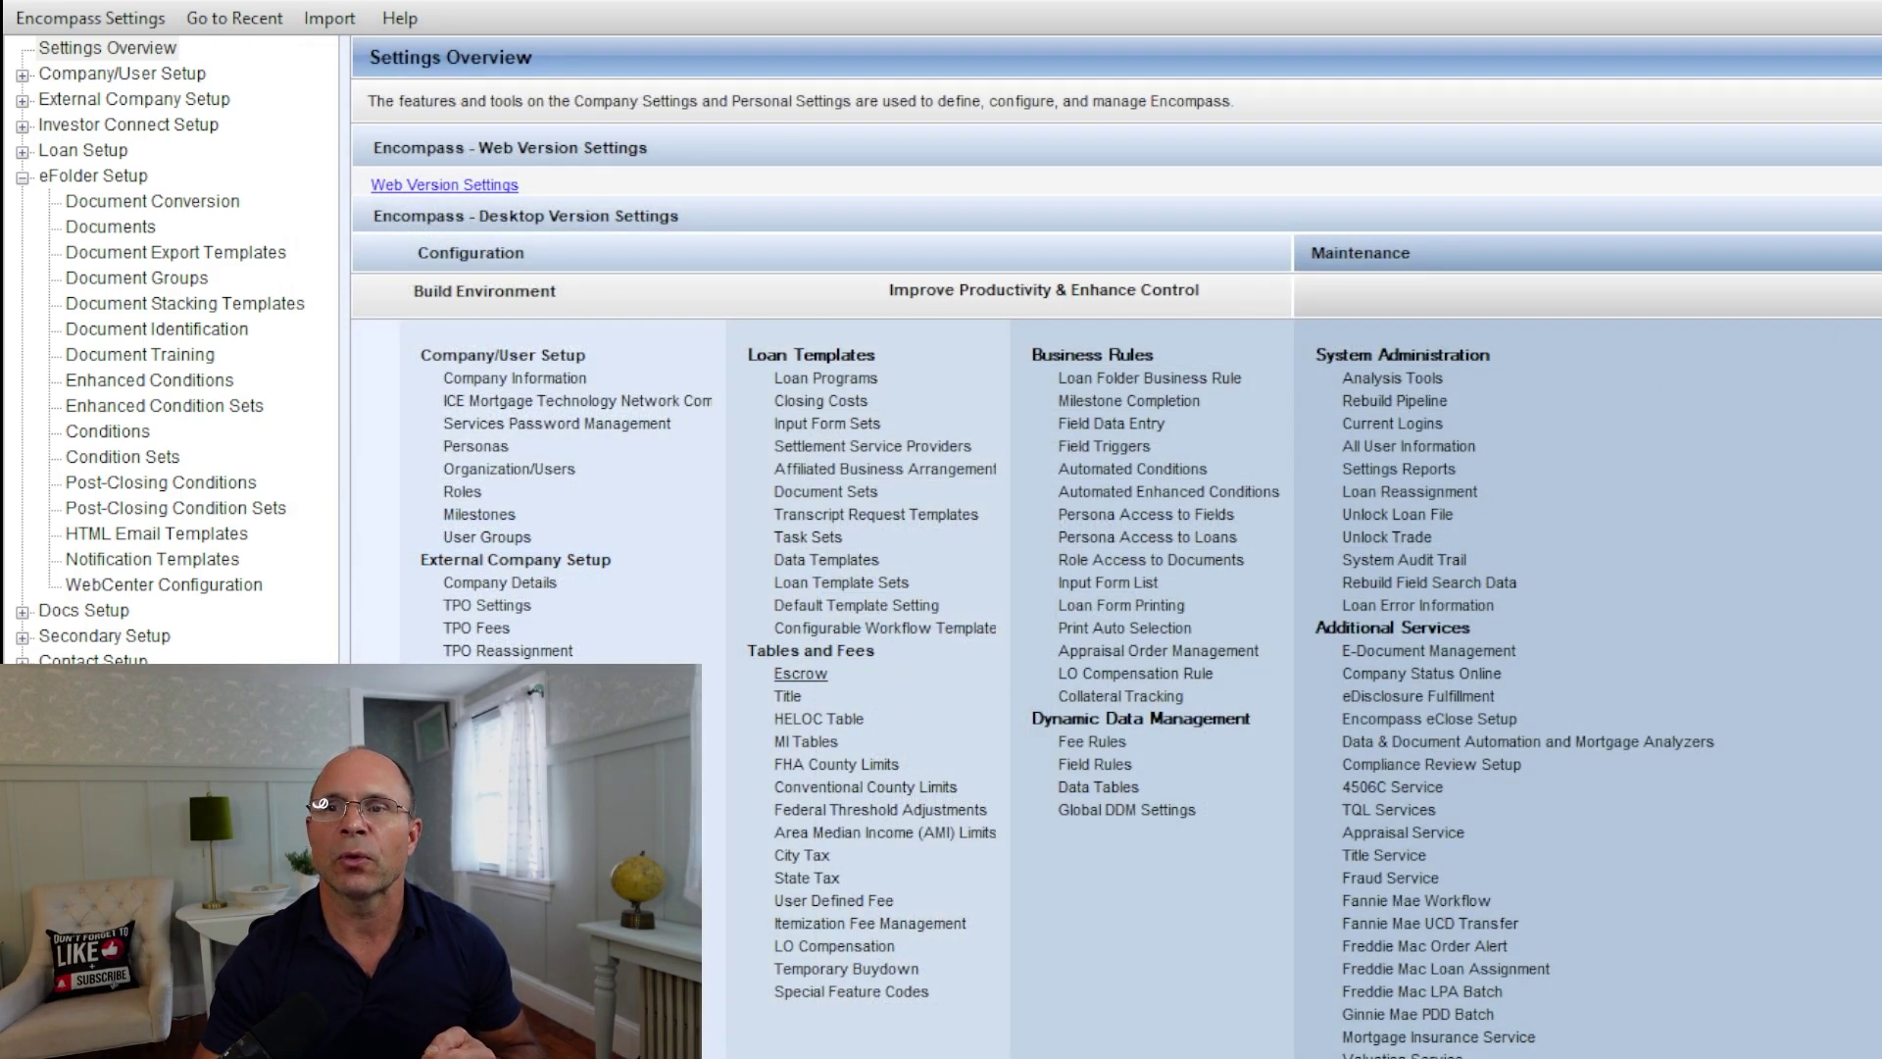
# Return to Enhanced Conditions, reopen Property - Sales Contract, and close it unchanged
pyautogui.click(111, 431)
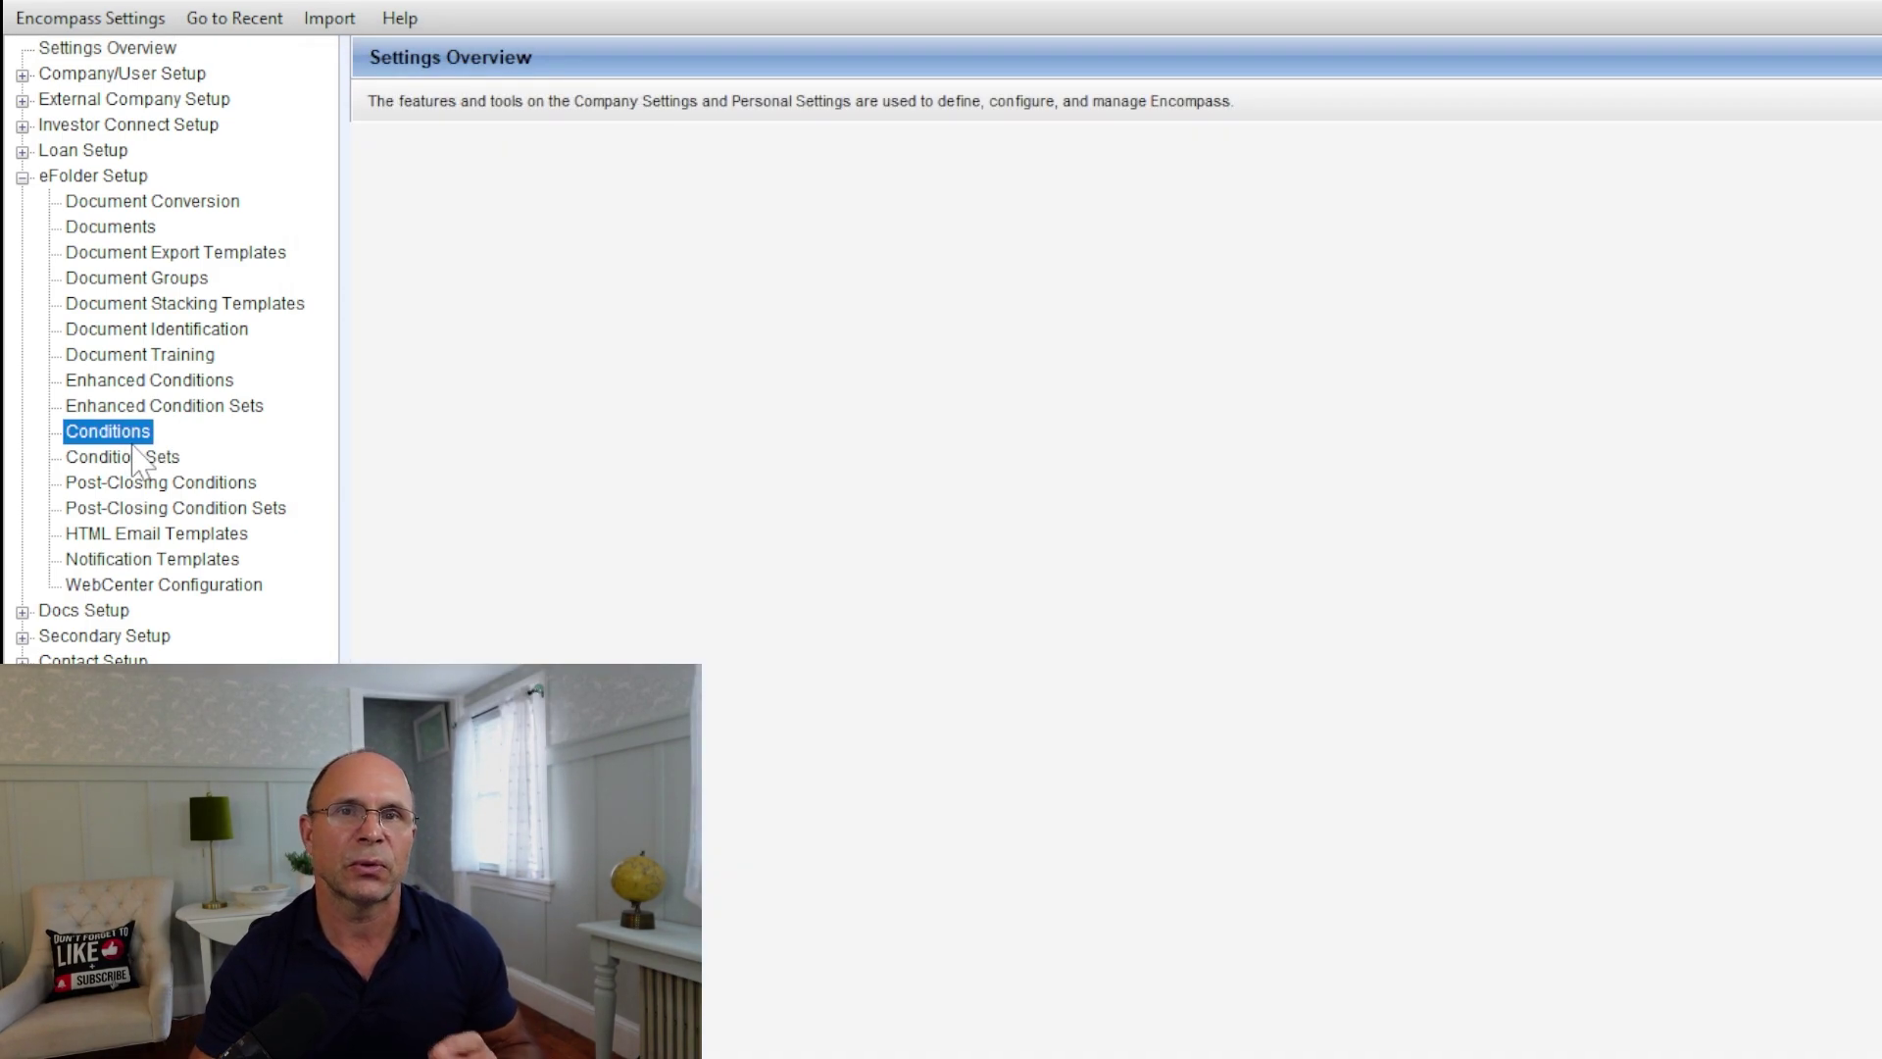
pyautogui.click(150, 381)
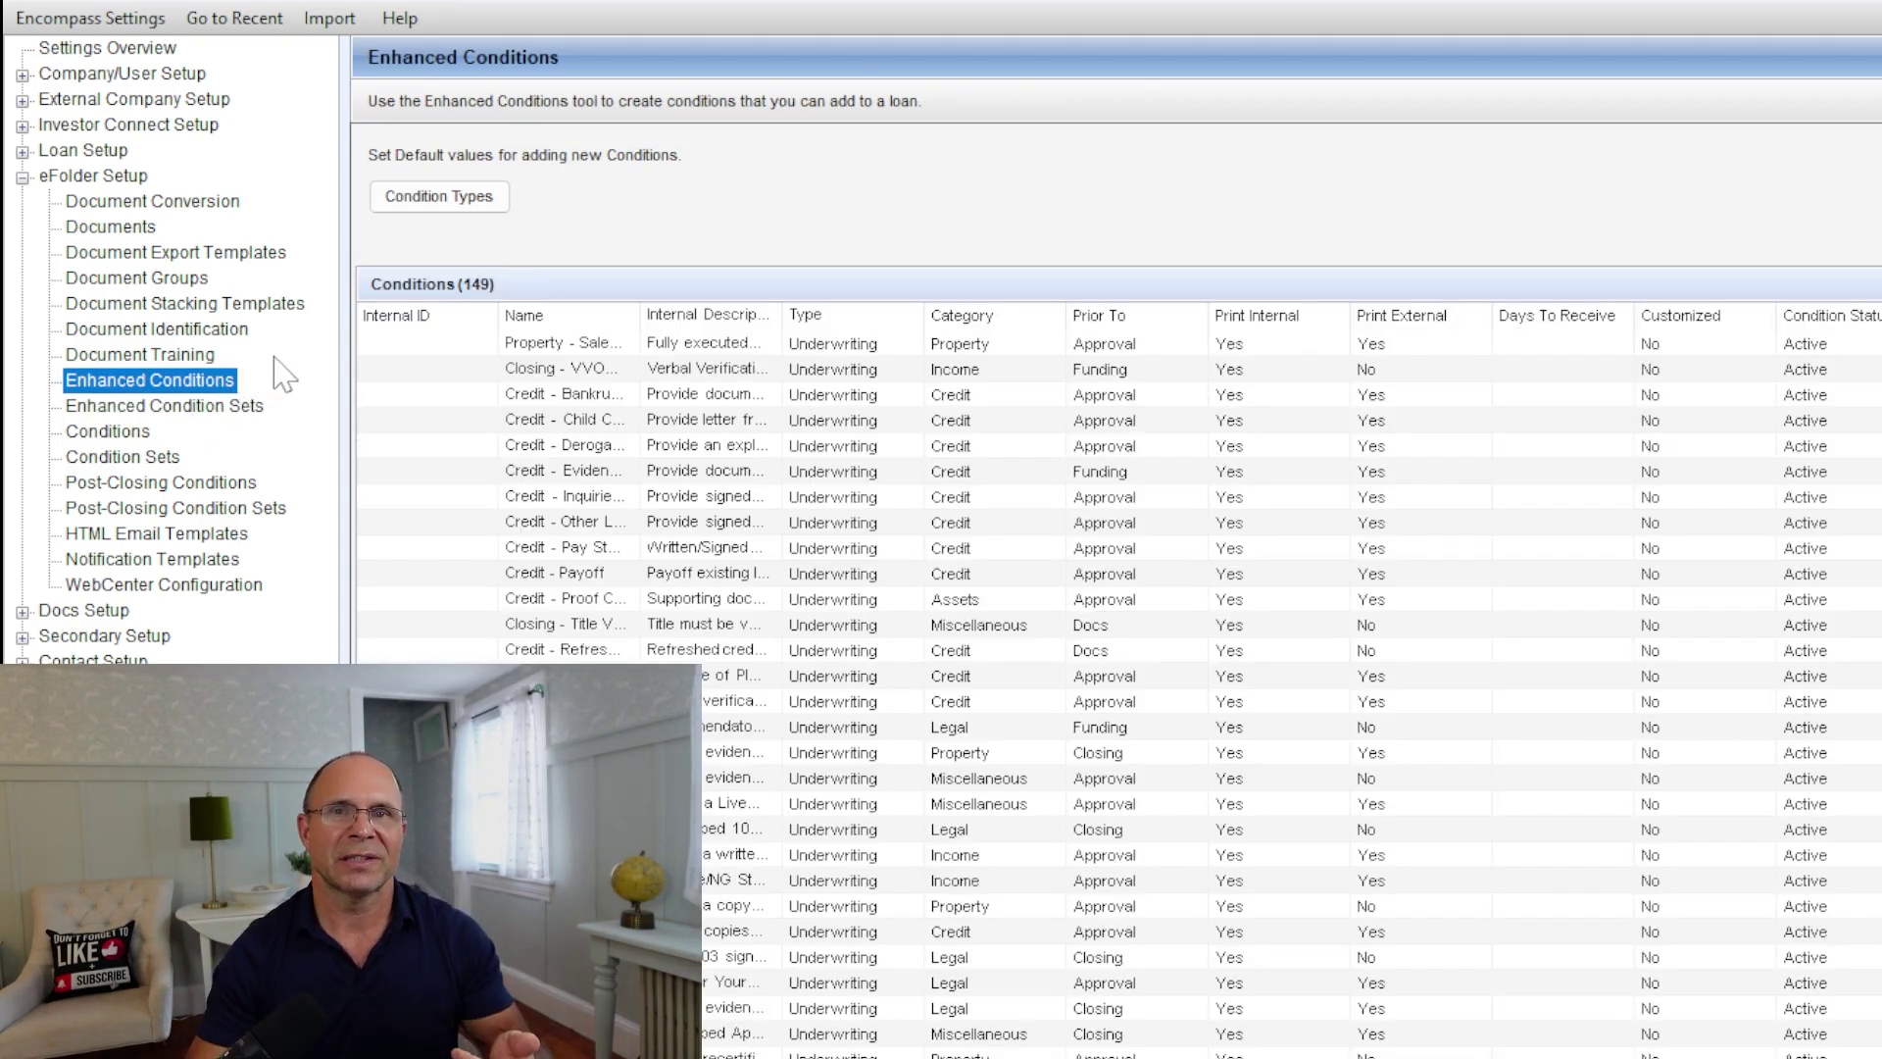
pyautogui.click(580, 343)
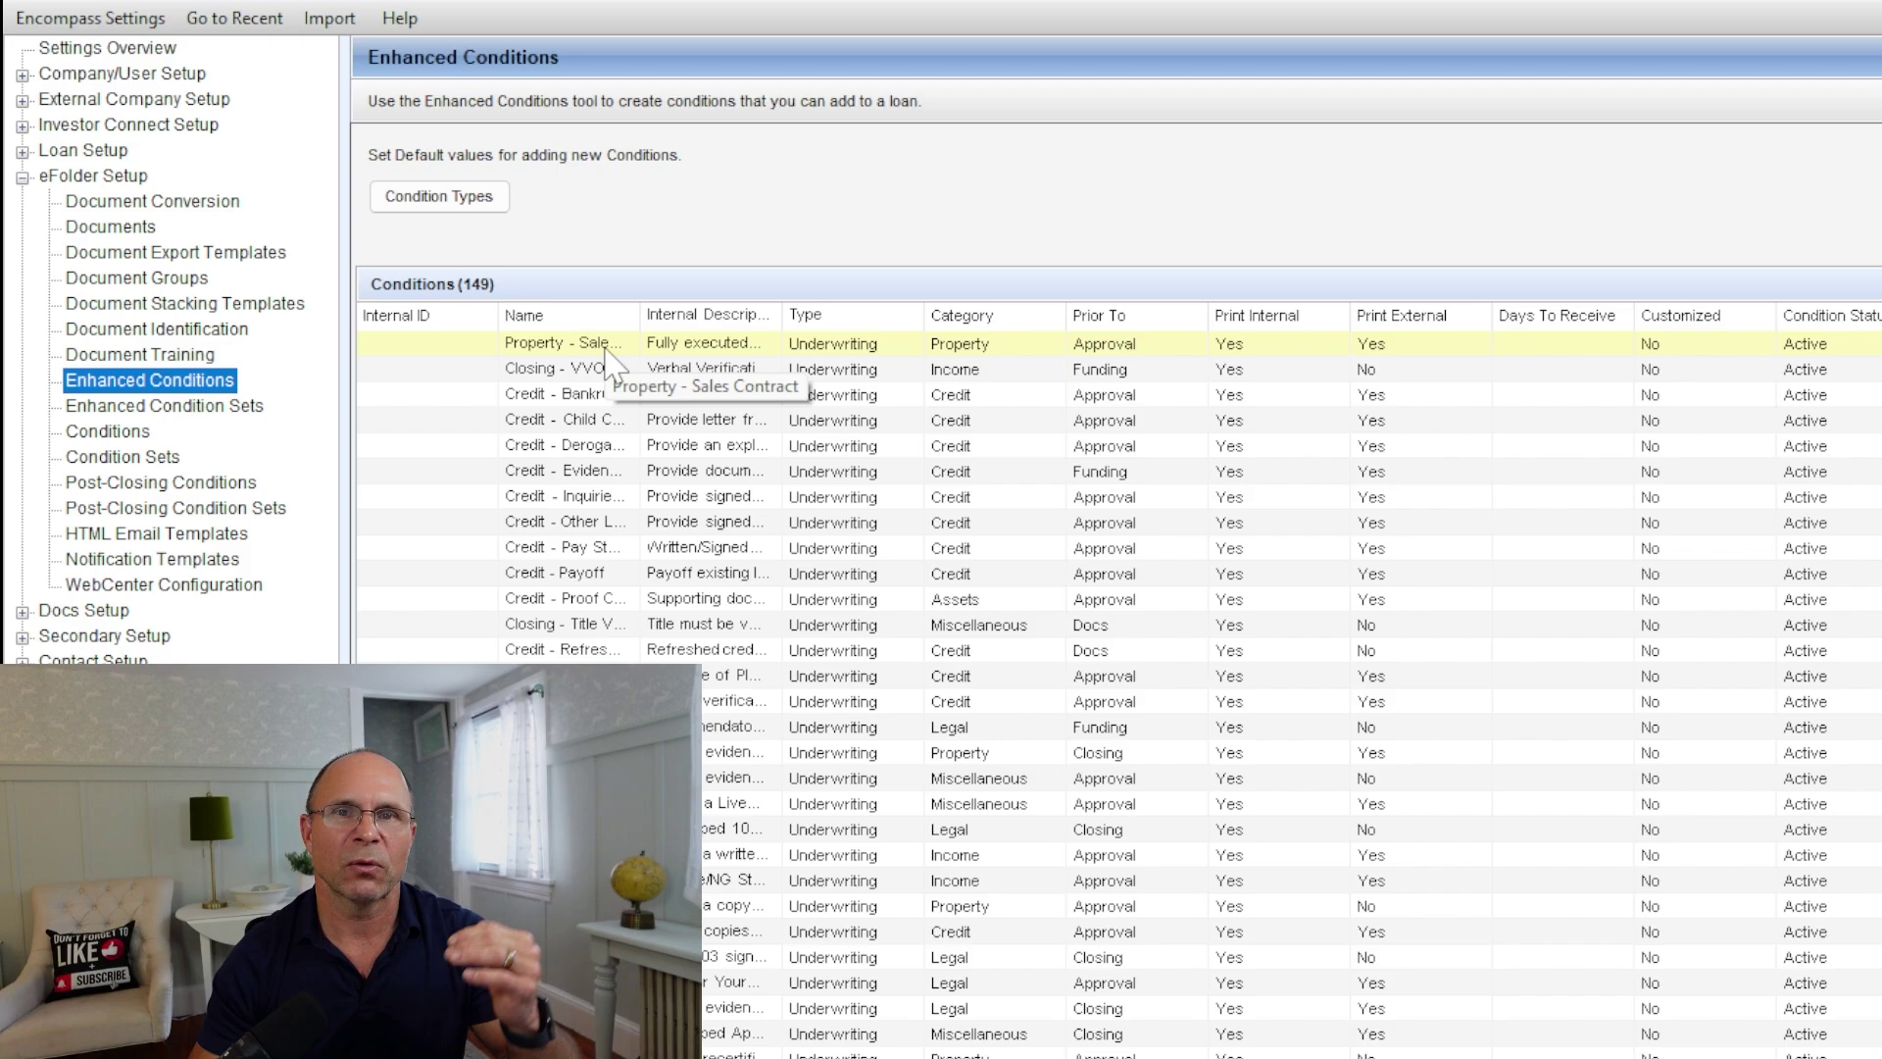
pyautogui.click(610, 347)
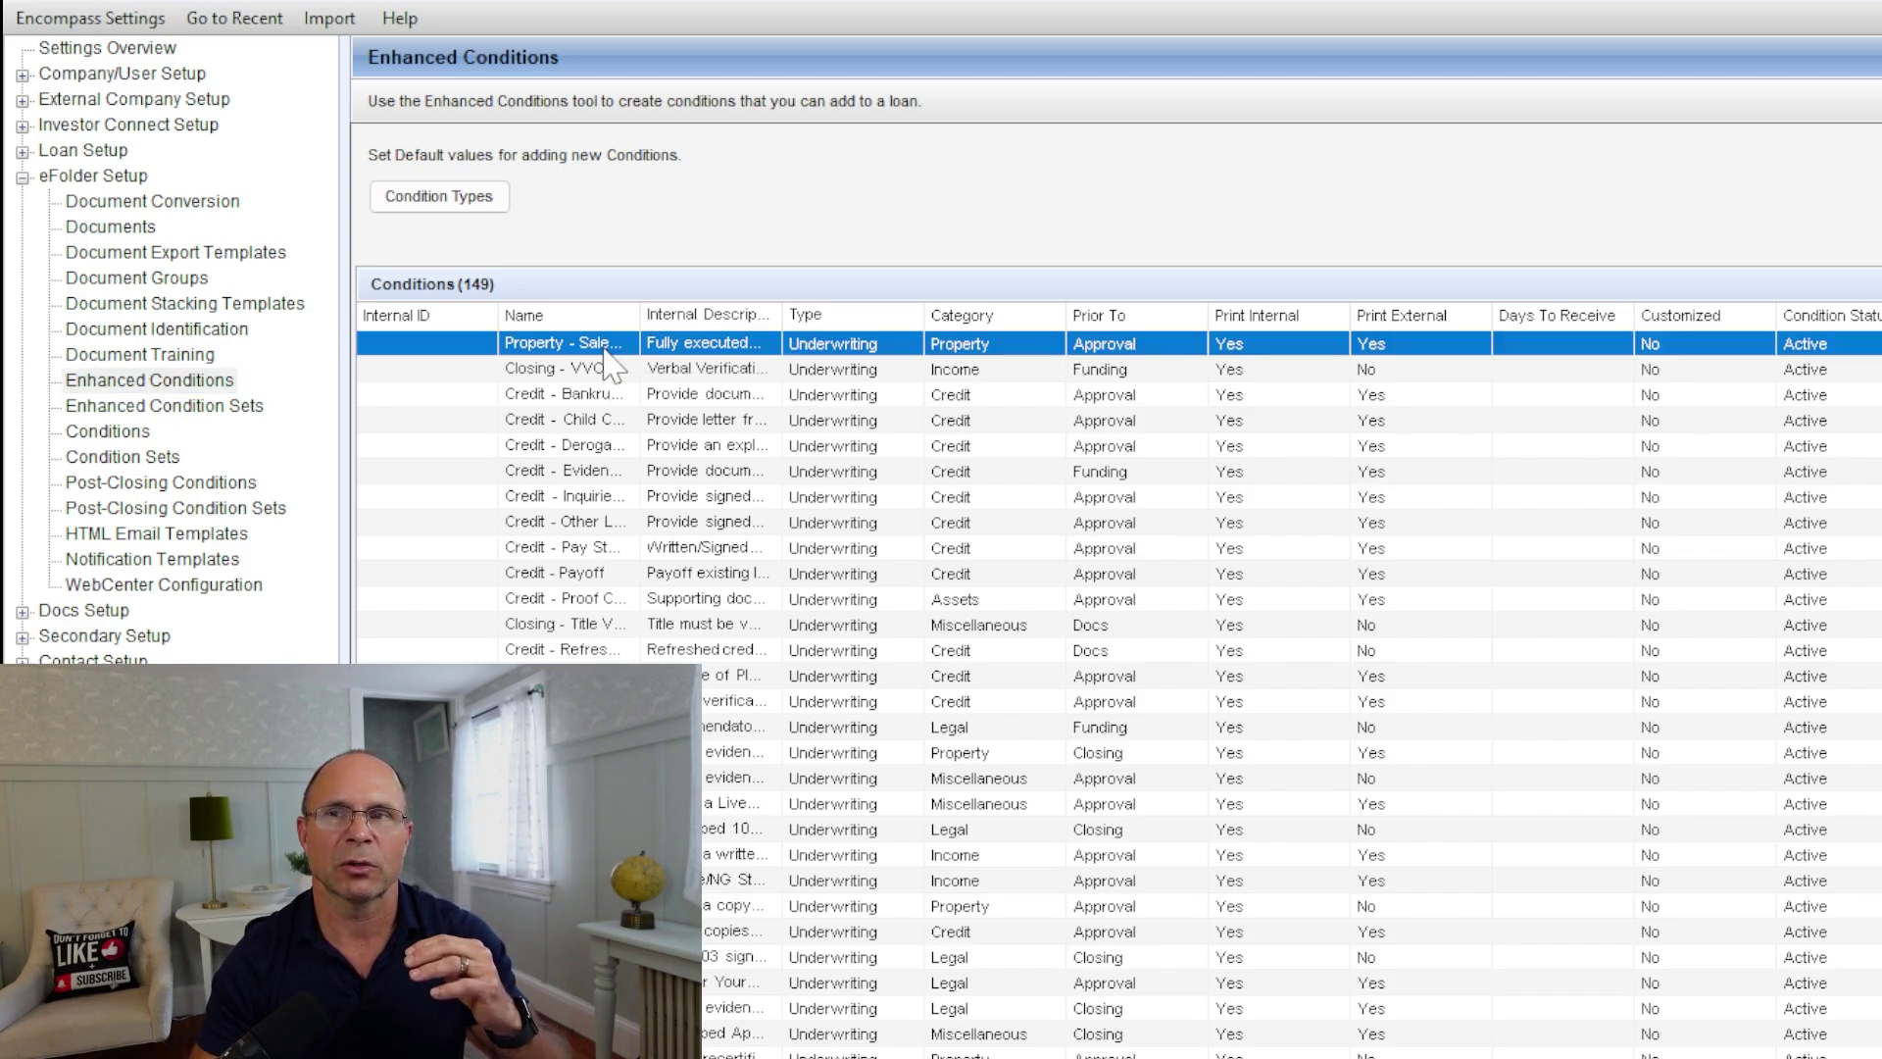
pyautogui.press('Return')
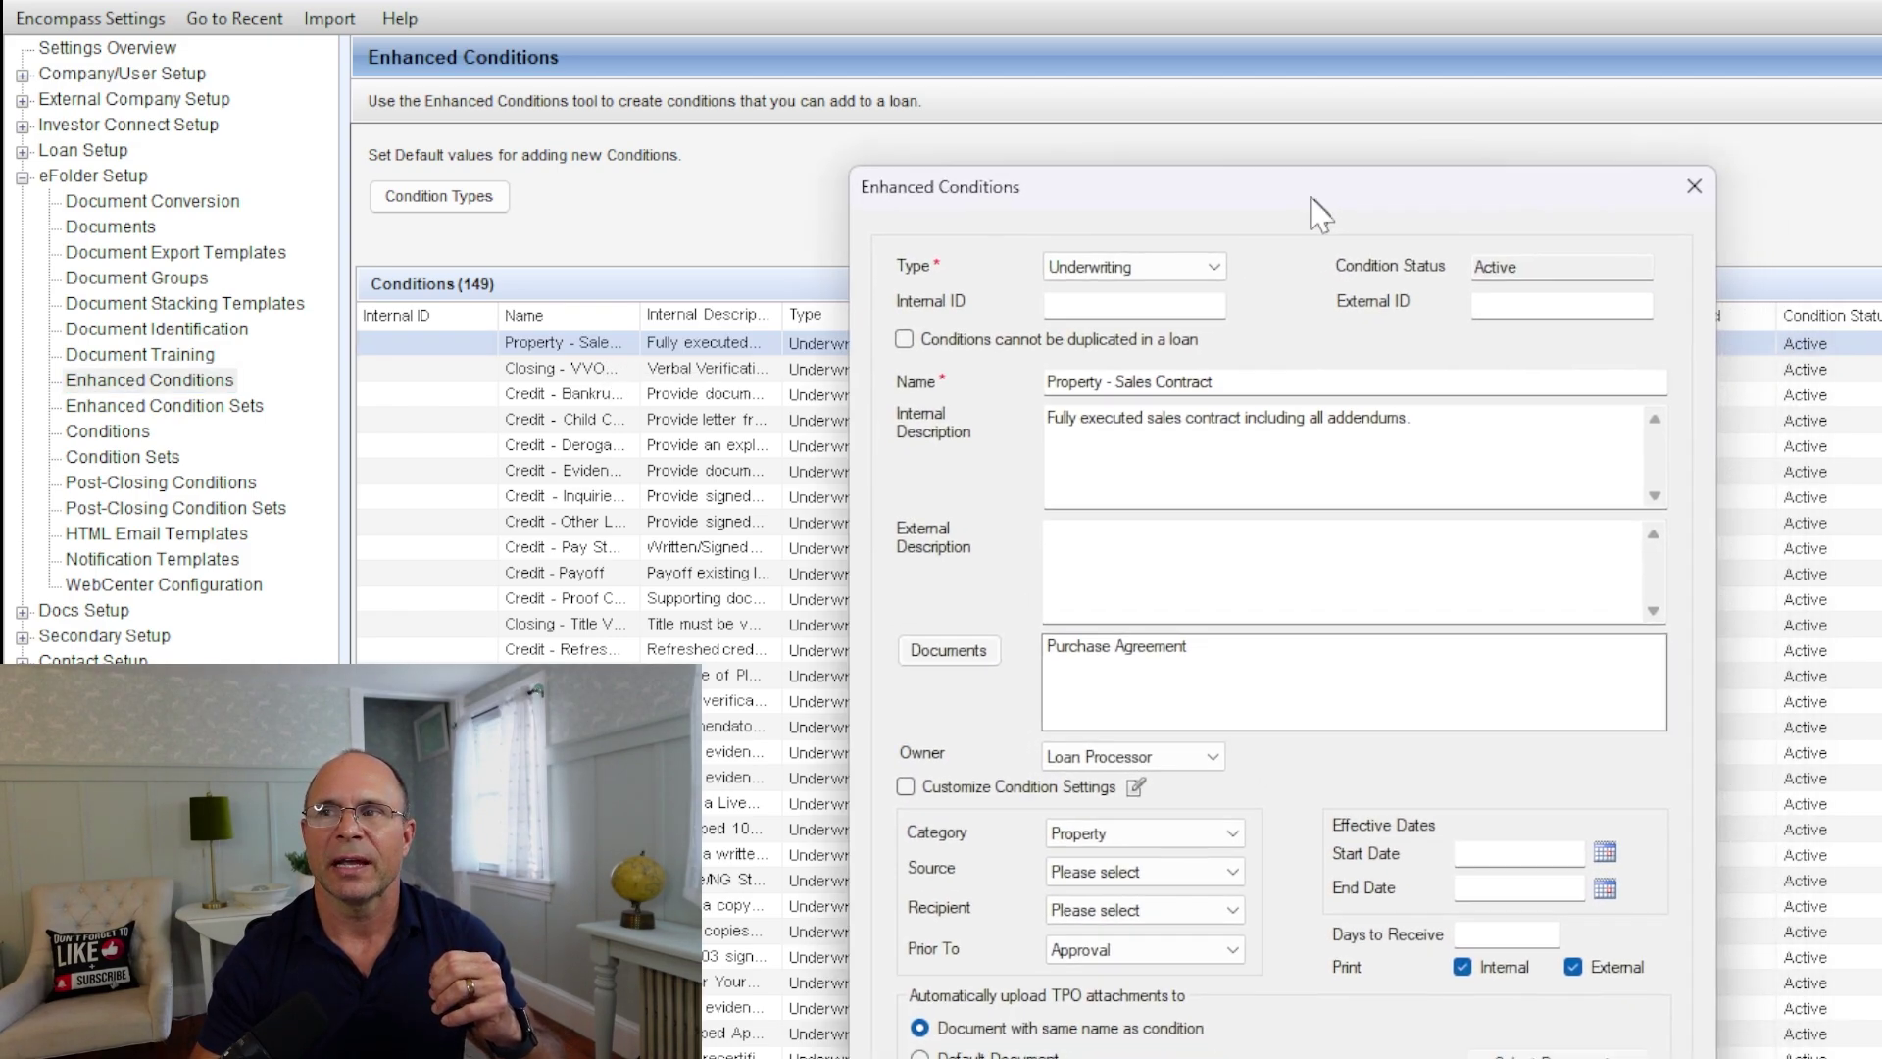
pyautogui.moveTo(1324, 170); pyautogui.dragTo(1147, 137)
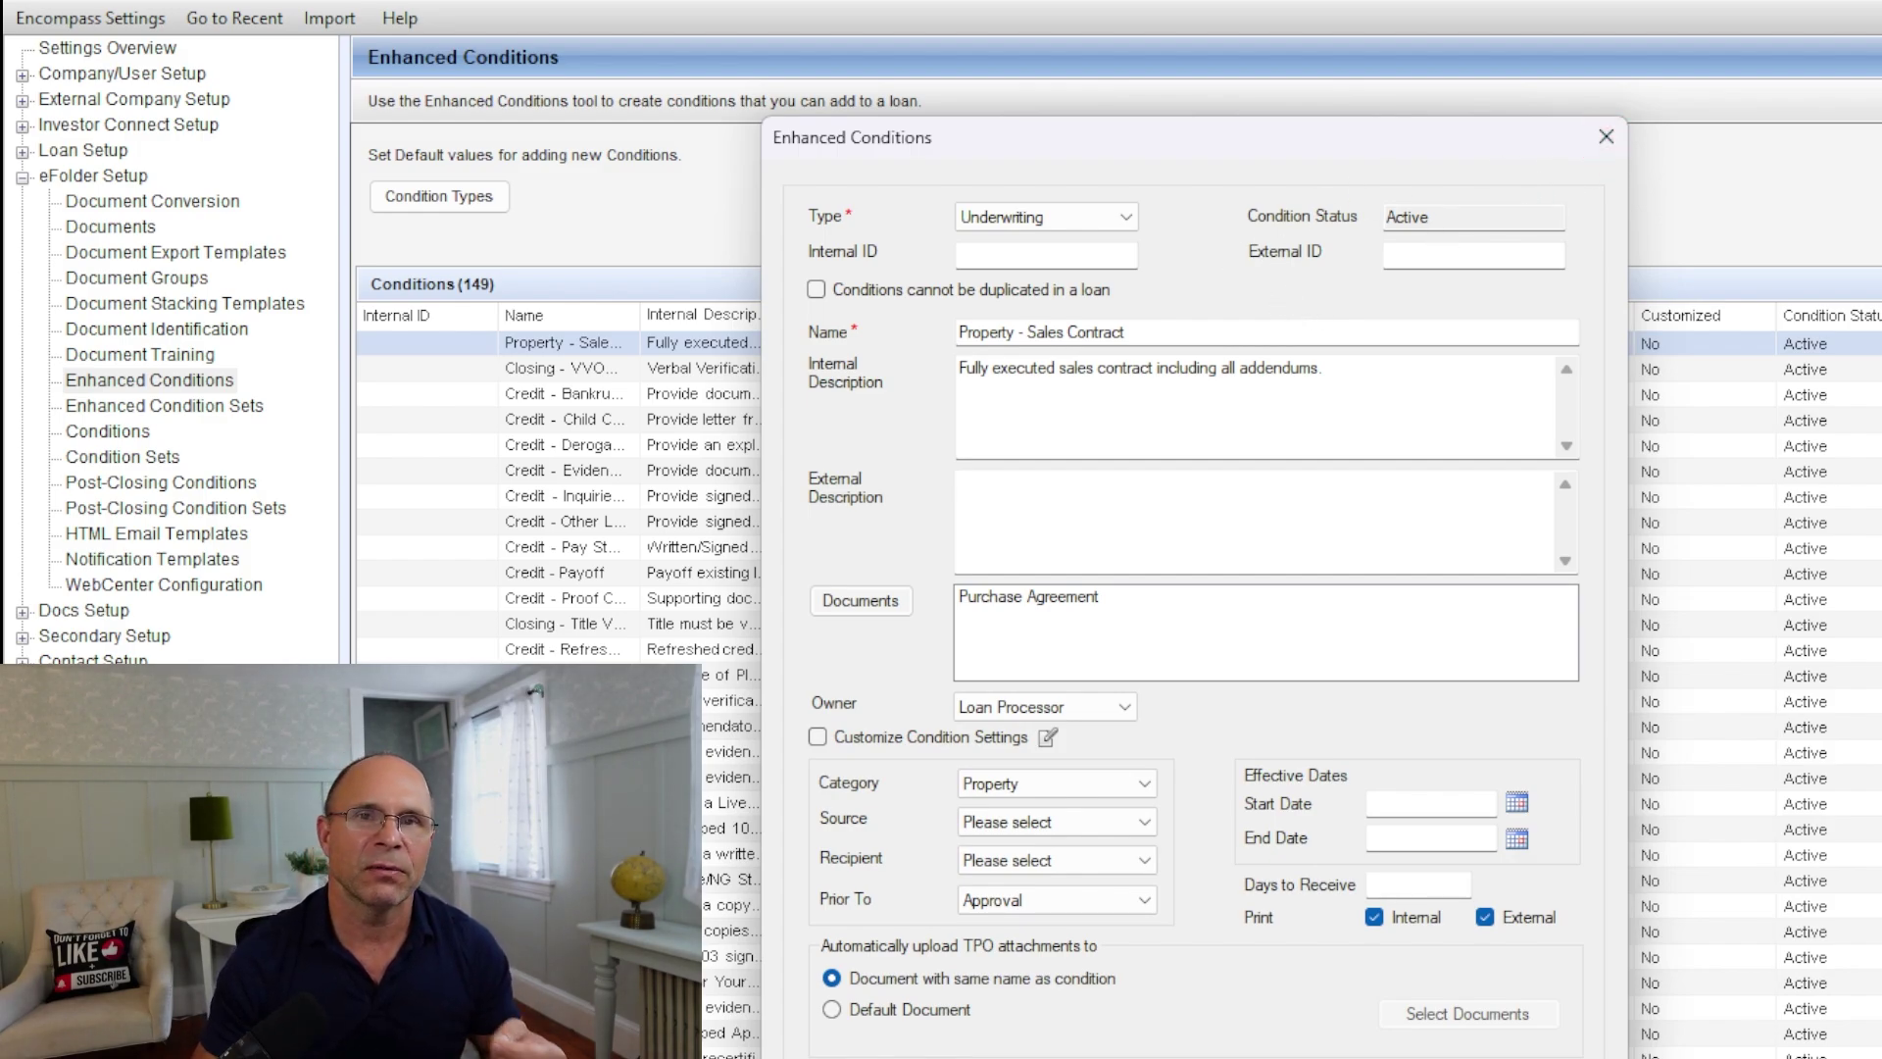
pyautogui.click(1605, 138)
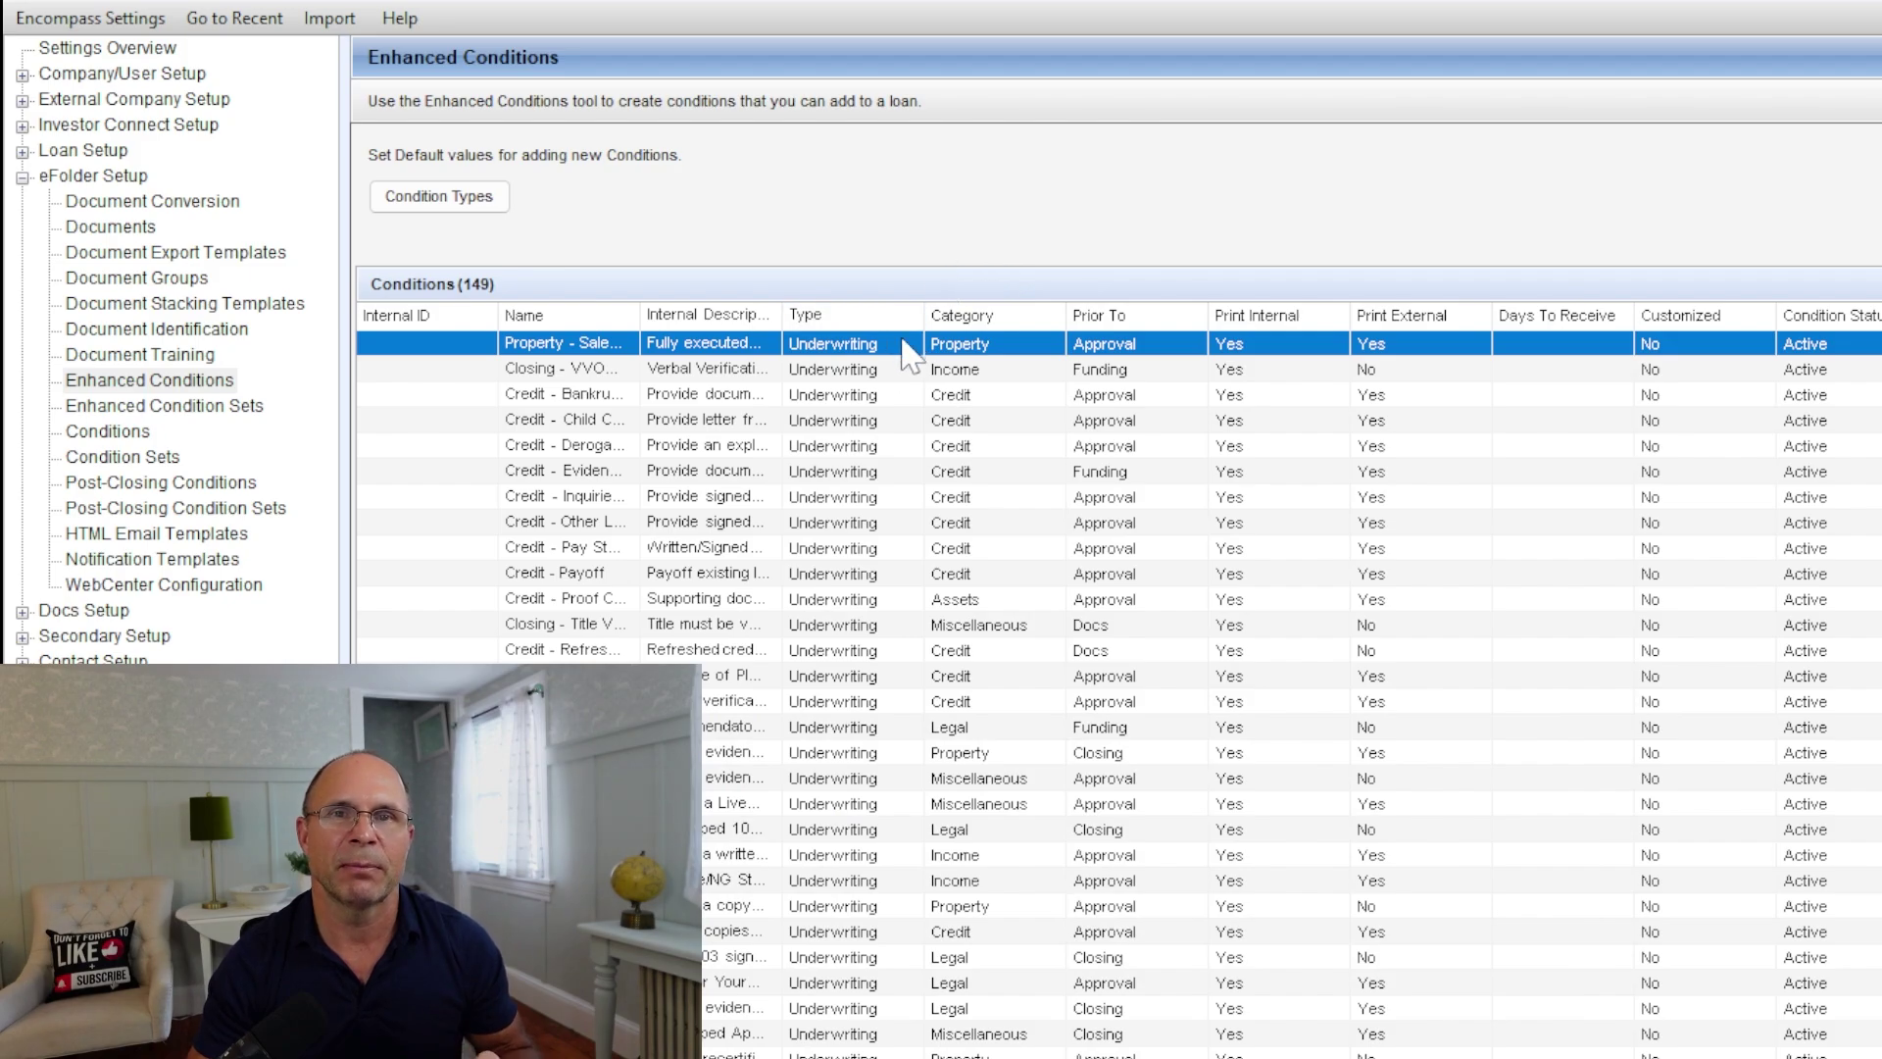